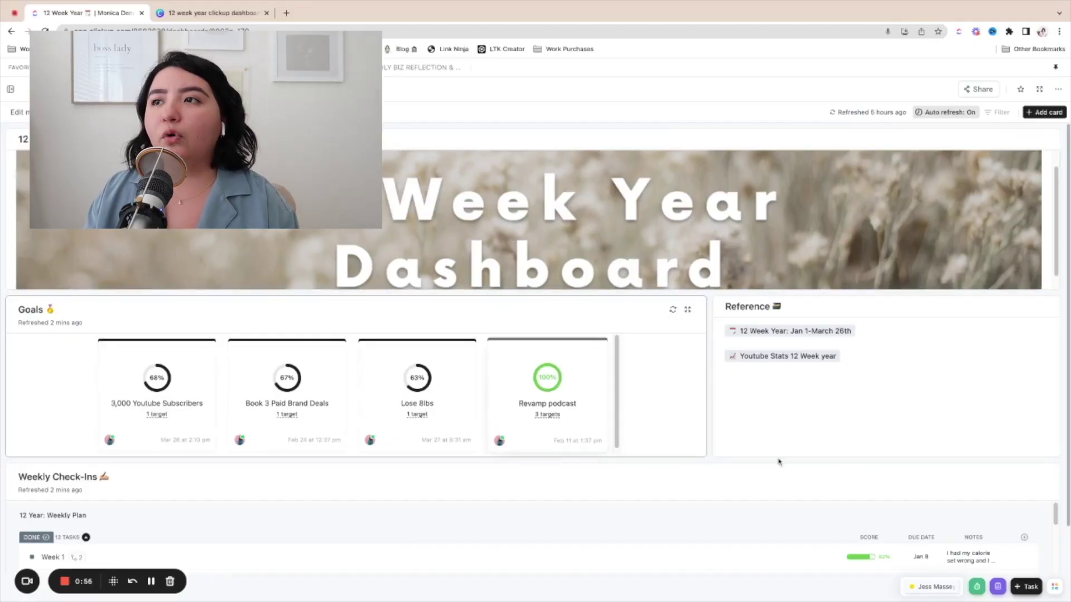
Scroll down through the finished 12 Week Year dashboard to review it
scroll(851, 462, "down", 2)
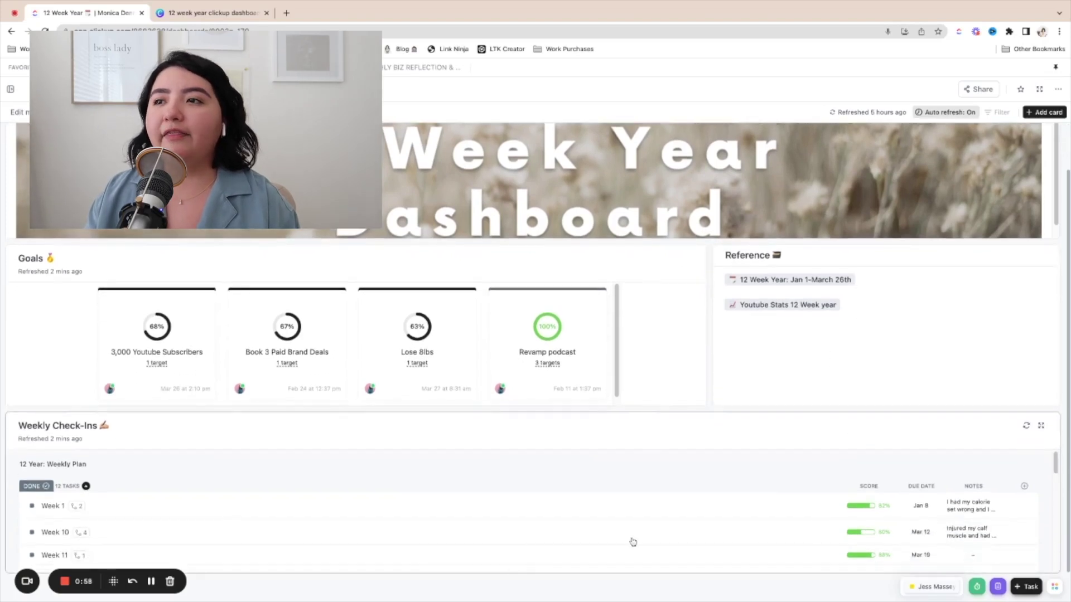
scroll(633, 536, "down", 3)
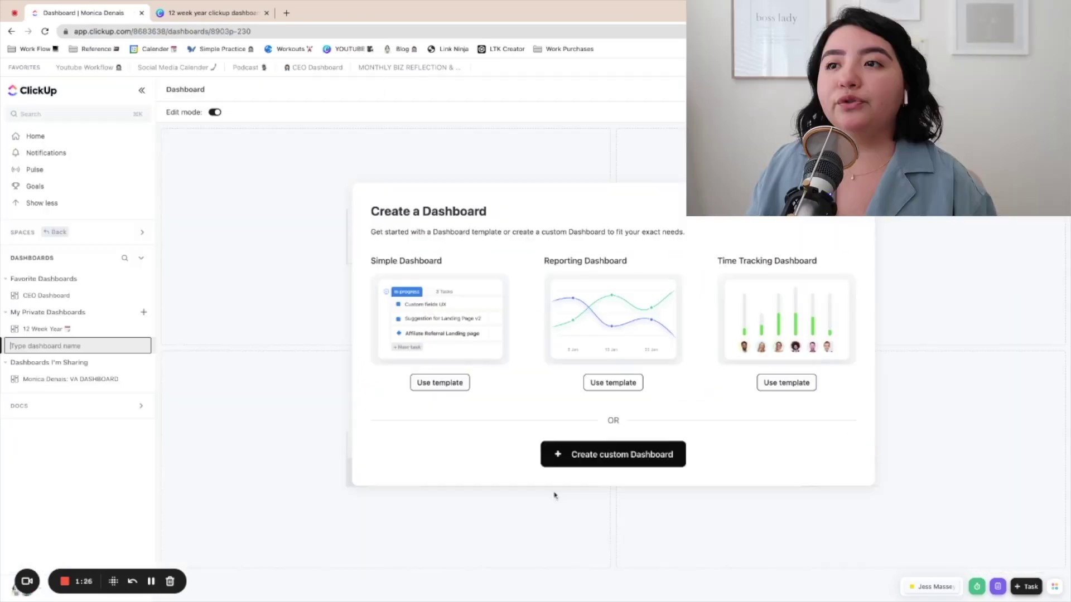
Create a new blank custom dashboard, Dashboard1
left_click(144, 313)
left_click(143, 313)
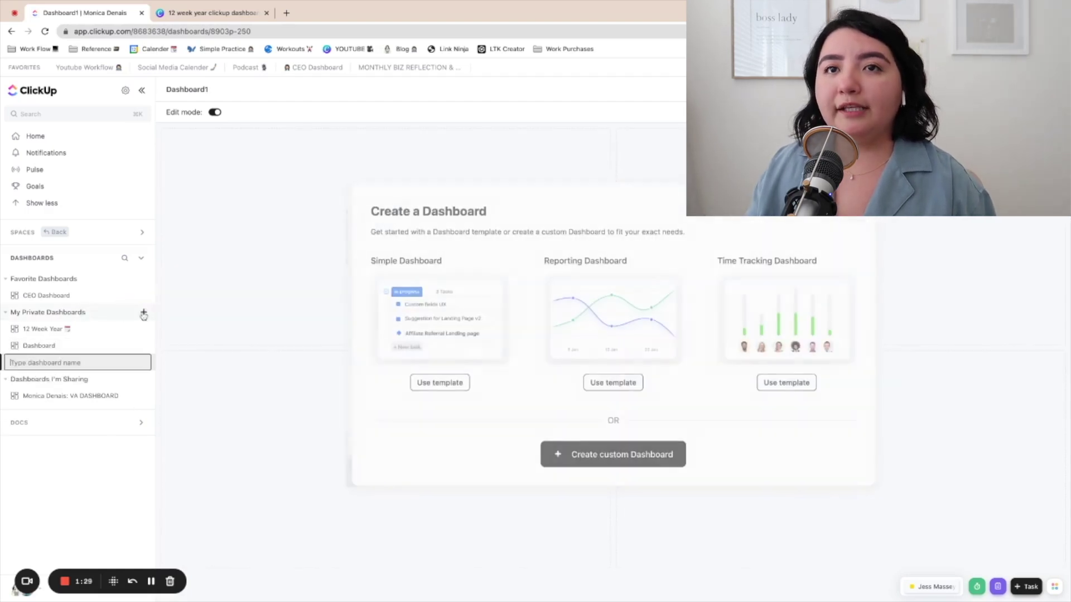
left_click(625, 462)
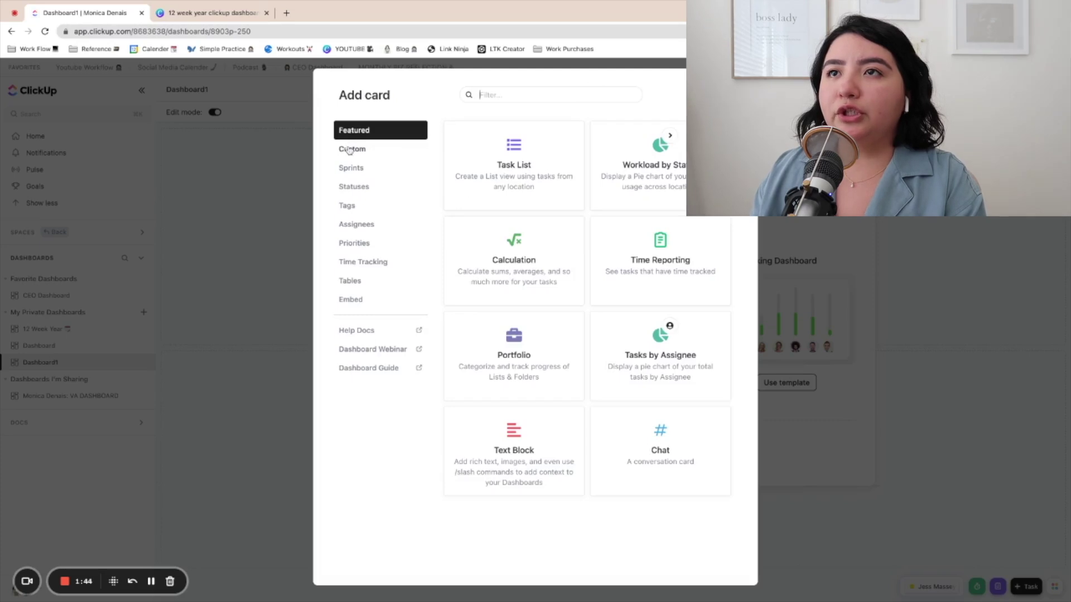
Add a Text Block card stretched to full width and made taller, then bring up the Canva banner
left_click(532, 456)
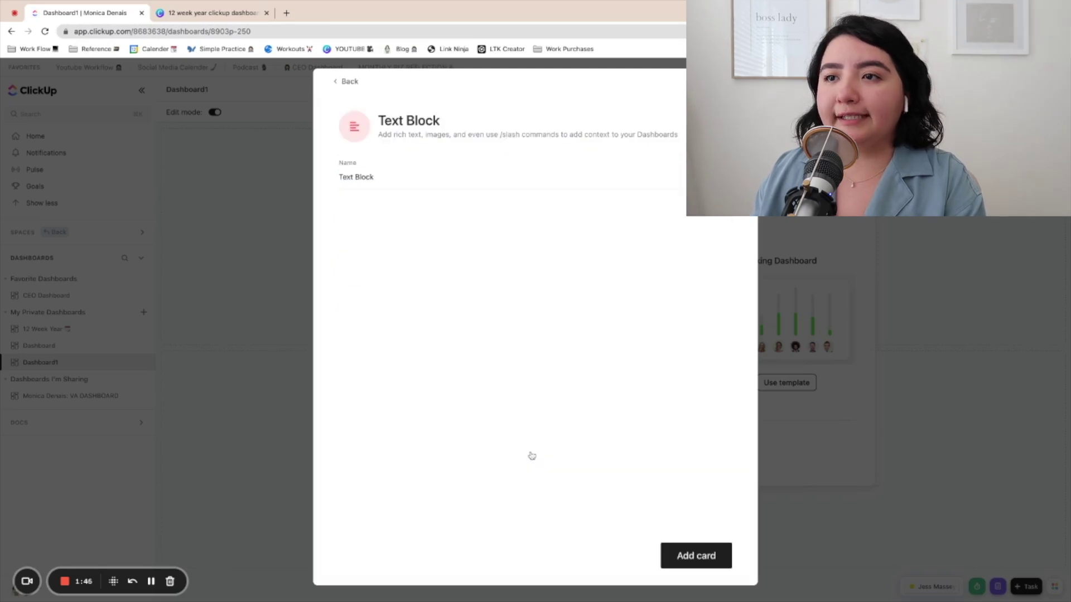
left_click(694, 556)
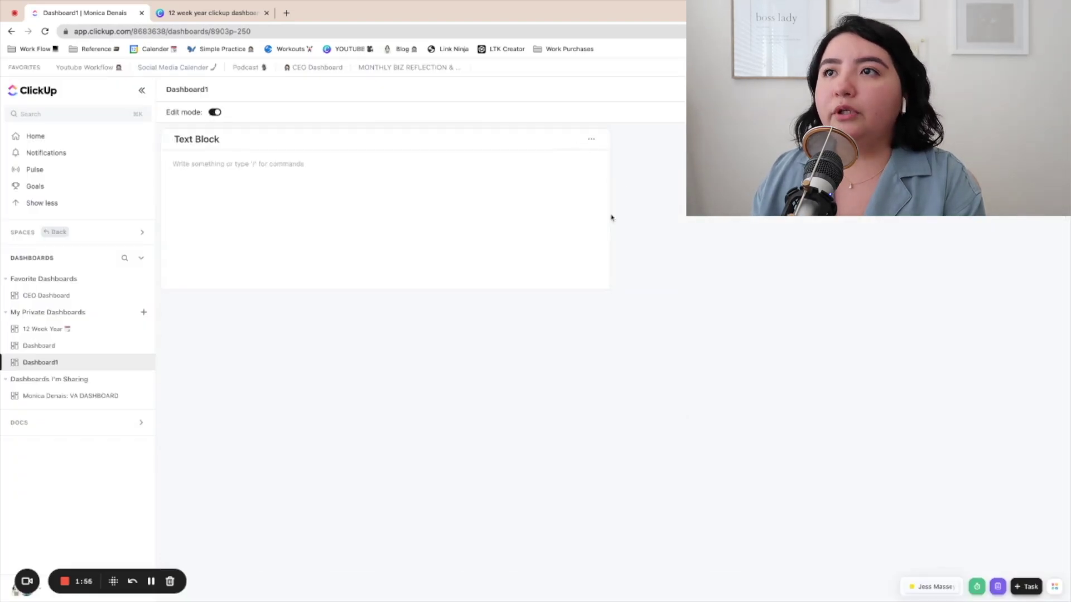
left_click_drag(610, 216, 1064, 216)
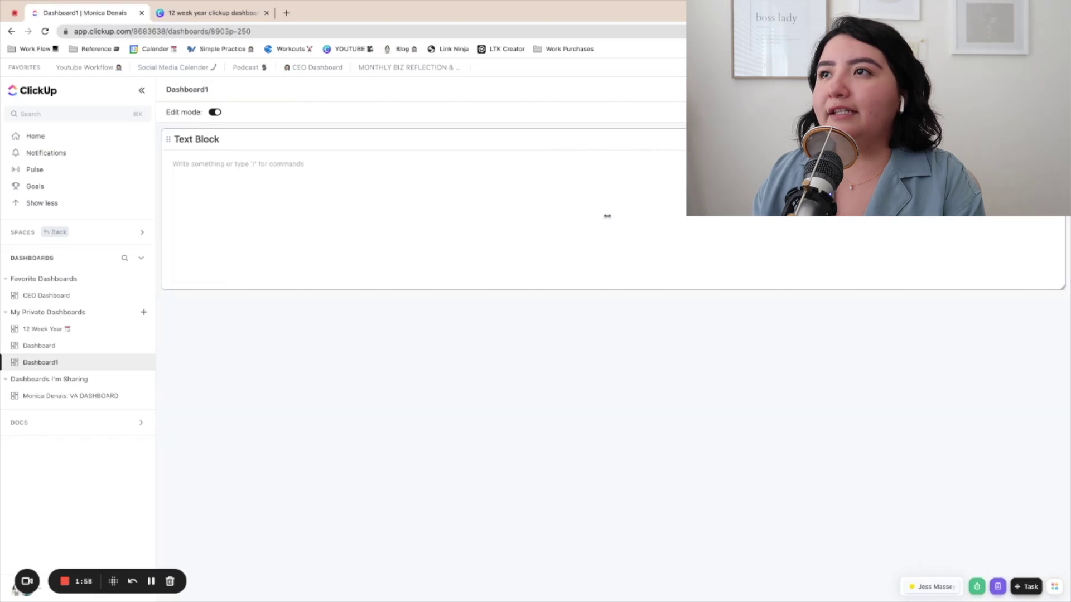
left_click_drag(709, 289, 697, 290)
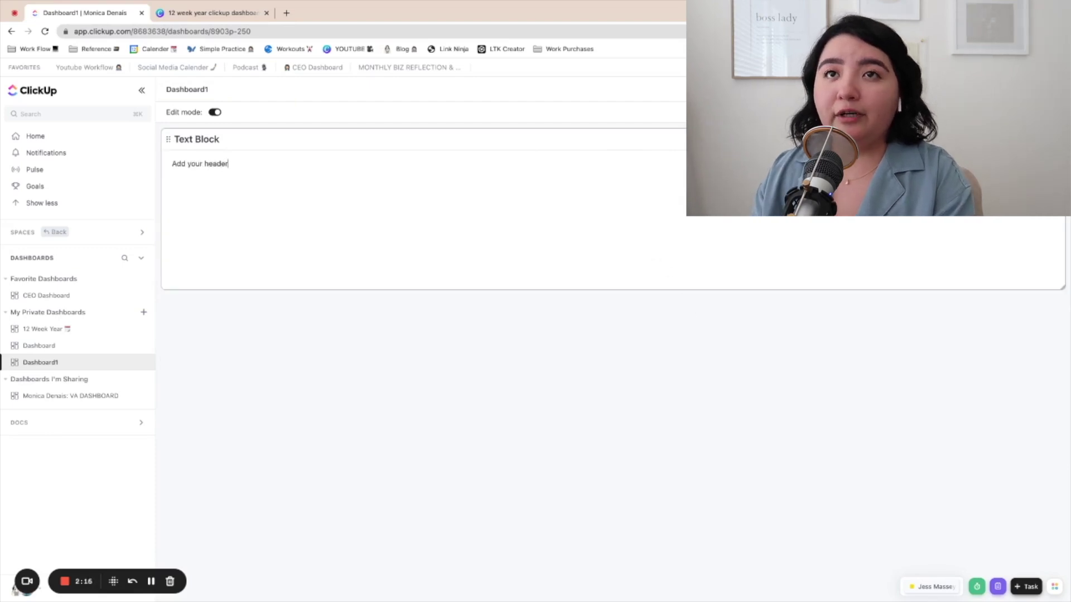
left_click(243, 14)
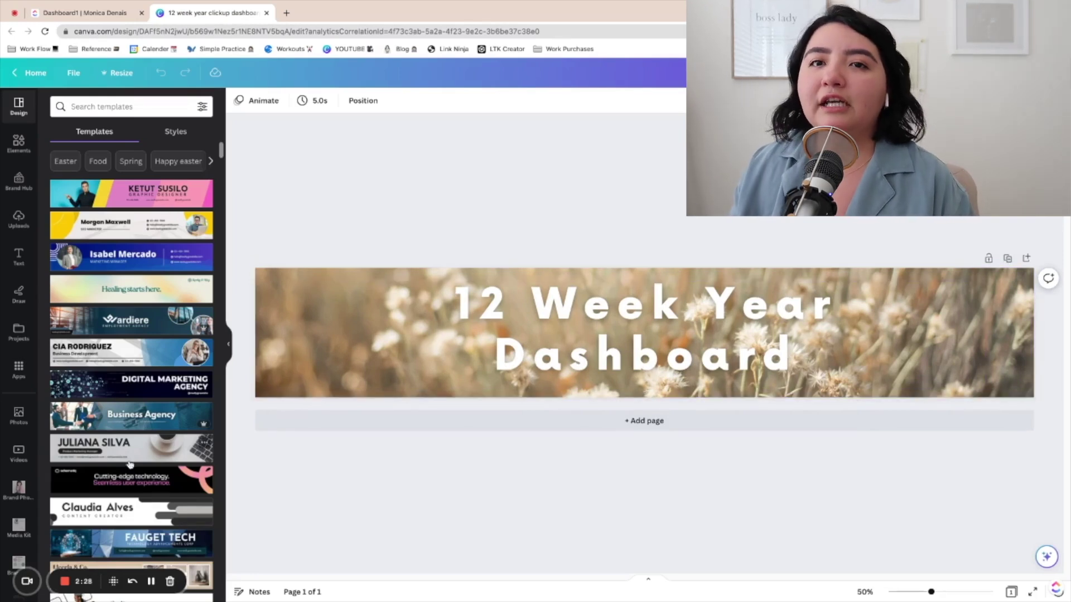
Download the 12 Week Year Dashboard banner from Canva as a PNG image
scroll(167, 334, "down", 2)
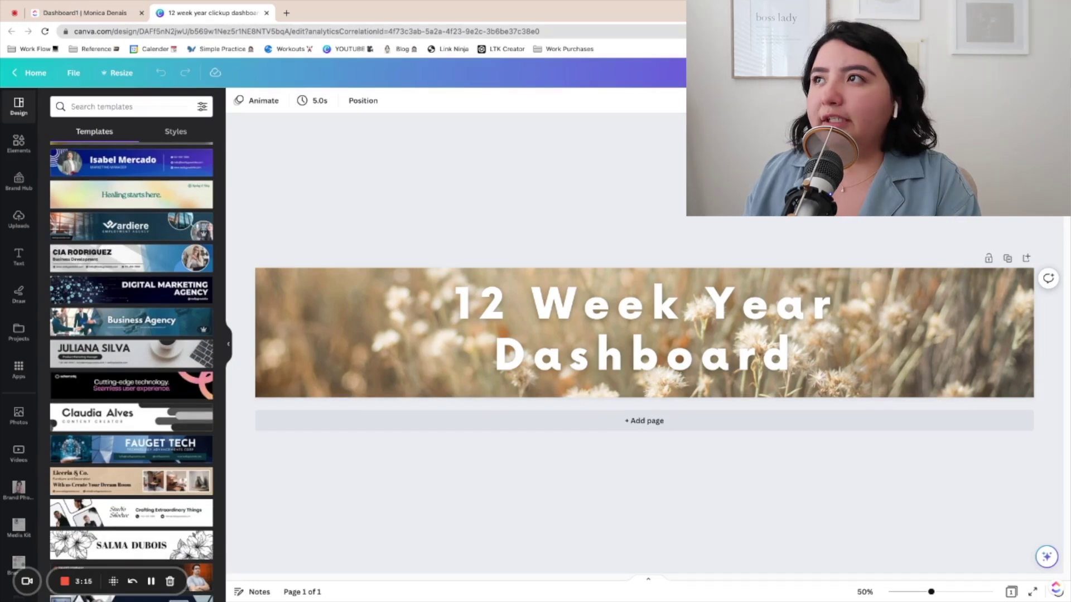
left_click(1029, 73)
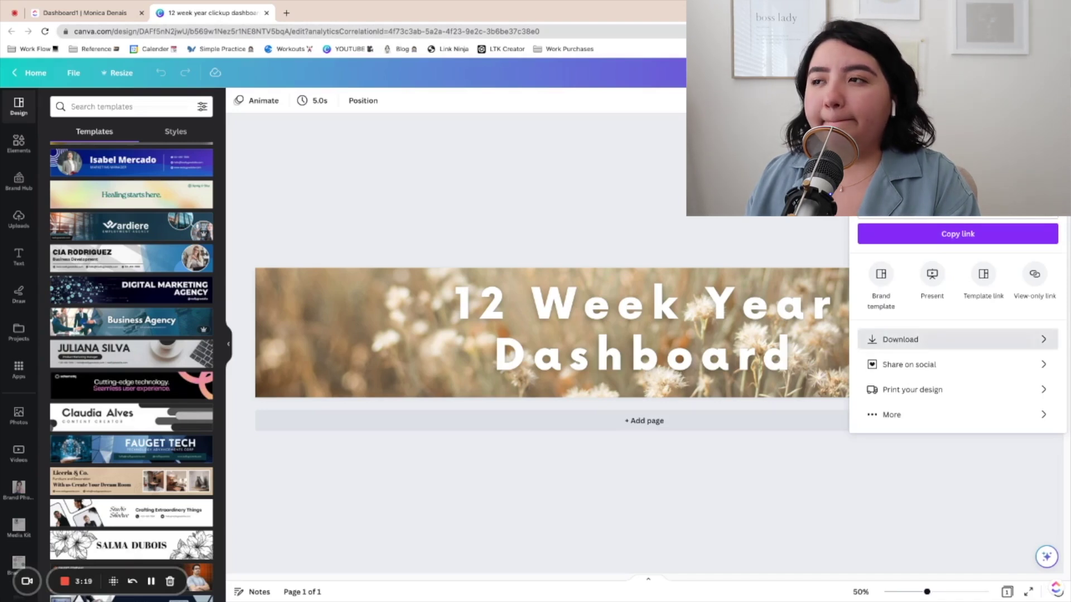
left_click(900, 340)
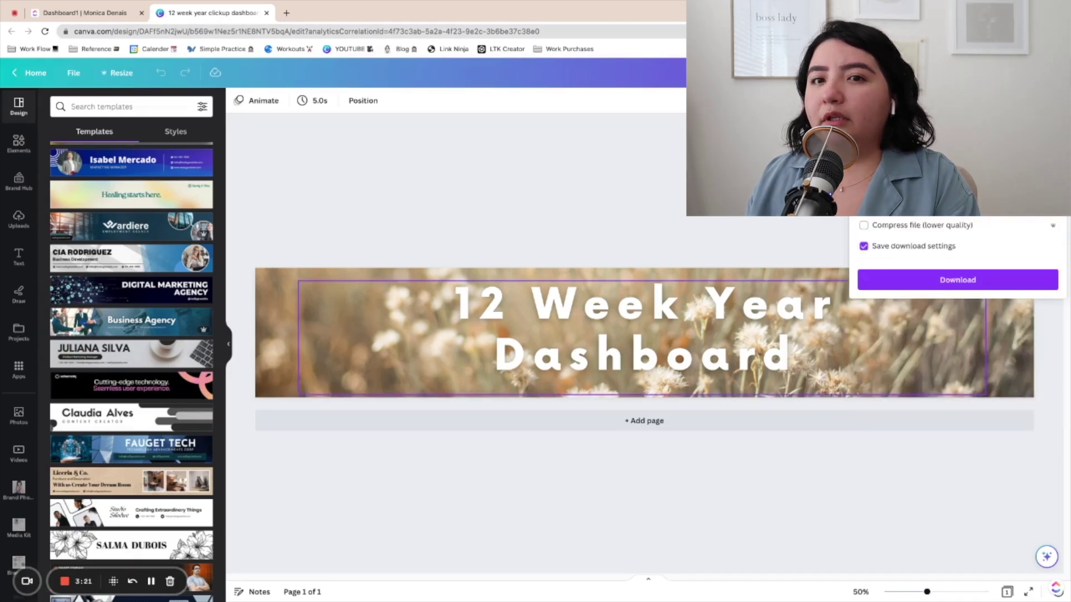
left_click(944, 279)
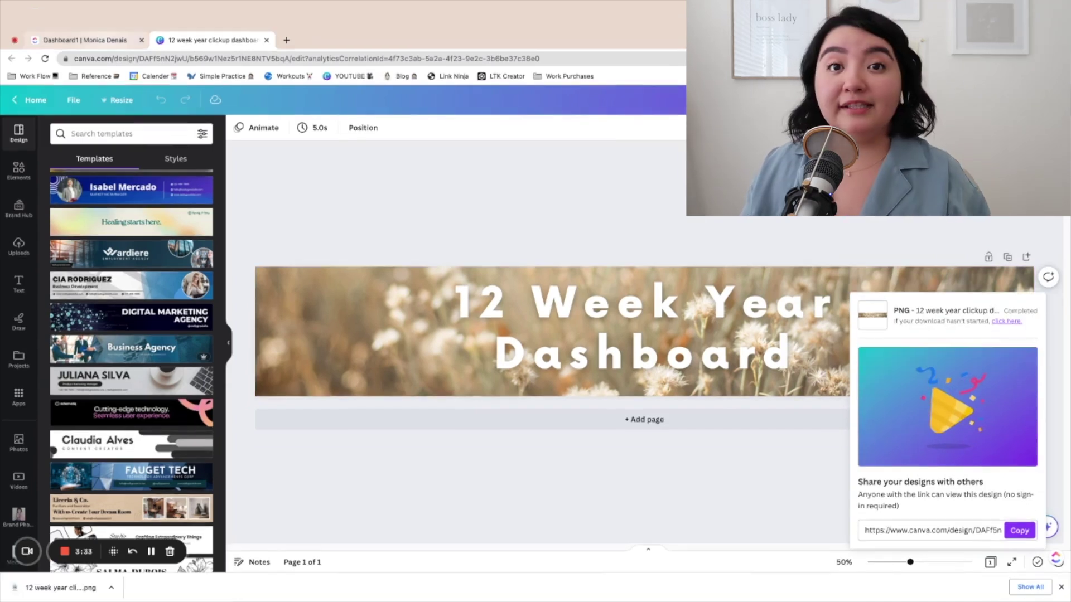
Back in ClickUp, delete the empty attachment block from the text card
key("ctrl+shift+Tab")
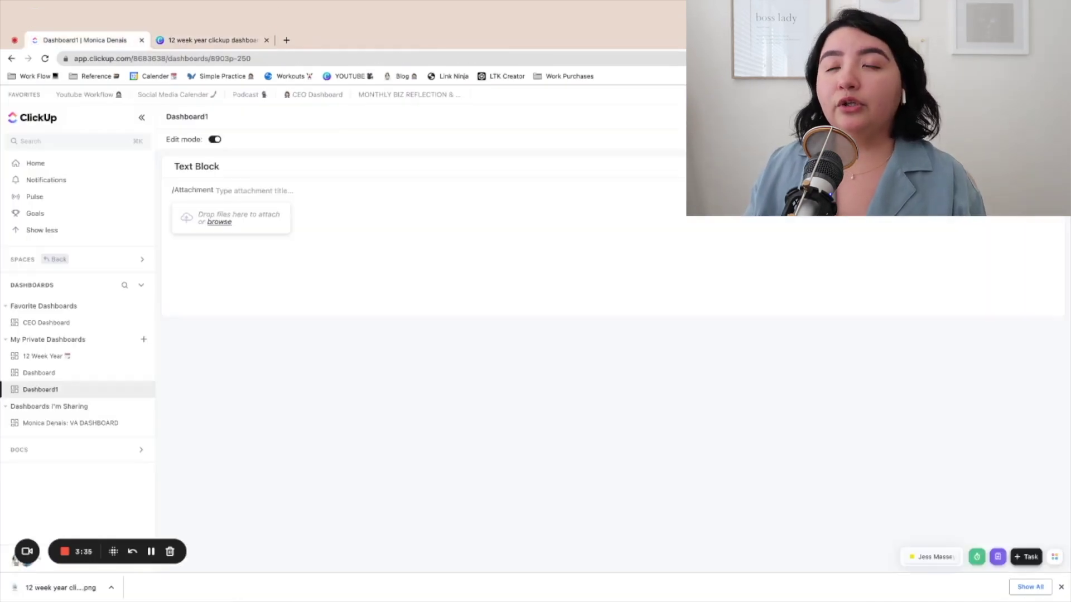
left_click_drag(233, 170, 228, 166)
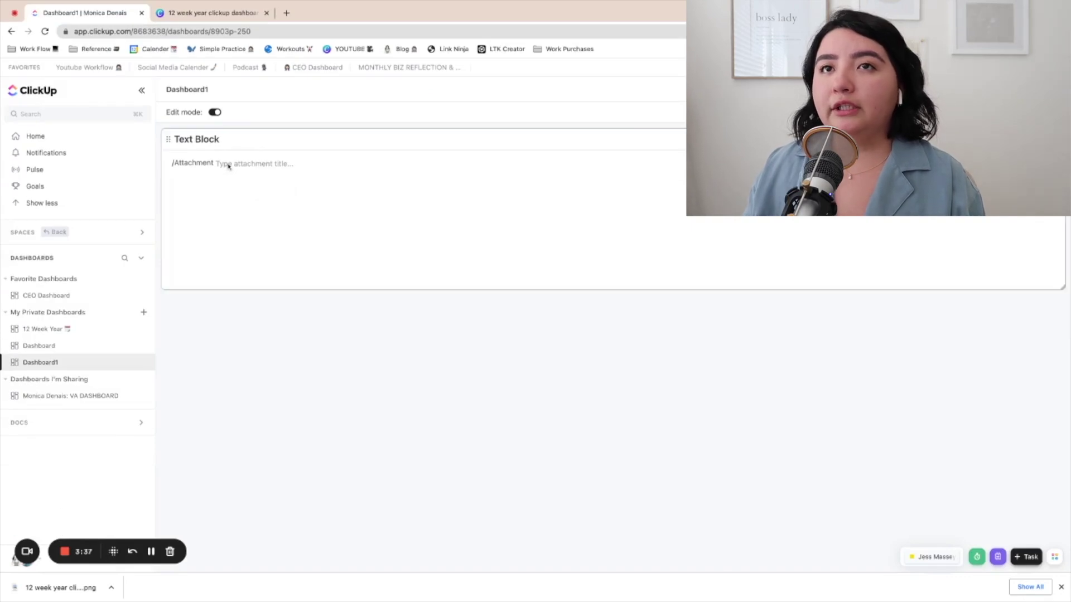
left_click(228, 166)
key("BackSpace")
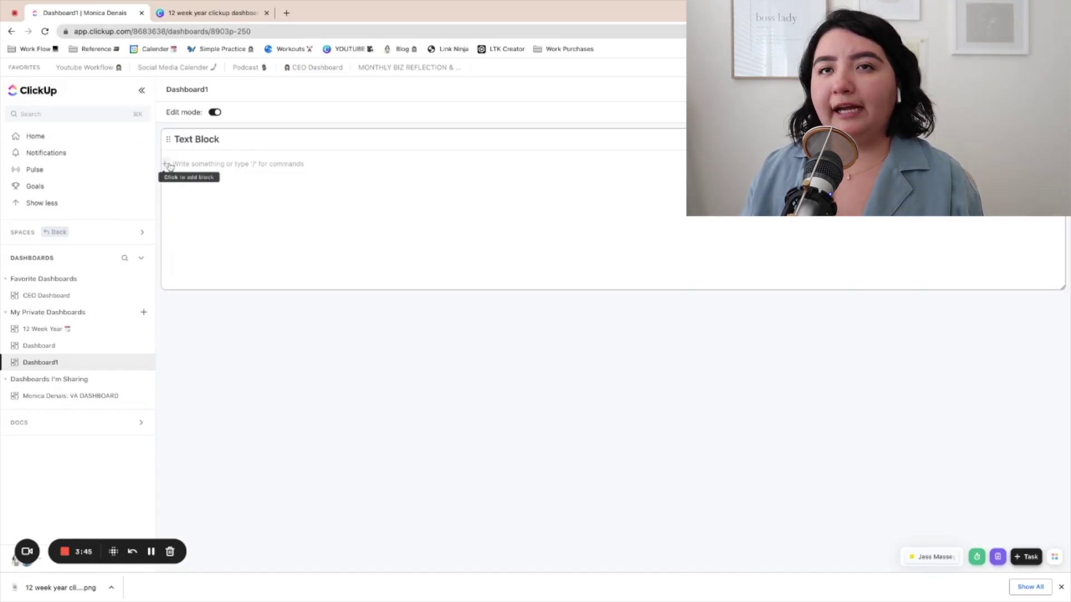
left_click(166, 164)
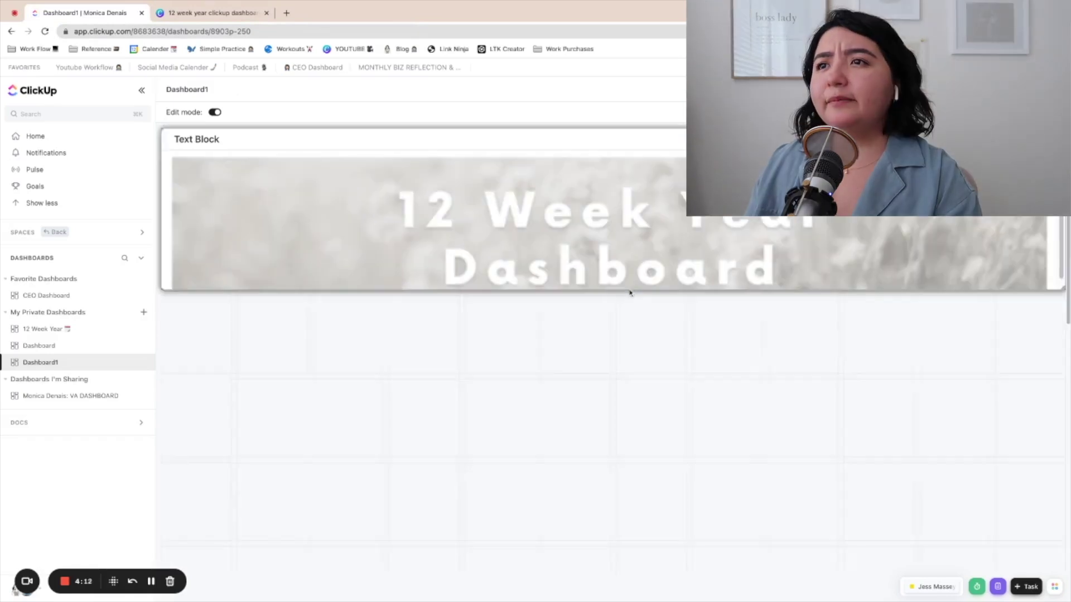
Drop the downloaded banner PNG into the card and shrink the card's height to fit it
left_click_drag(631, 289, 641, 300)
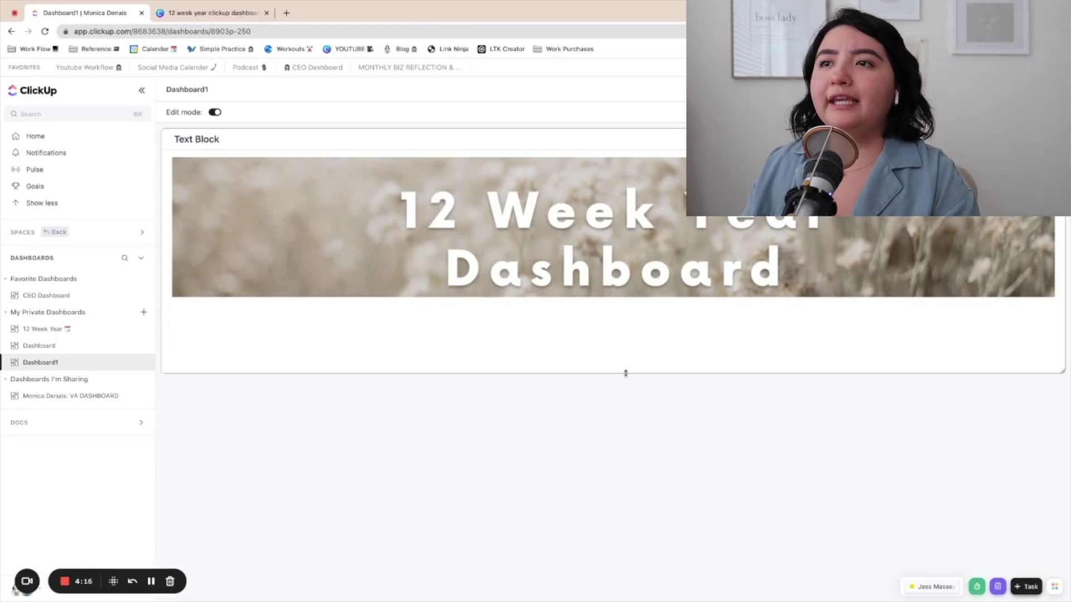
left_click_drag(625, 373, 624, 290)
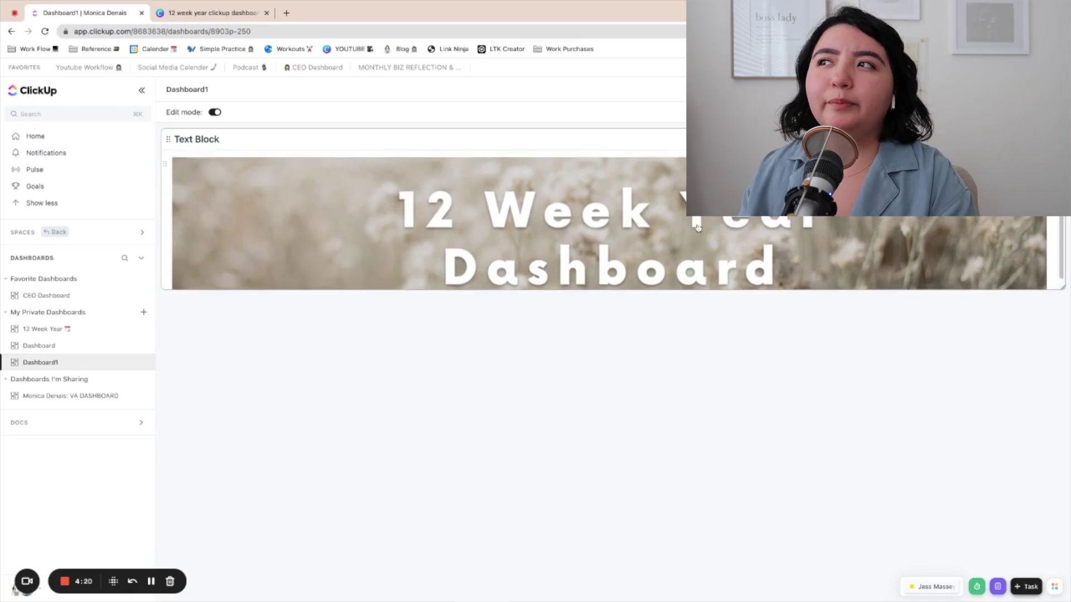
scroll(697, 227, "down", 1)
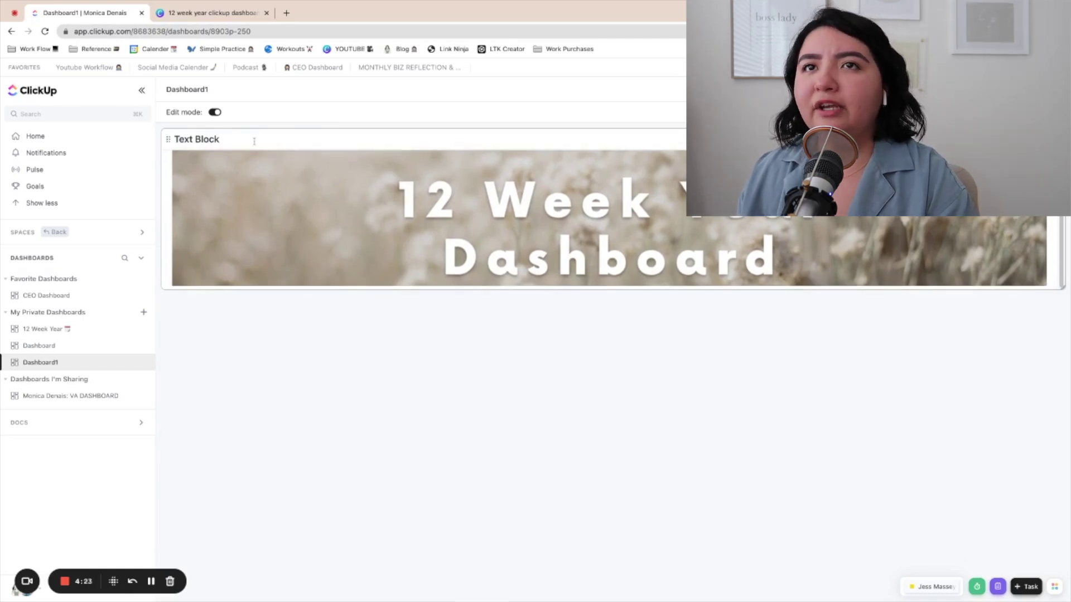
left_click_drag(220, 138, 174, 139)
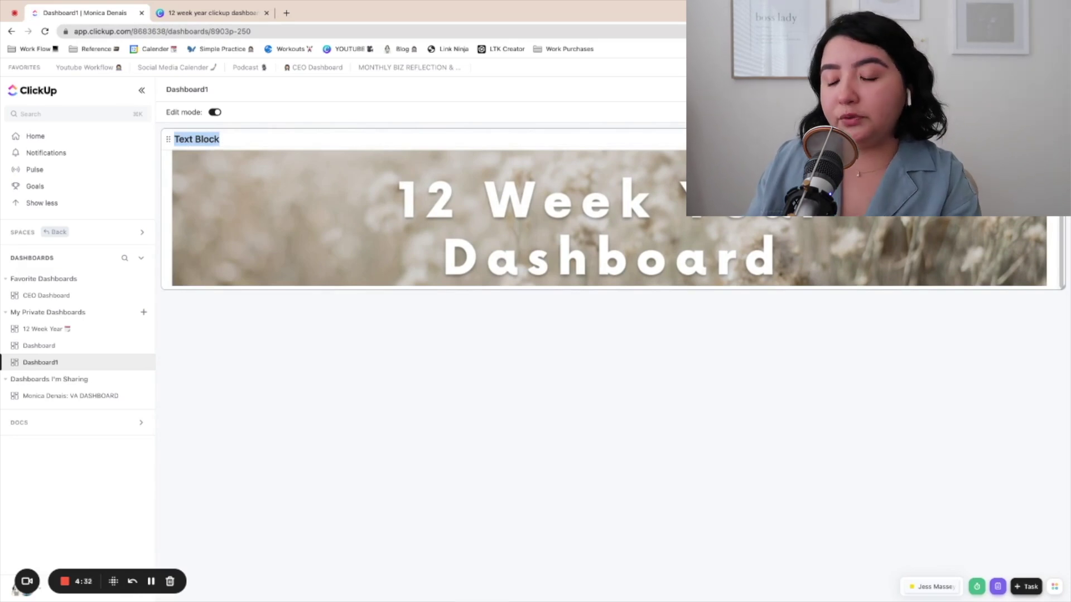
Retype the banner card's title as 'Jan 1- March 26, 2223'
type("Jan")
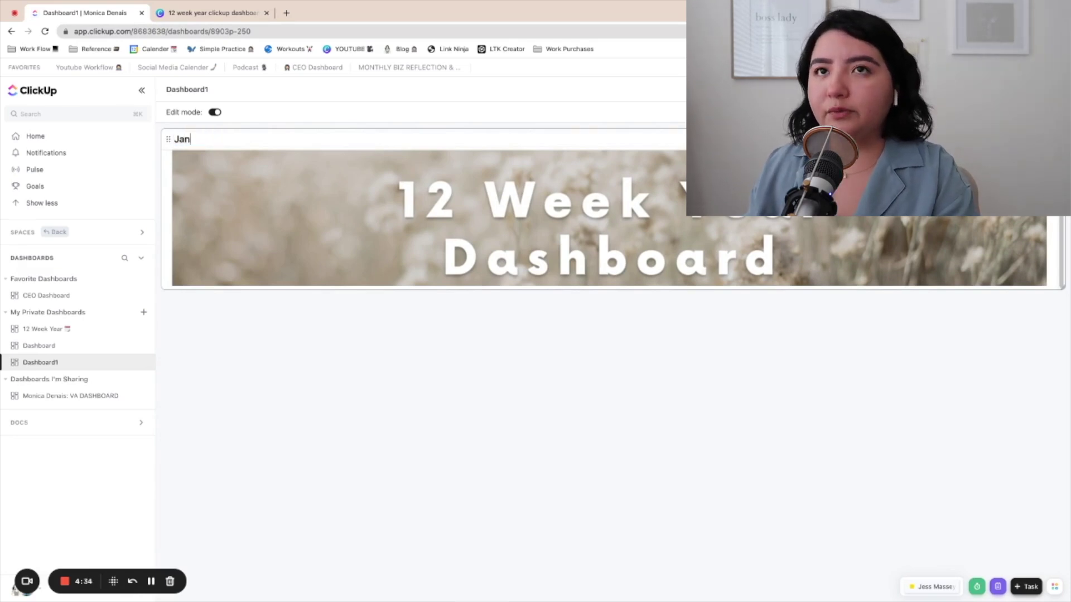
type(" 1- March")
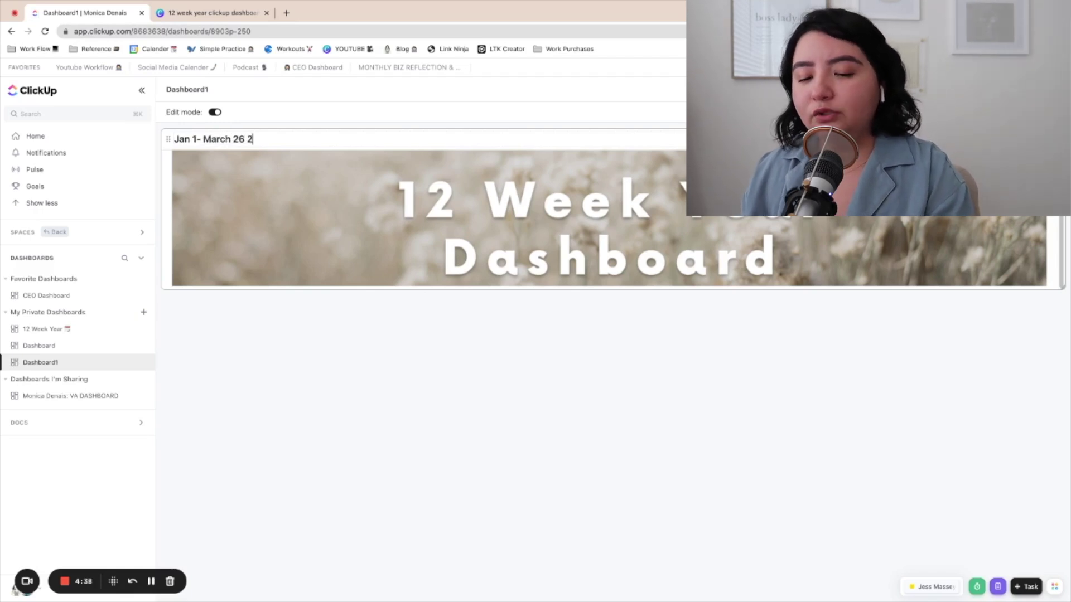
type(" 26, 229==")
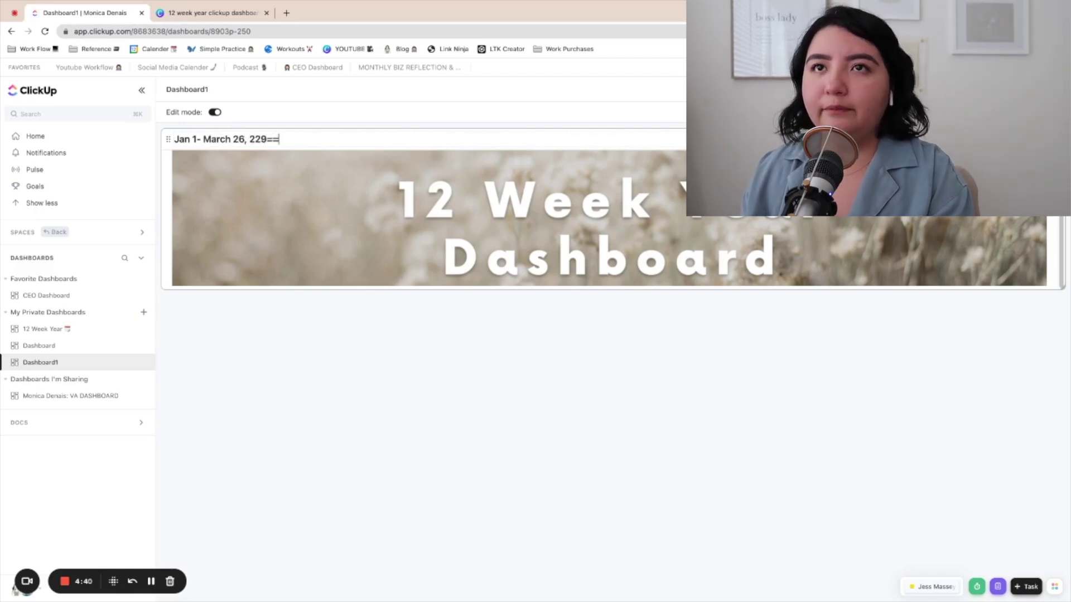
key("BackSpace")
key("BackSpace")
key("BackSpace")
key("BackSpace")
type("023")
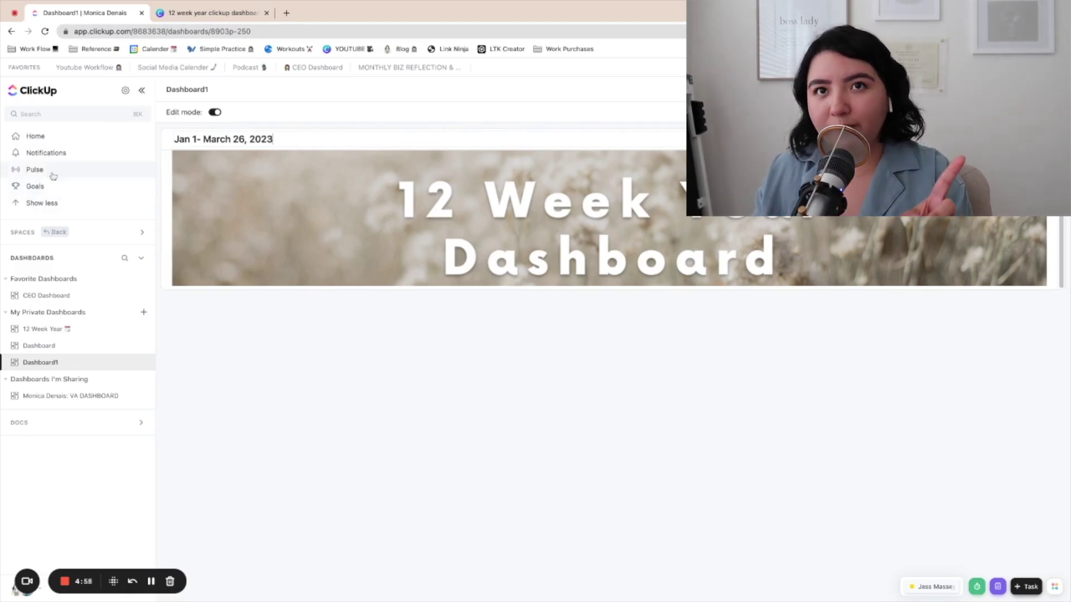
Open Goals, look inside the existing 12 Week Year folder, and return to all folders
left_click(19, 188)
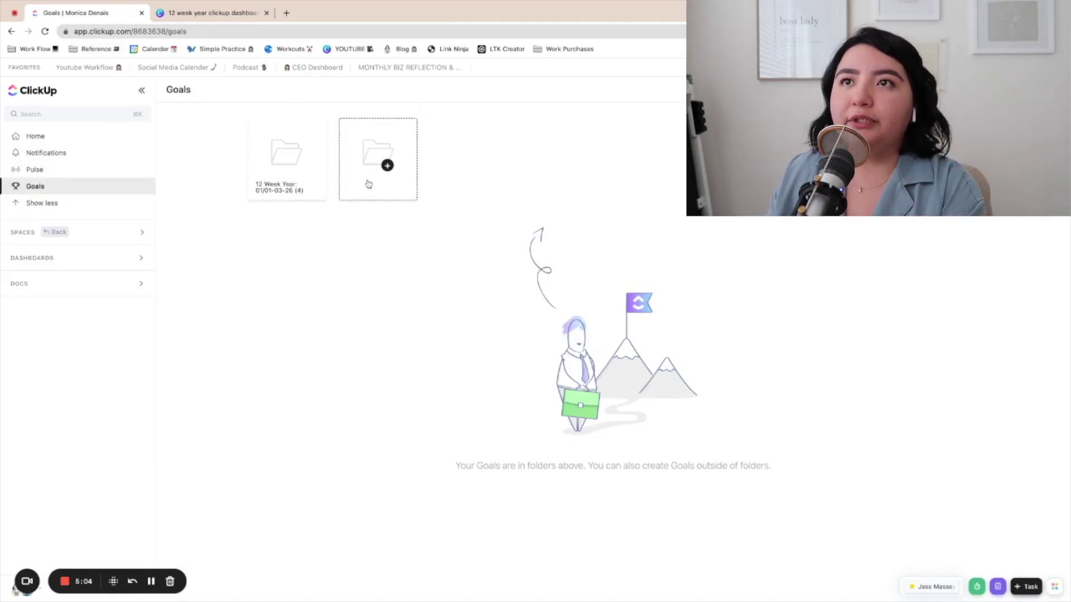
left_click(273, 177)
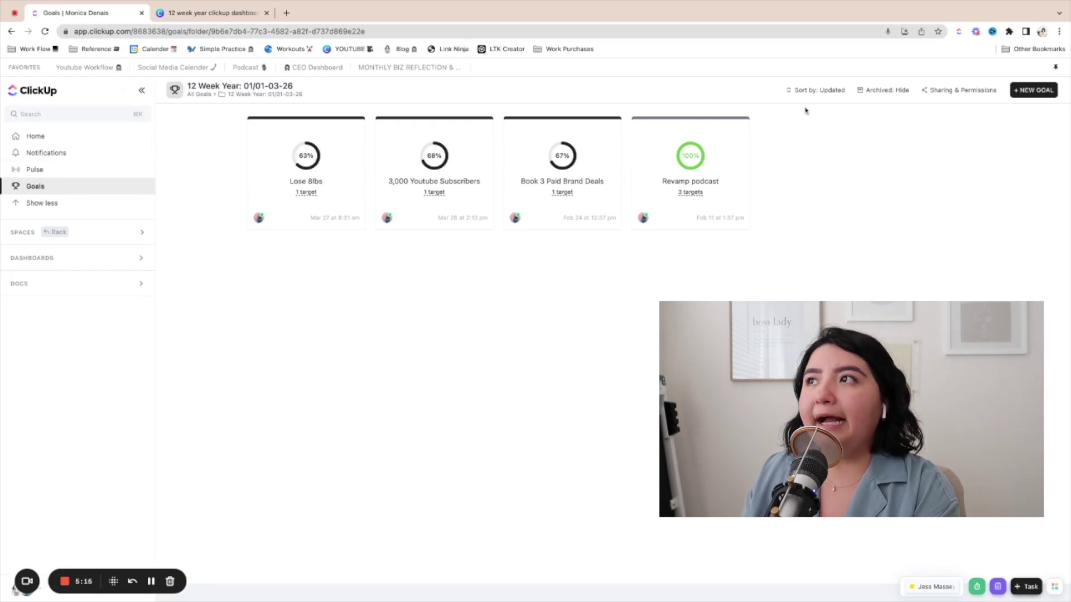
left_click(123, 187)
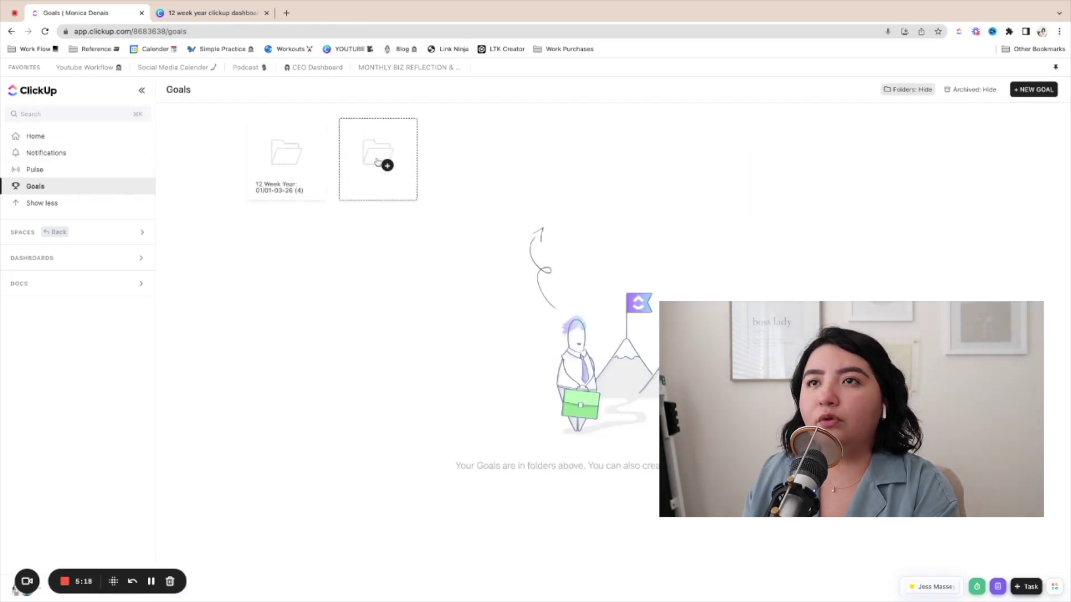
Create a new goals folder named '12 week year' and start a new goal in it
left_click(377, 162)
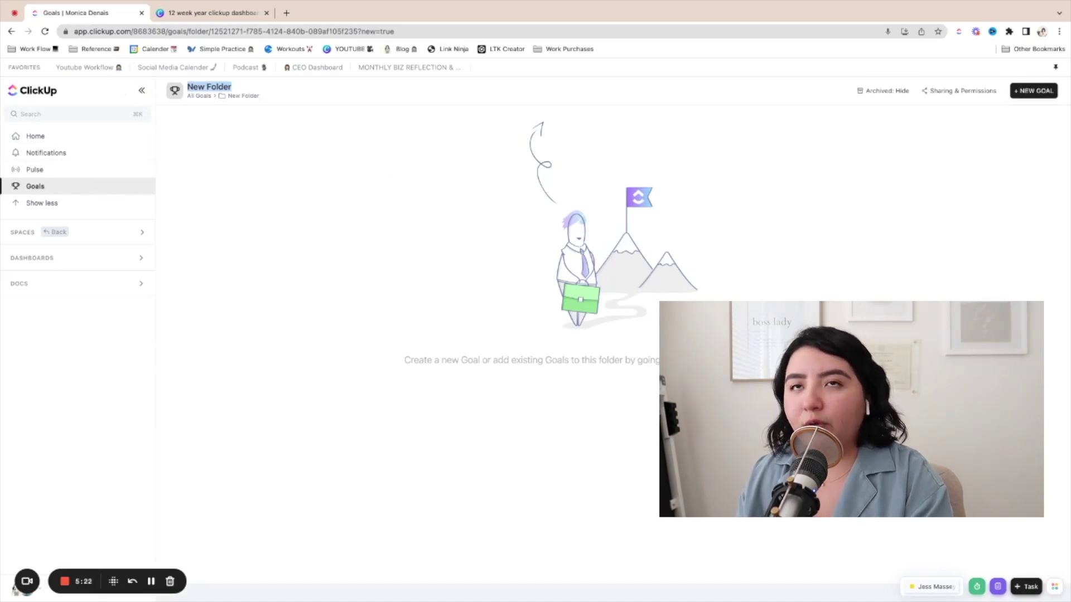
type("12 Week year")
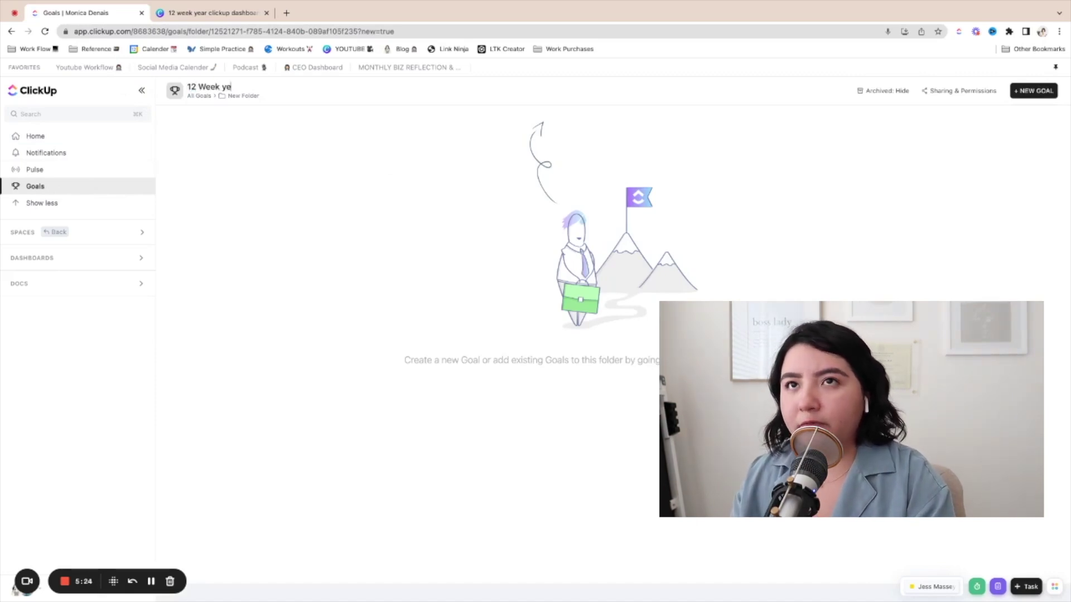
left_click(207, 89)
key("BackSpace")
type("w")
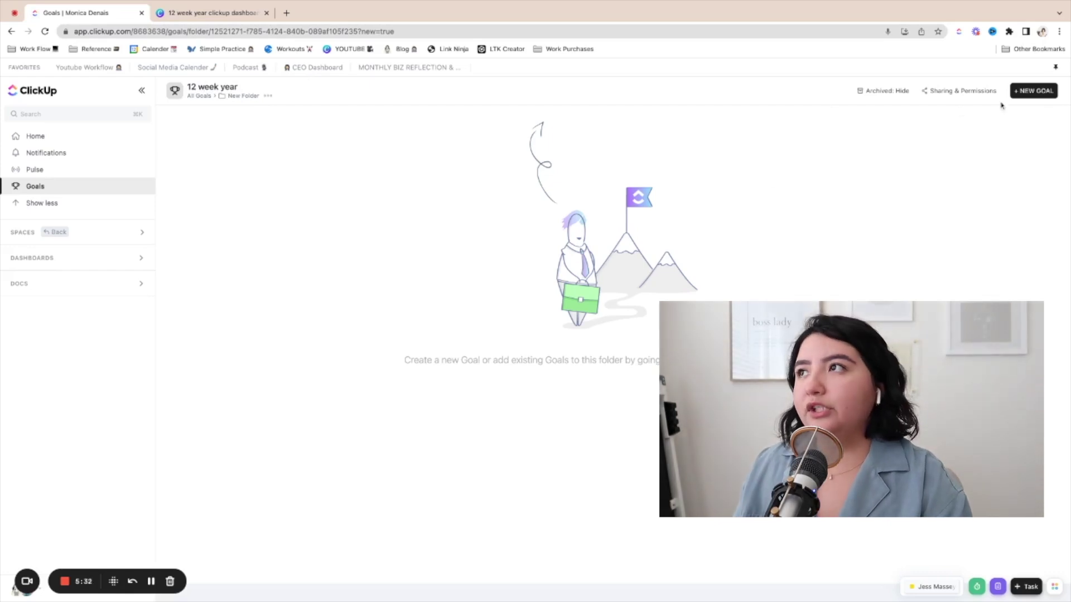
left_click(1033, 91)
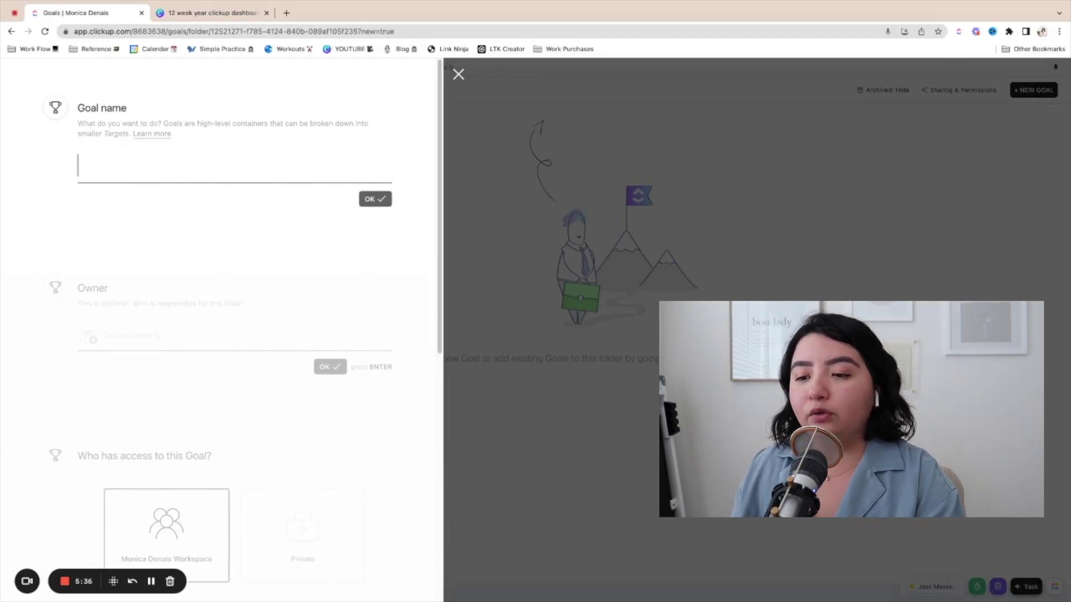
Name the new goal 'Lose 8lbs', owned by me and set to private
type("Los")
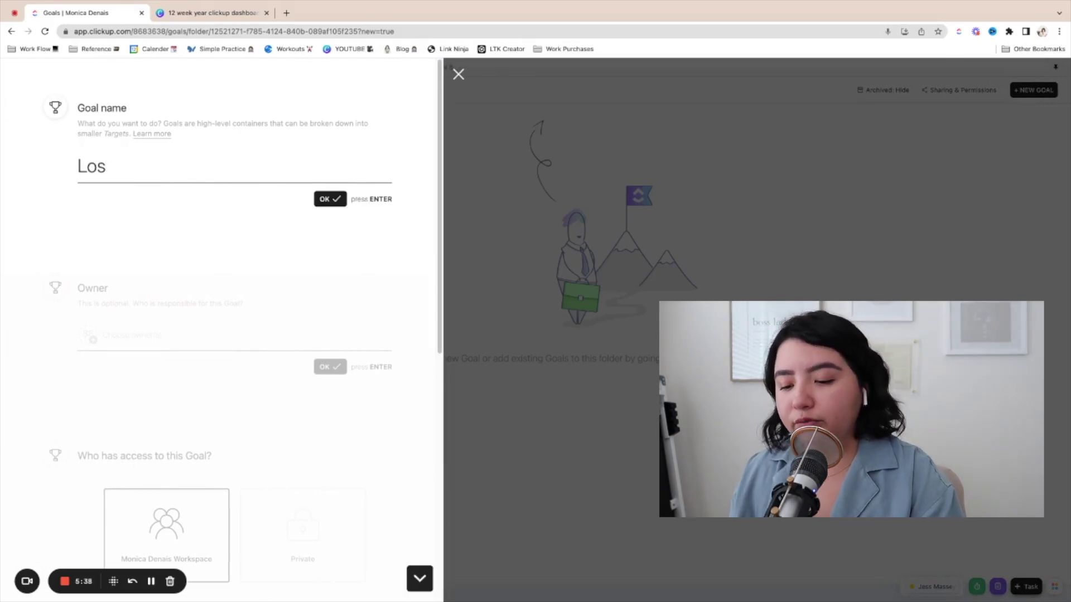
type("e 8lbs")
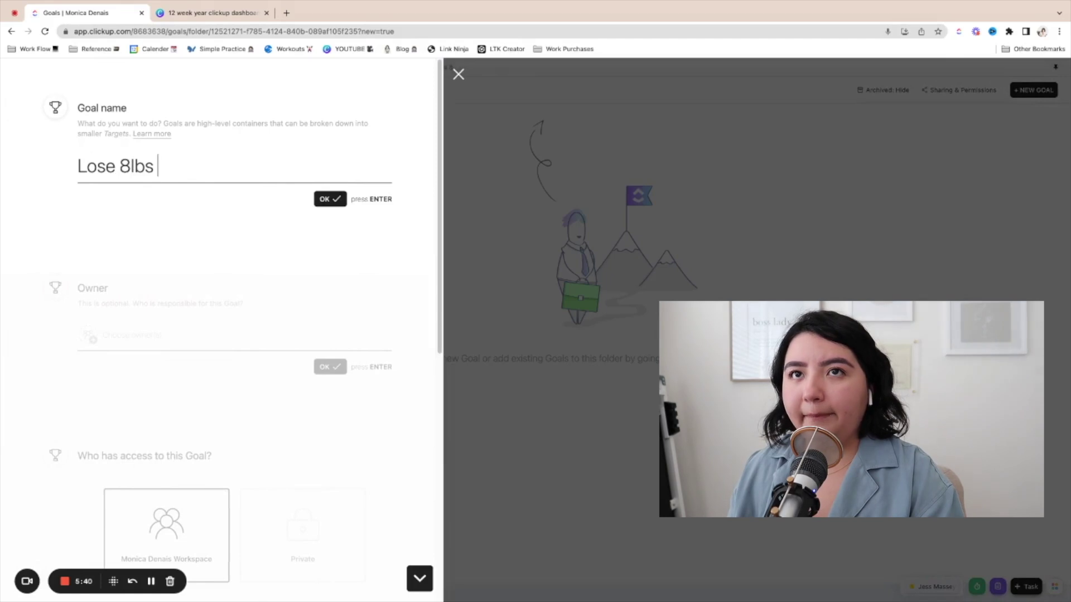
left_click(333, 200)
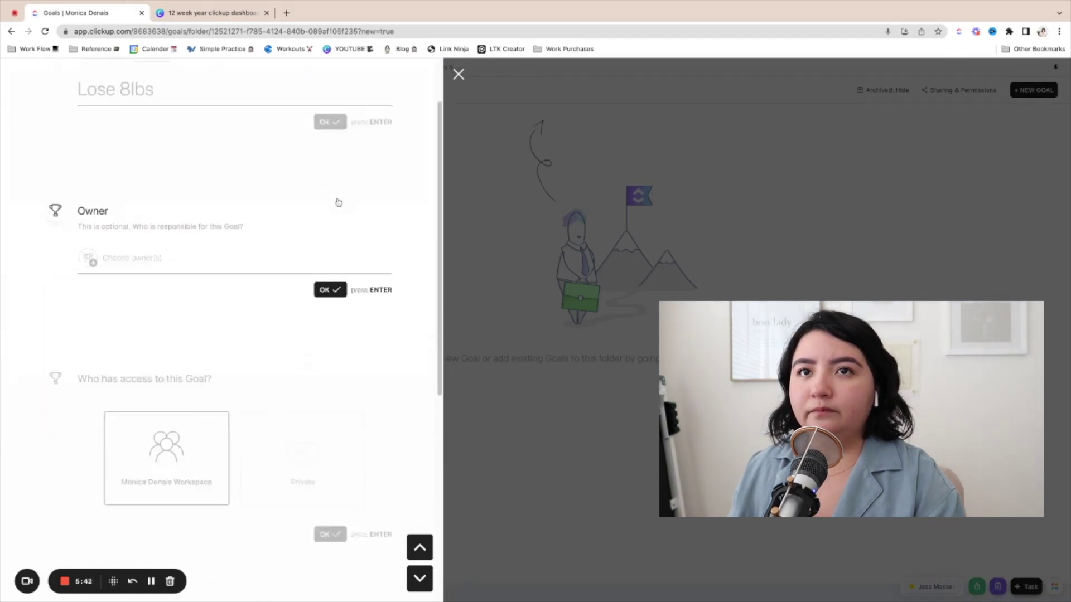
left_click(89, 145)
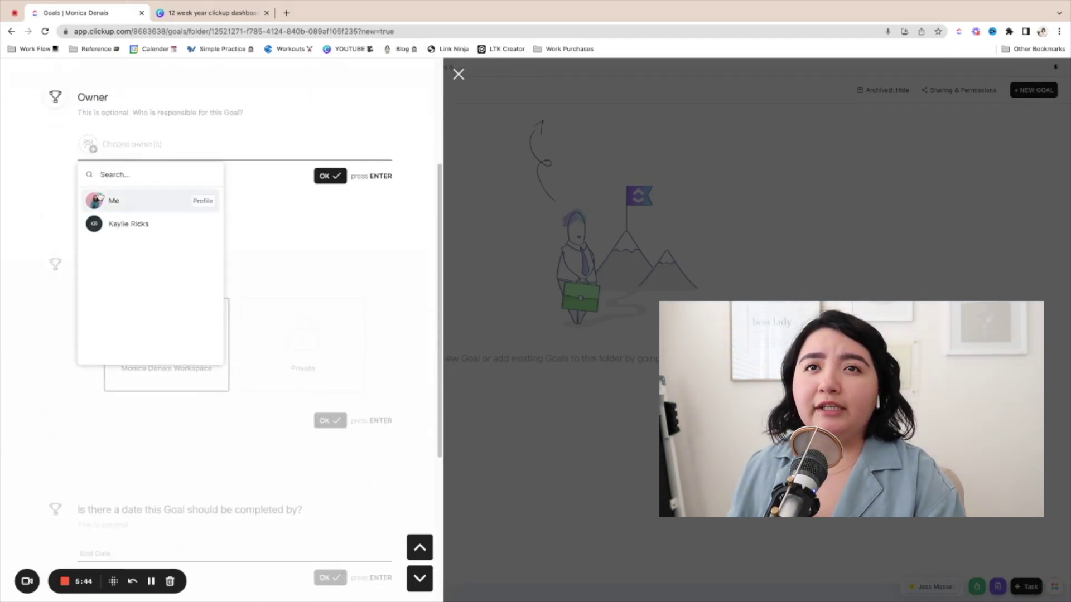
left_click(123, 201)
left_click(248, 200)
left_click(333, 176)
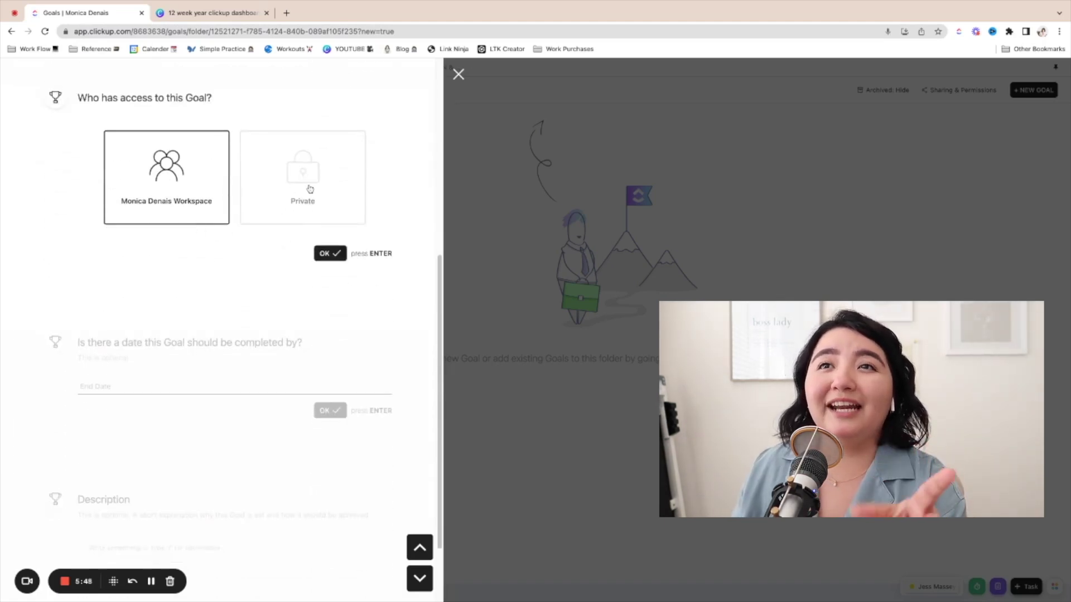
left_click(310, 189)
key("Return")
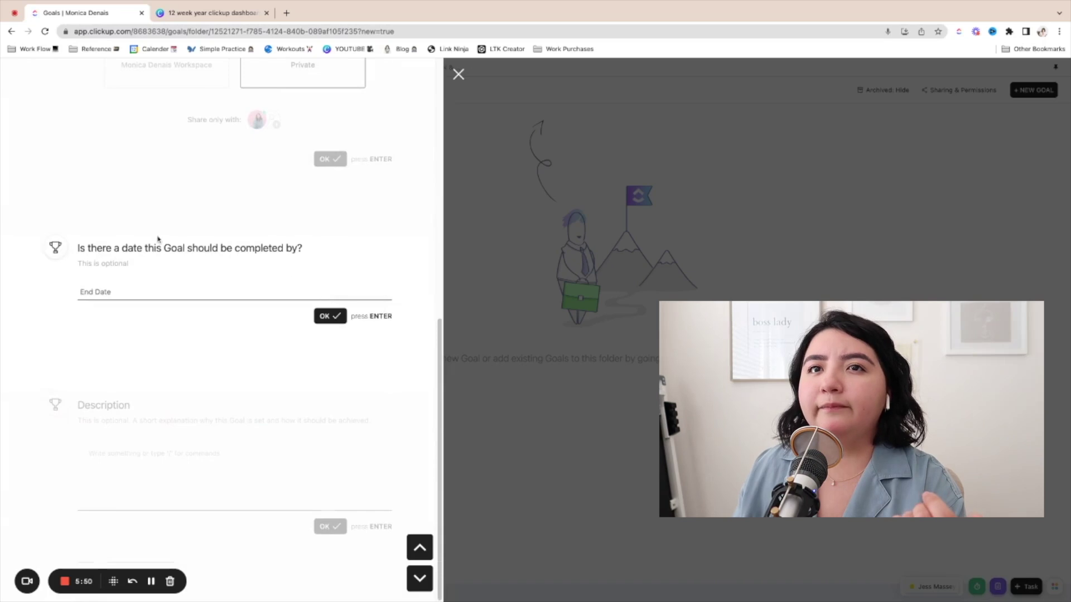
Set the goal's end date to March 26, 2023 and create it
left_click(129, 286)
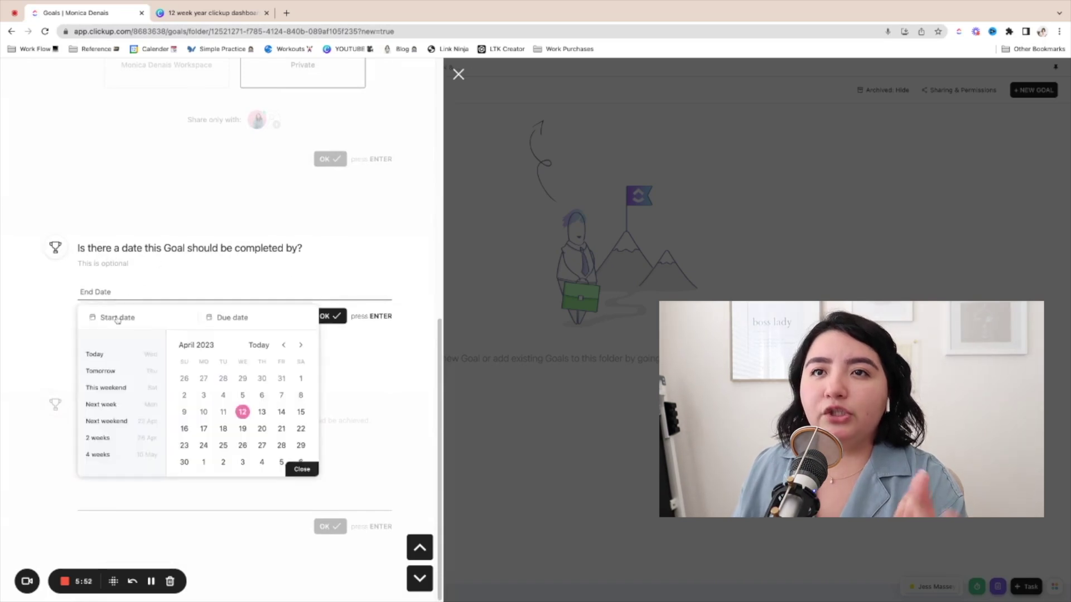
left_click(283, 347)
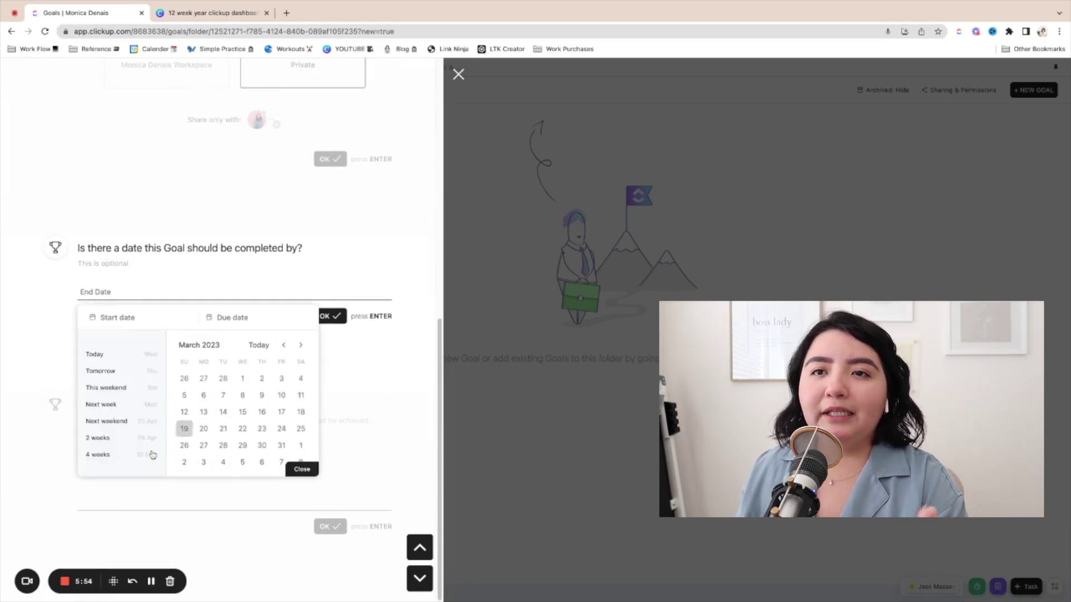
left_click(183, 445)
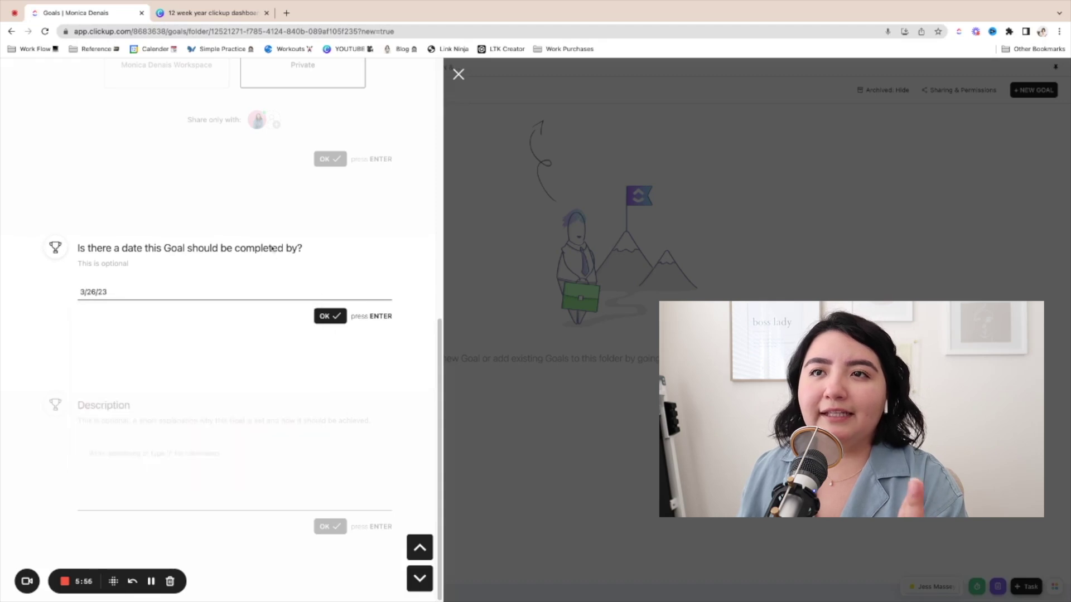
left_click(334, 318)
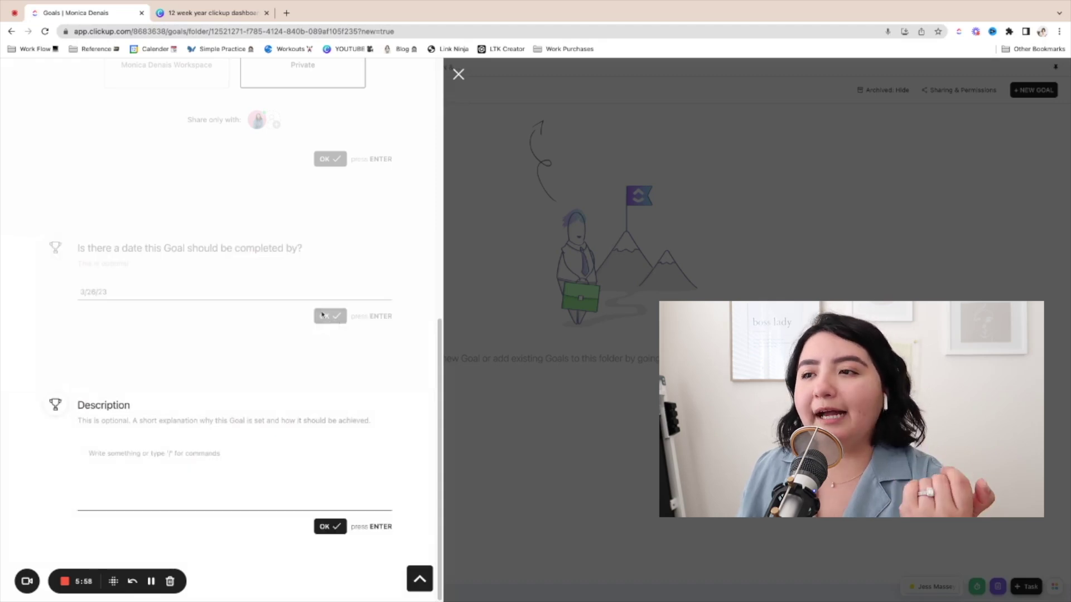
left_click(144, 453)
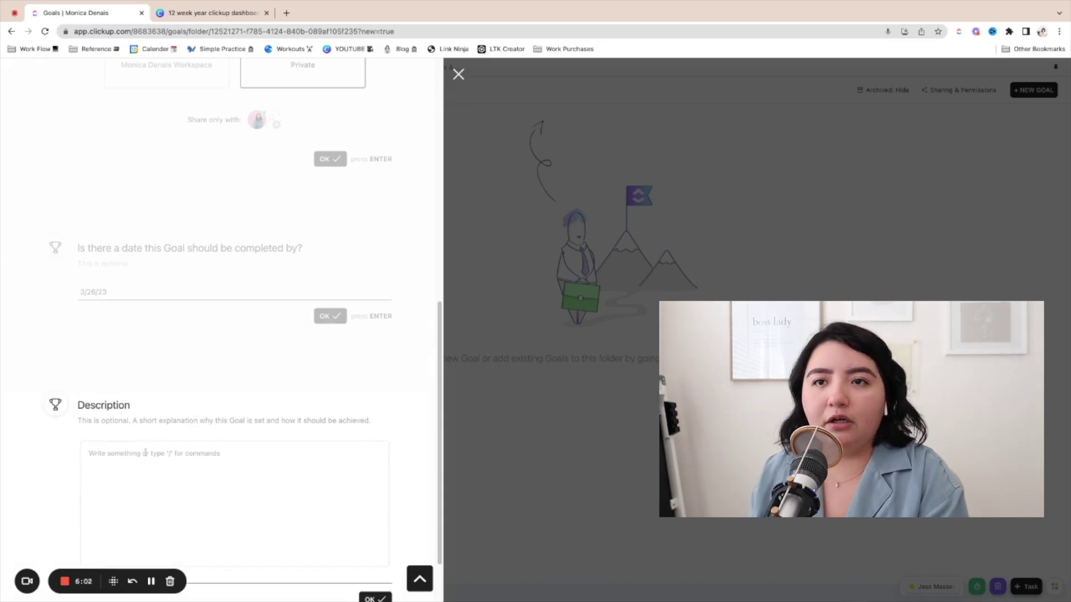
scroll(168, 435, "down", 2)
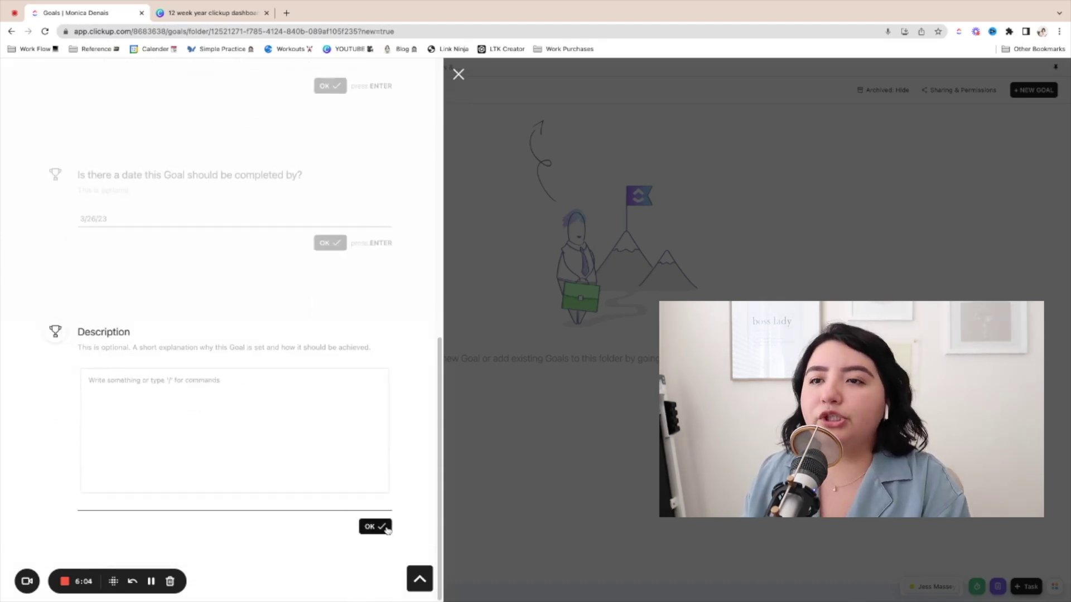
left_click(340, 527)
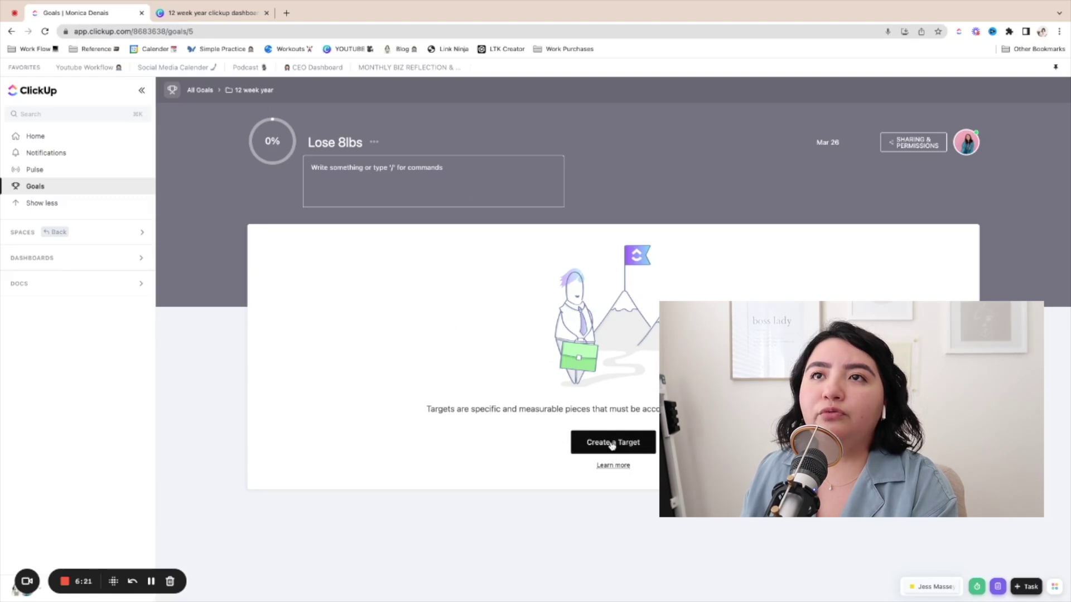
Add a 'Weight Loss' number target owned by me, with a target value of 8
left_click(612, 445)
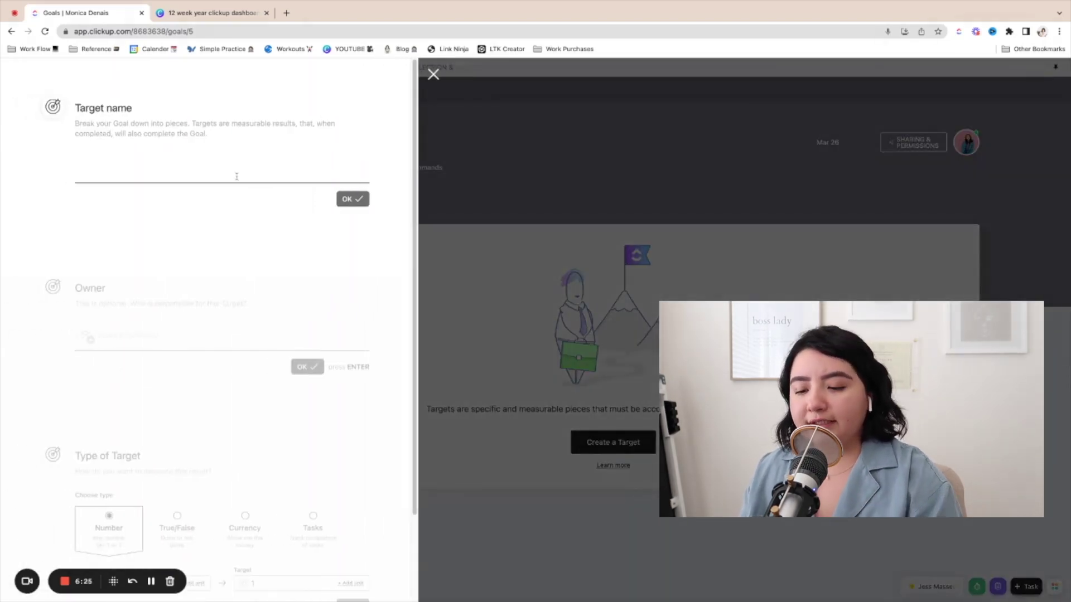
type("Weigh")
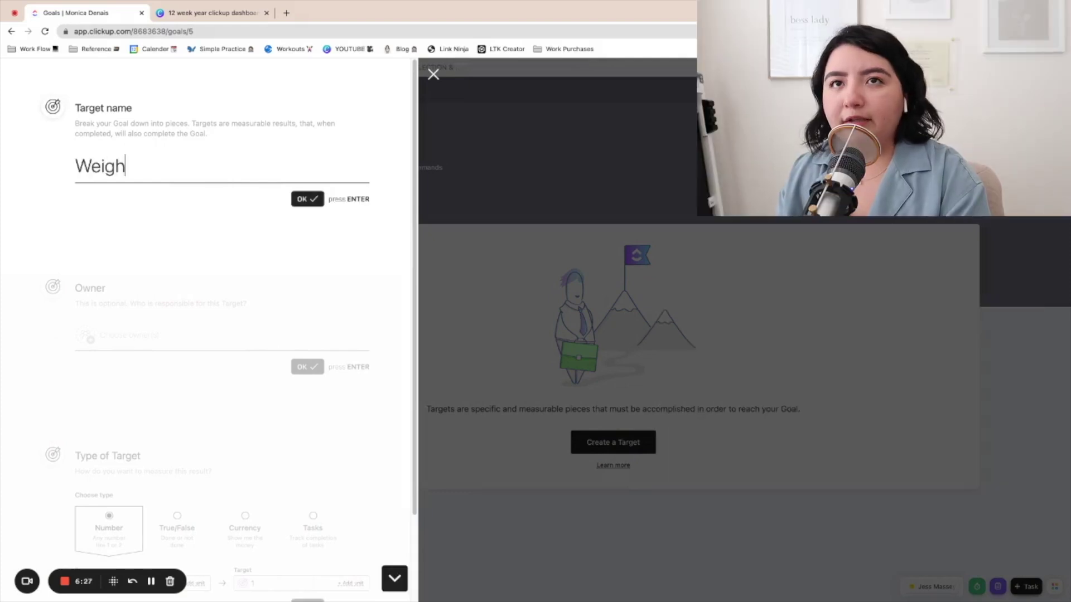
type("t Loss")
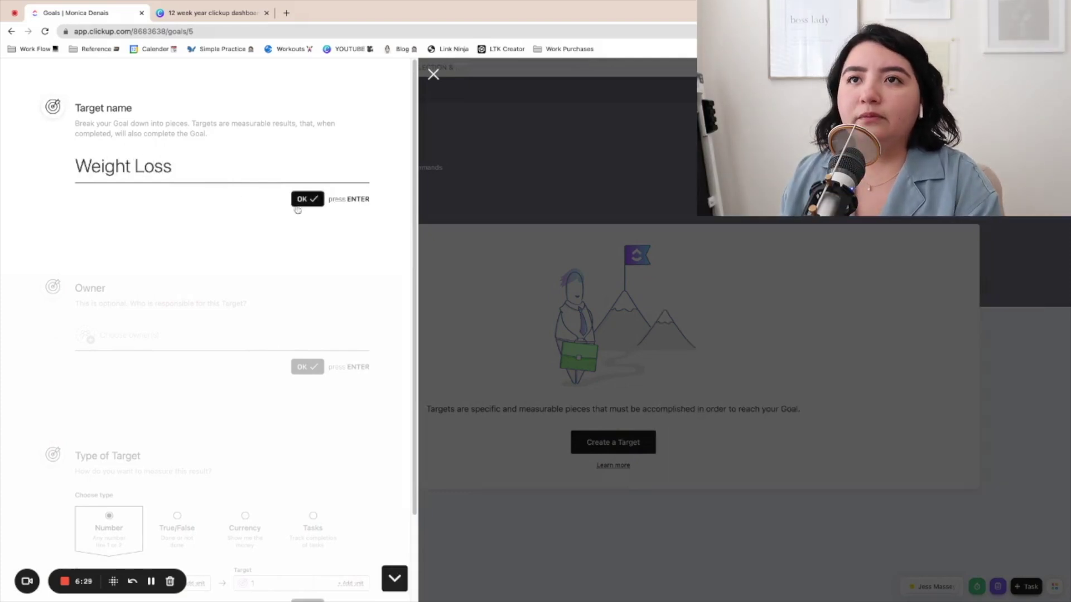
left_click(298, 206)
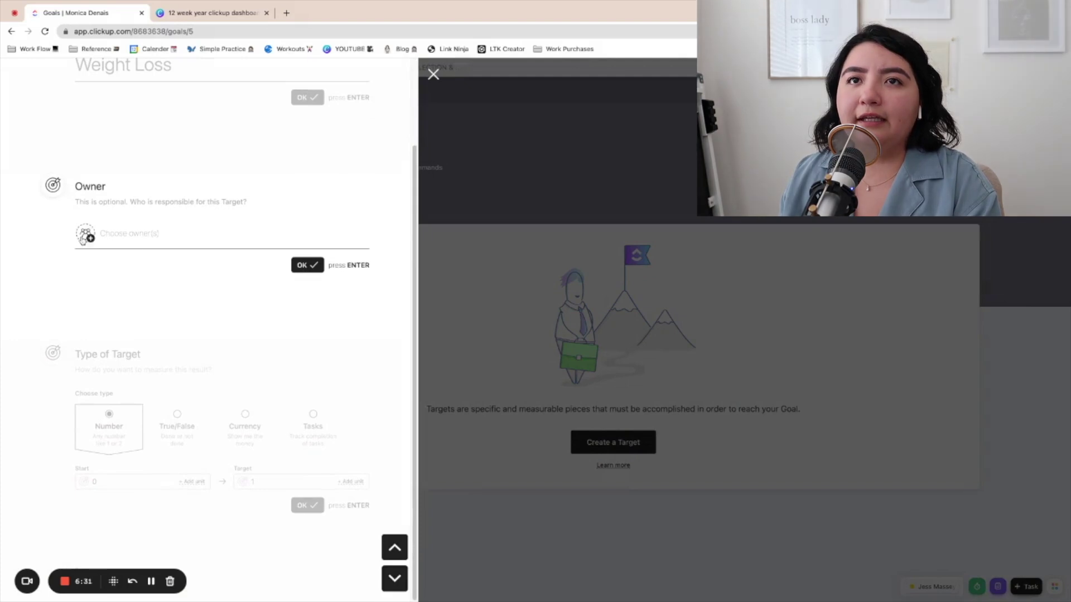
left_click(83, 239)
left_click(111, 290)
left_click(308, 267)
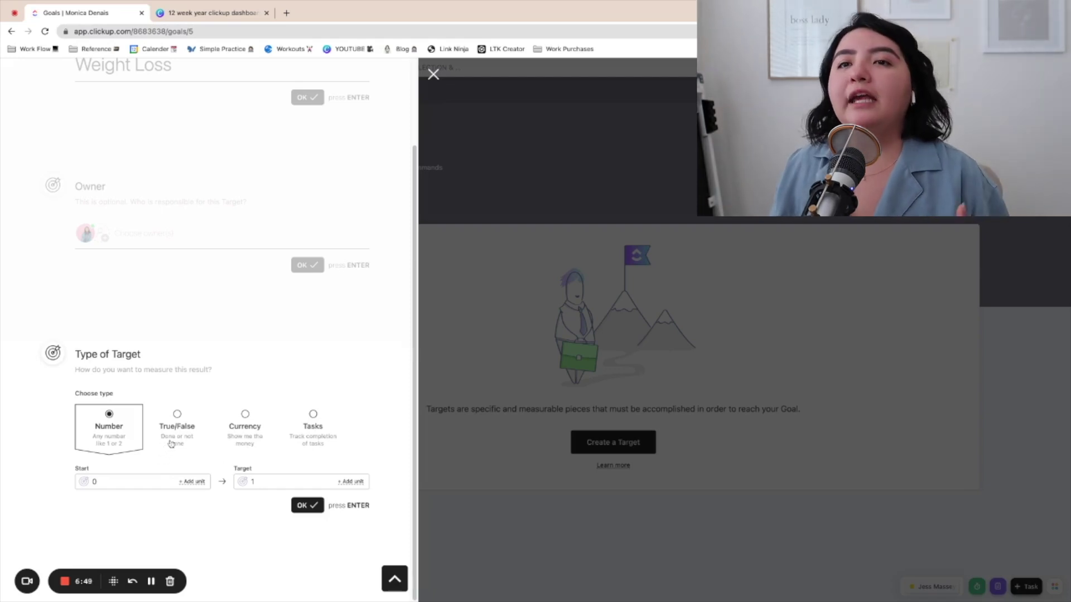
left_click(266, 479)
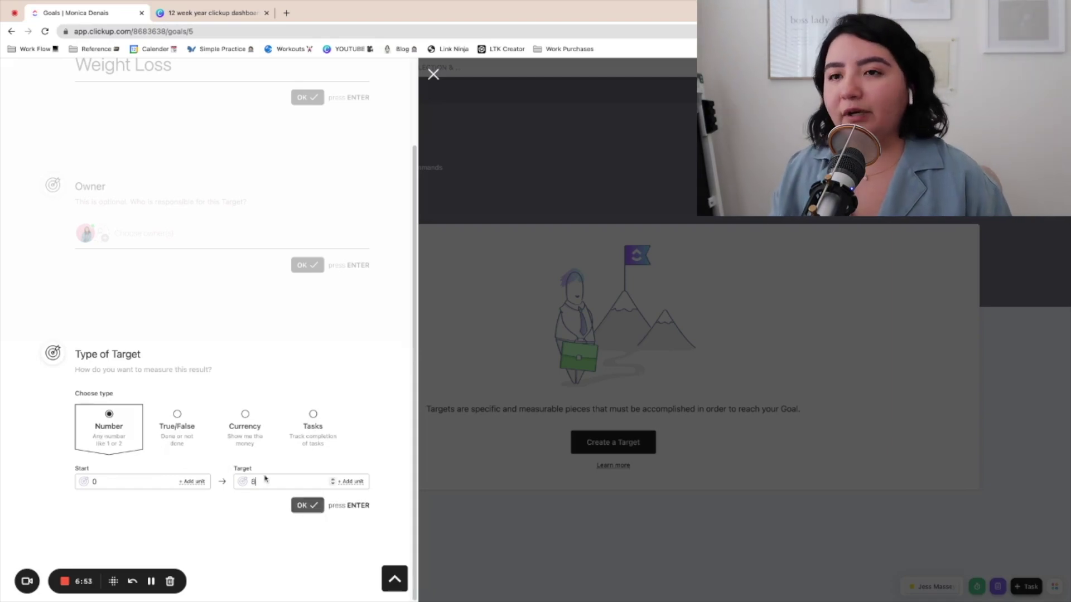
type("8")
left_click(306, 507)
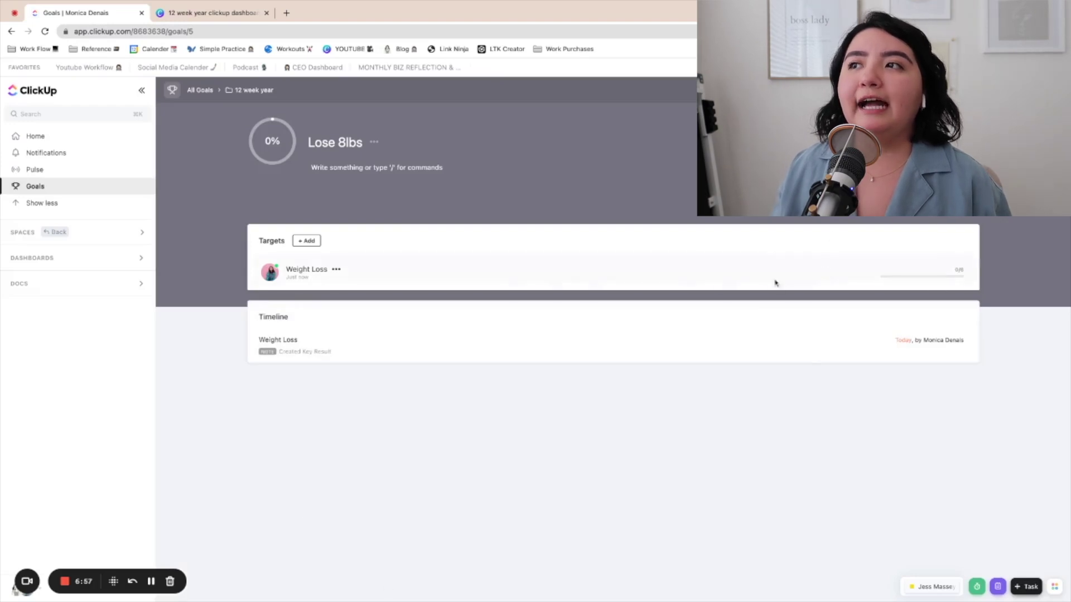
Log an increase of 2 on the Weight Loss target, then hide the sidebar
left_click(292, 271)
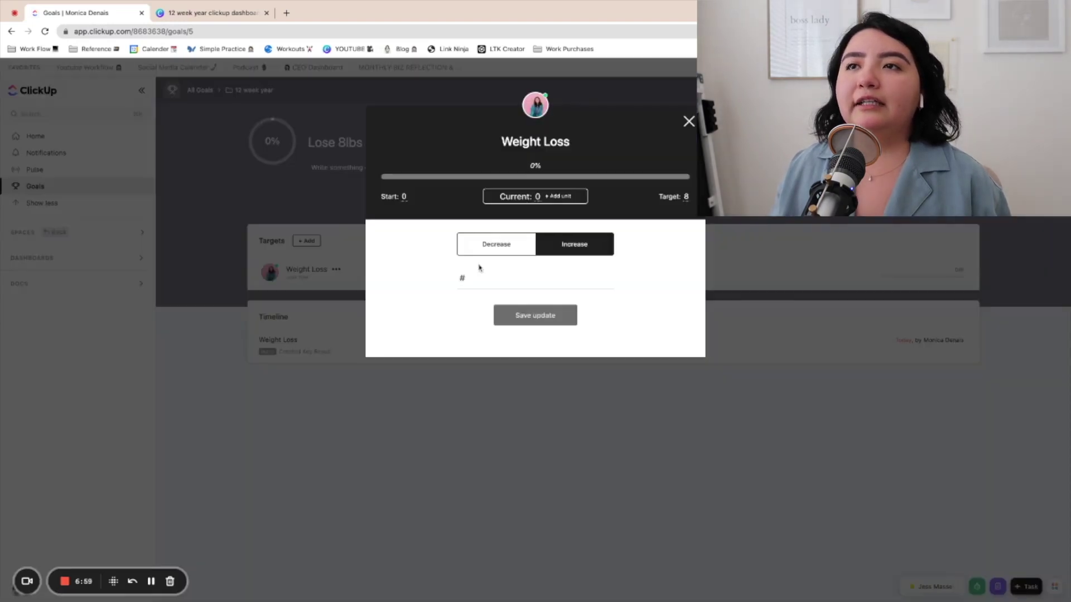
left_click(484, 281)
type("2")
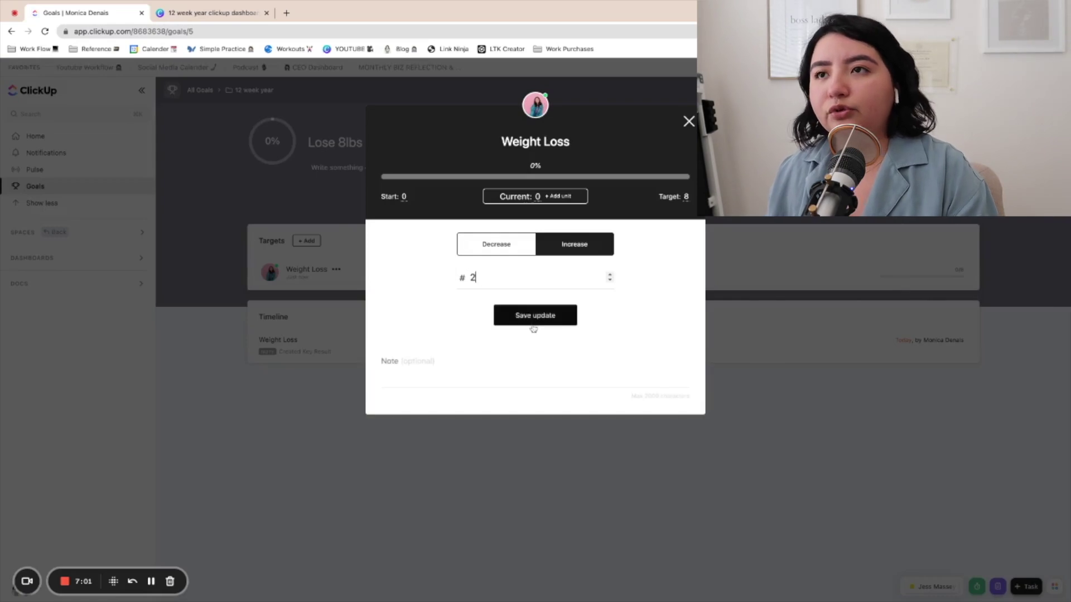
left_click(534, 316)
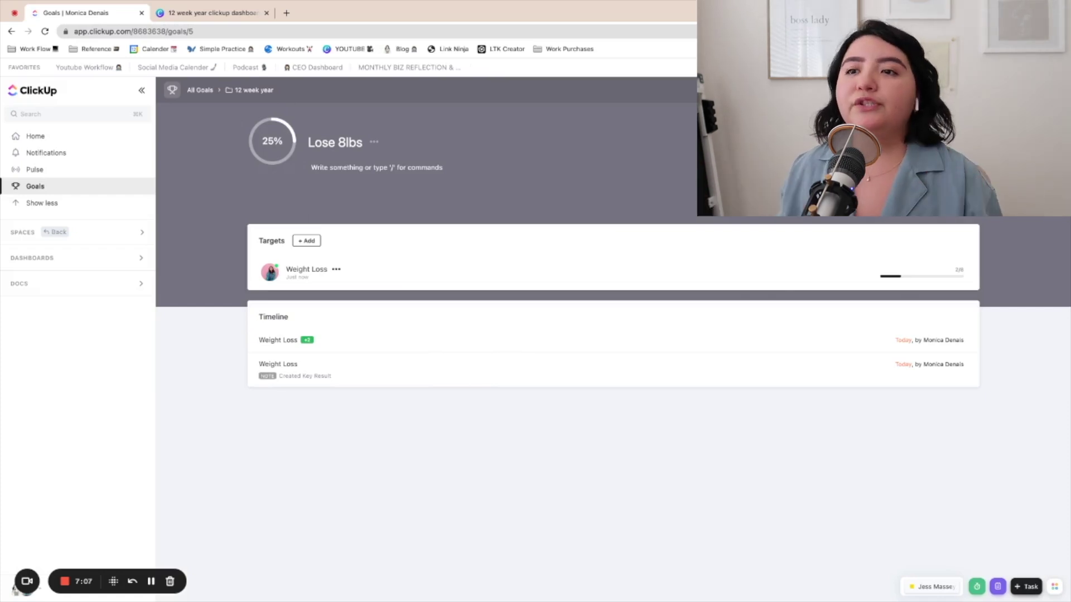
left_click(141, 93)
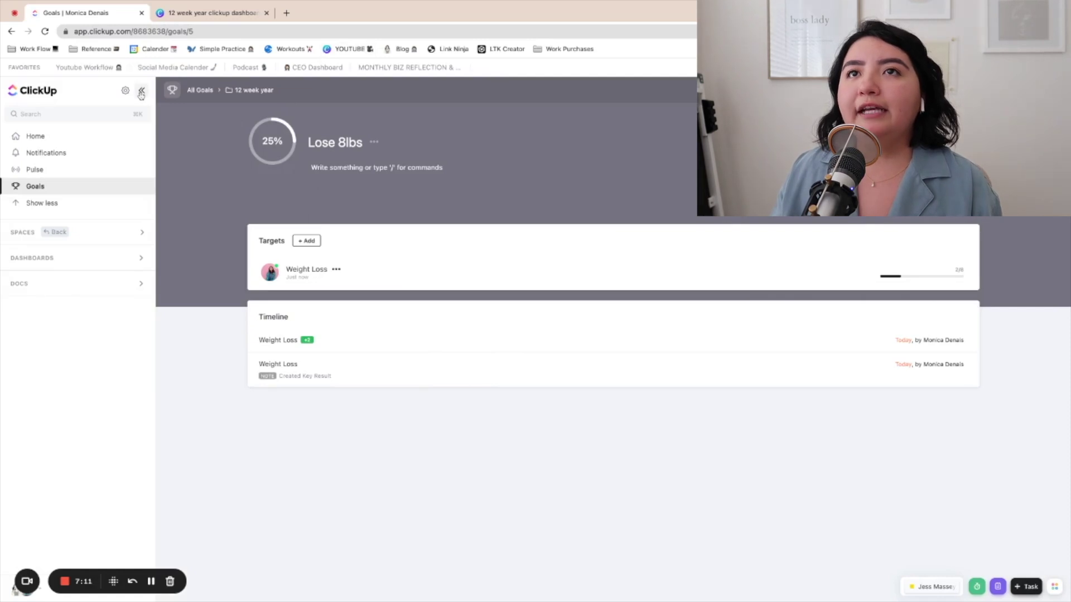
Name a new goal 'Read the 12 week year book', owned by me and set to private
left_click(124, 92)
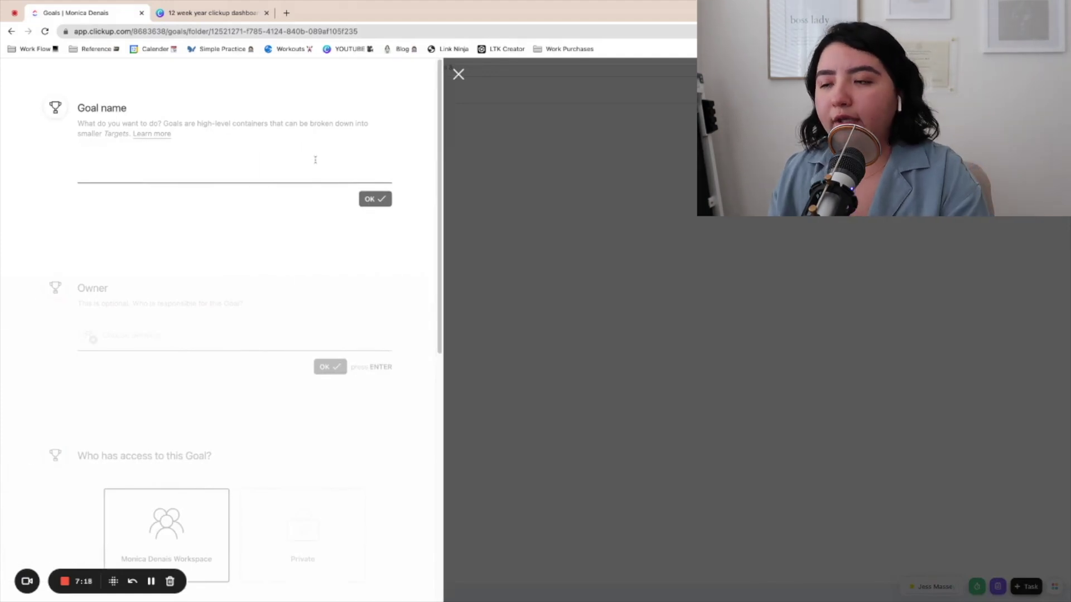
type("Read 10 ")
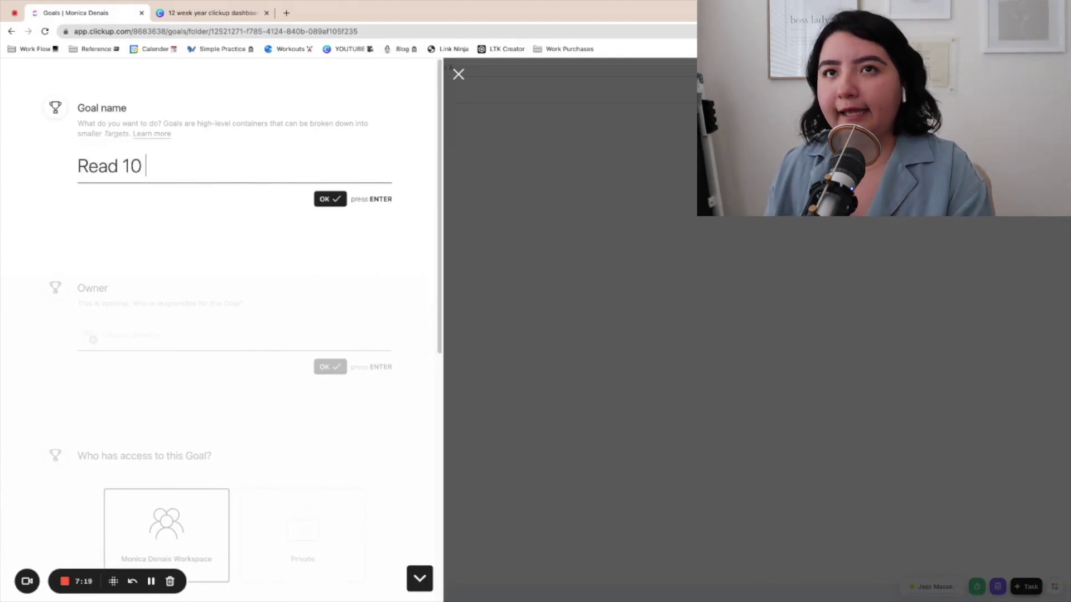
type("k")
key("BackSpace")
key("BackSpace")
key("BackSpace")
key("BackSpace")
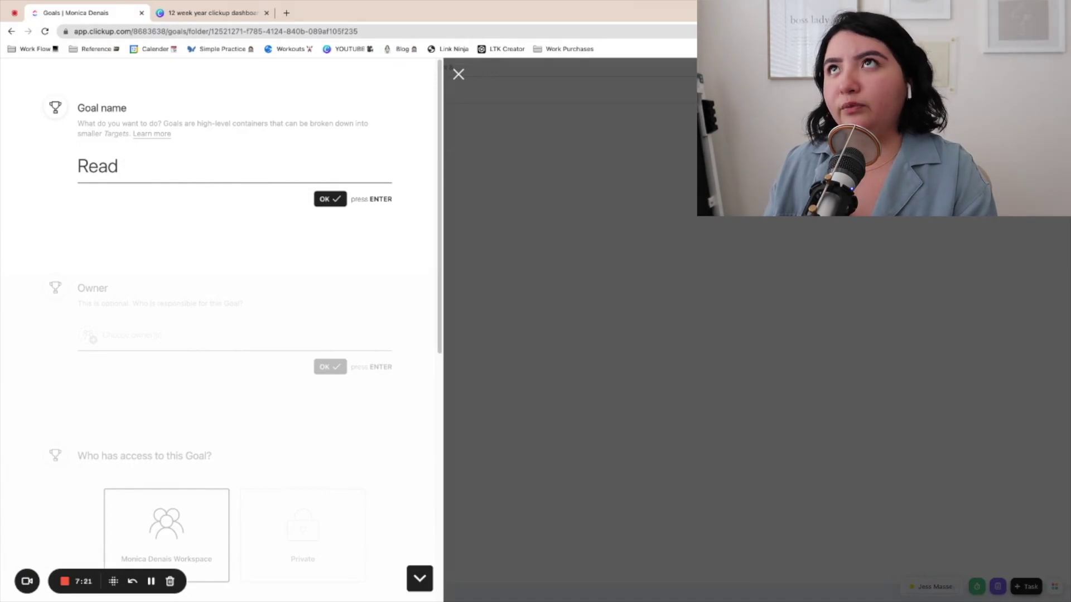
type("the")
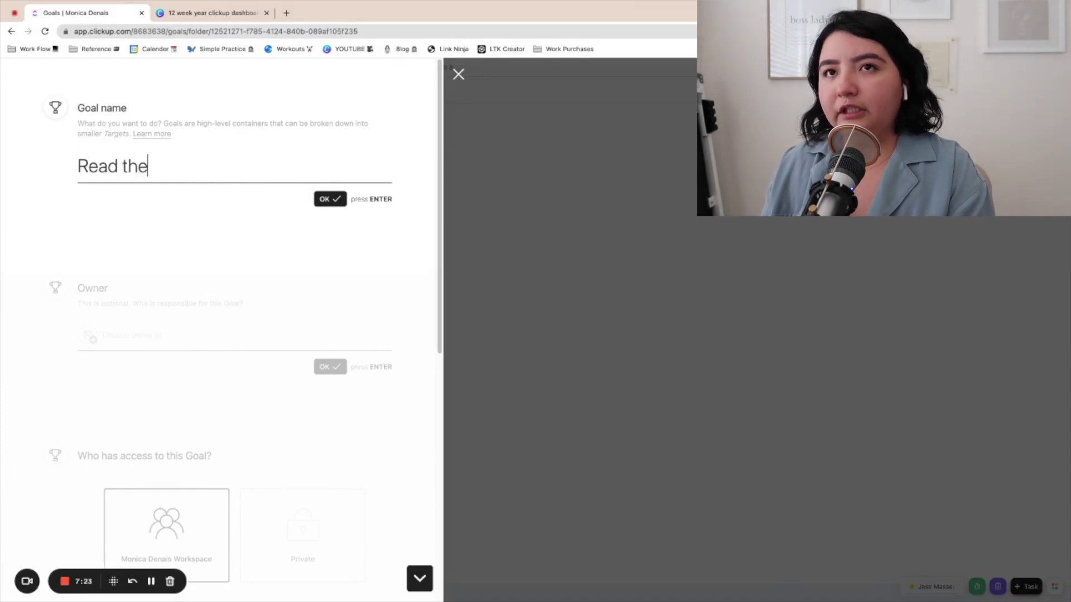
type(" 12 week year book")
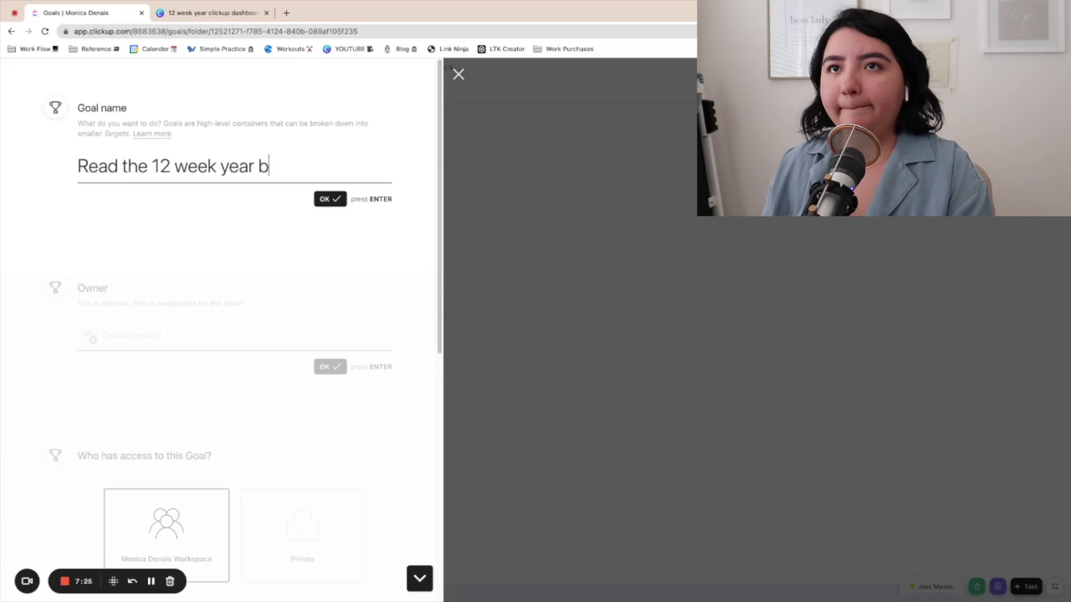
left_click(327, 198)
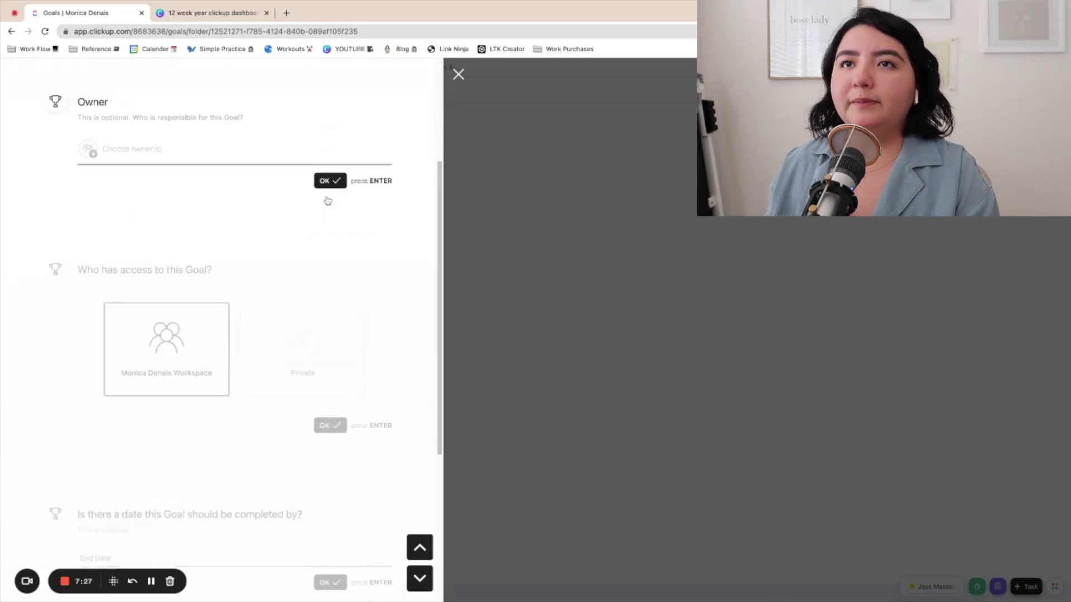
left_click(88, 143)
left_click(106, 200)
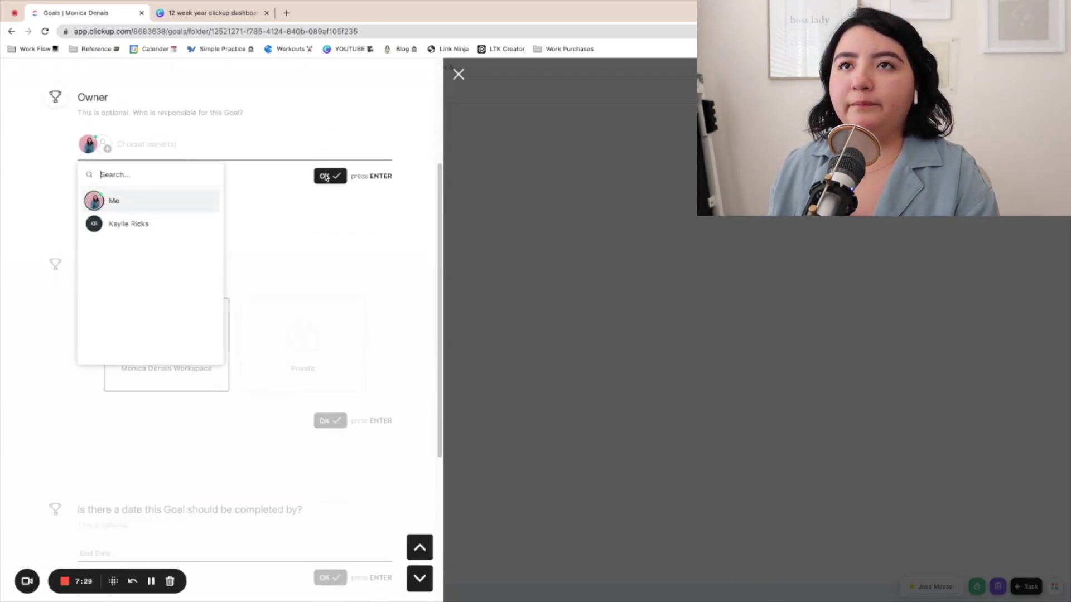
left_click(326, 183)
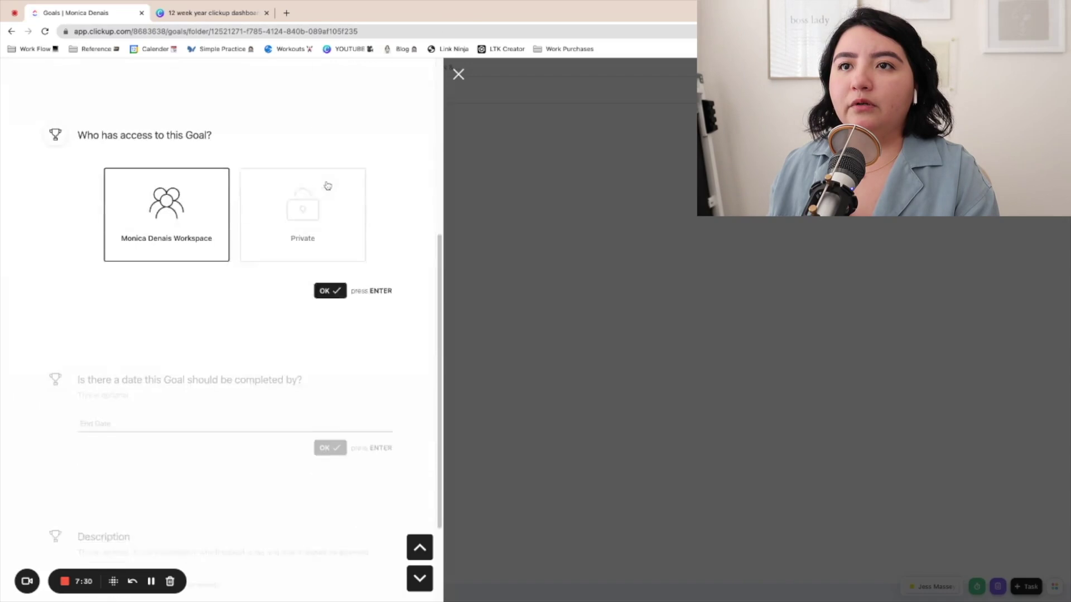
left_click(285, 202)
Set its end date to March 26, 2023 and create the goal without a description
left_click(108, 288)
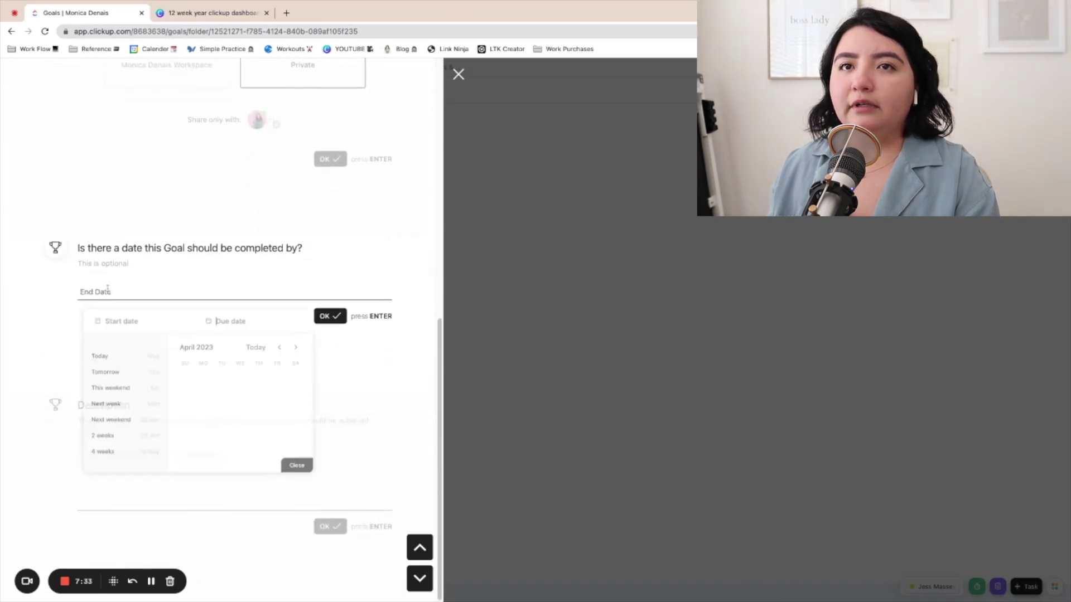
left_click(300, 347)
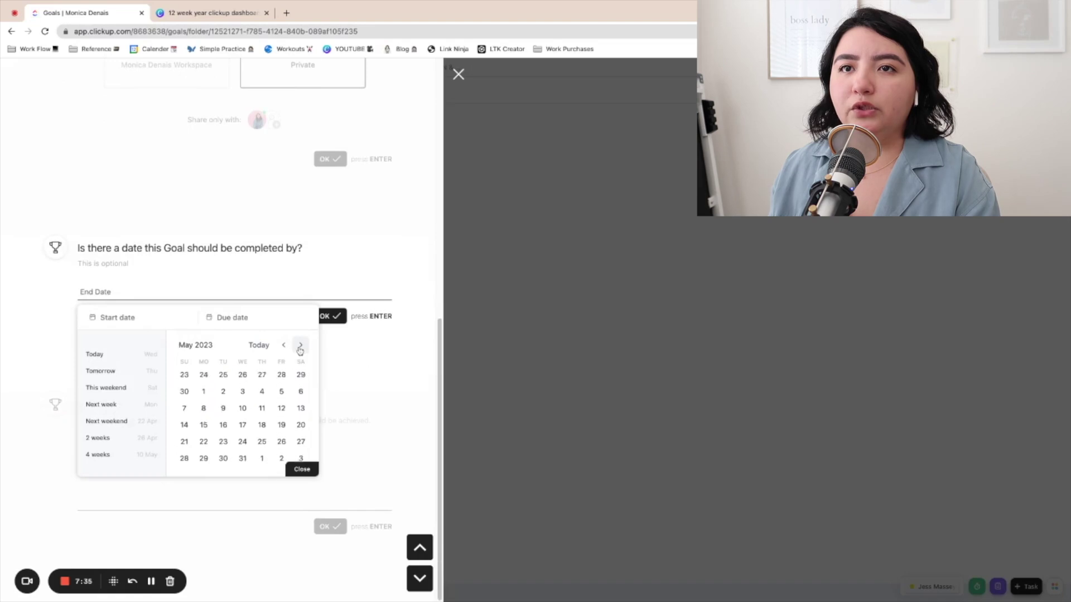
left_click(284, 346)
left_click(284, 346)
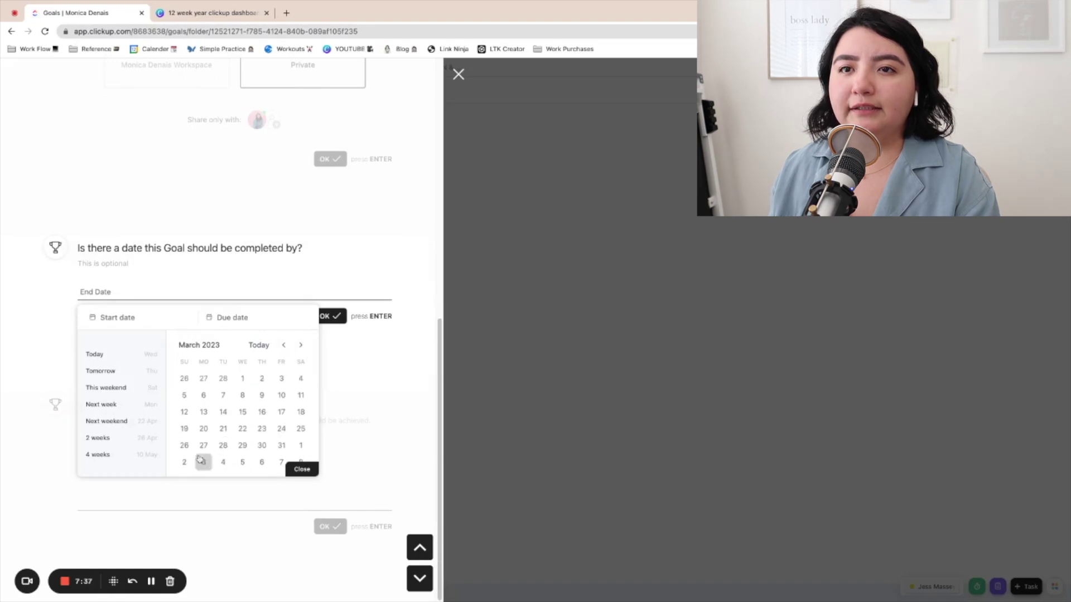
left_click(184, 445)
left_click(296, 469)
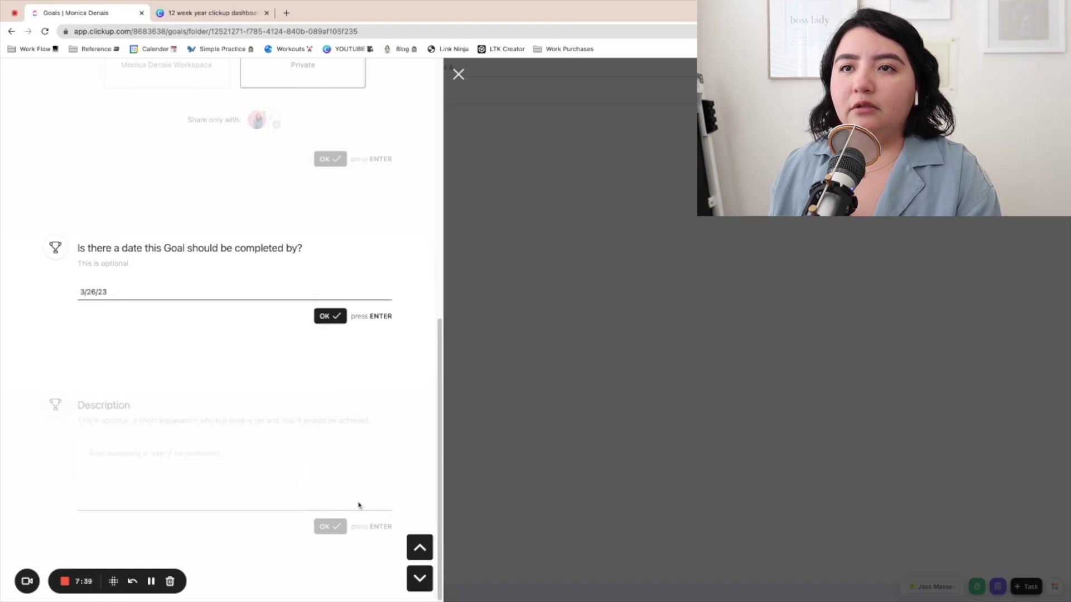
left_click(326, 316)
left_click(332, 526)
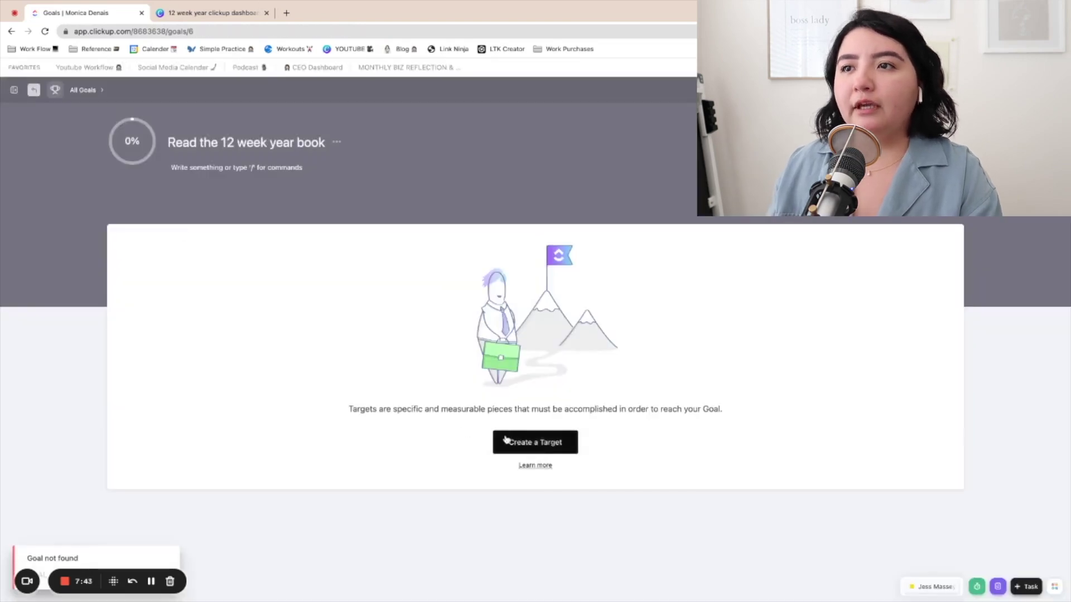
Add a True/False target named 'Read the book', owned by yourself, to the book goal
left_click(505, 440)
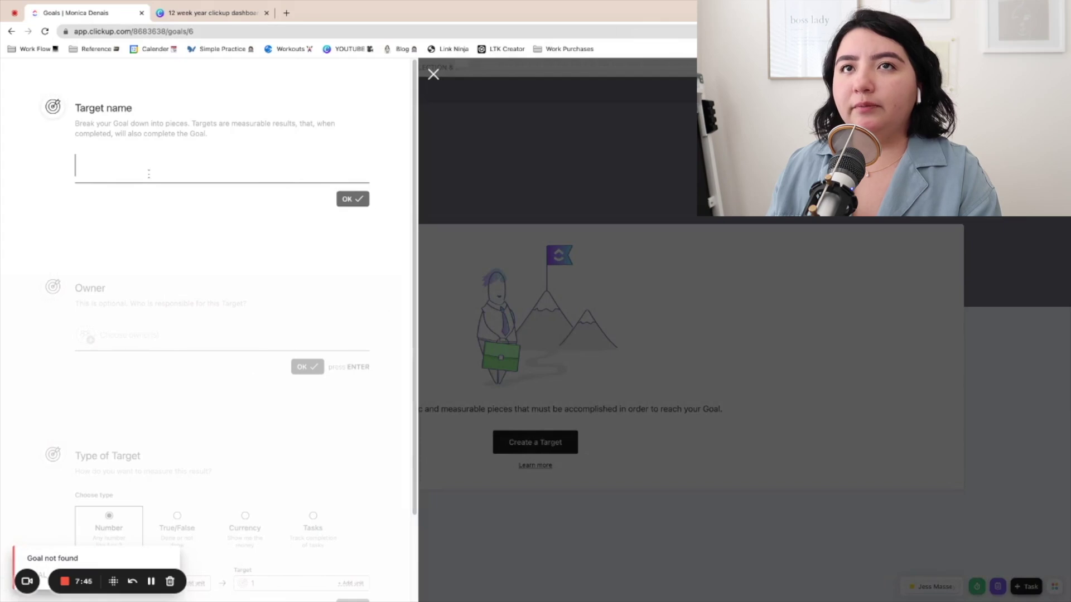
type("Read the b")
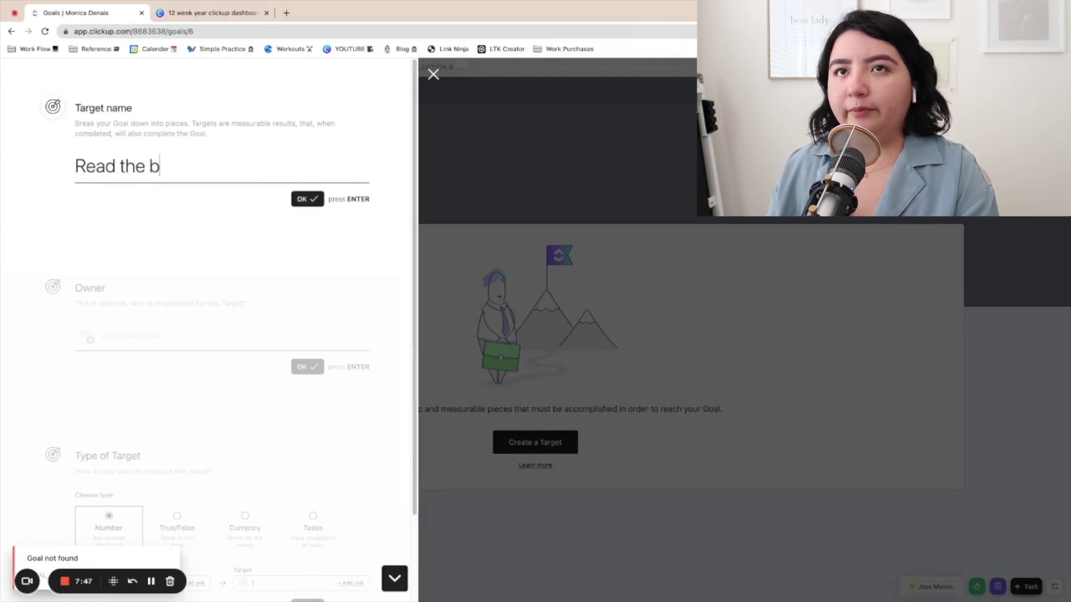
type("i")
key("BackSpace")
type("ook")
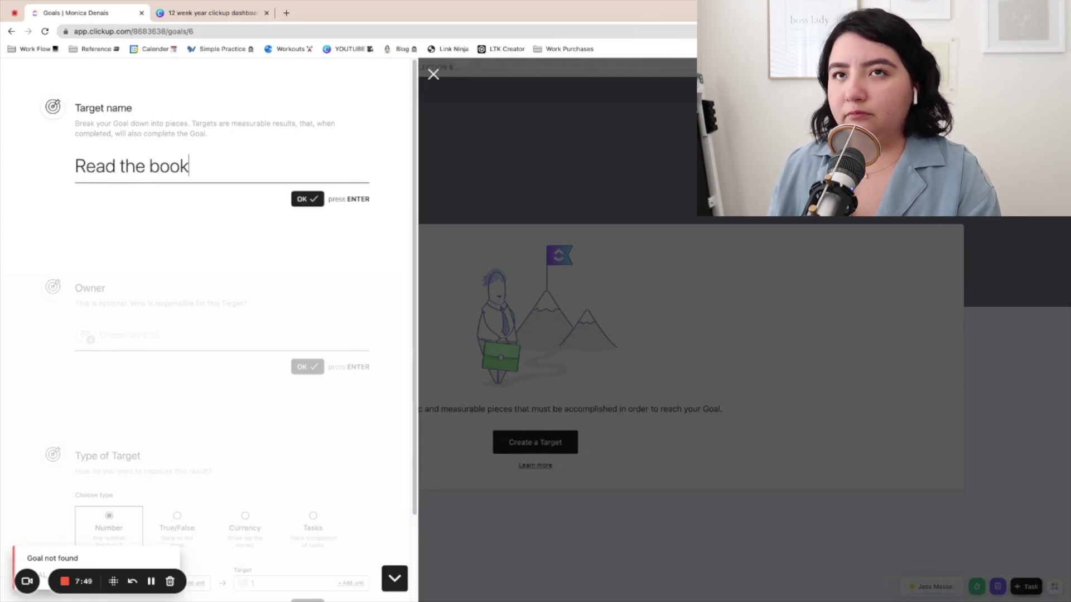
left_click(302, 198)
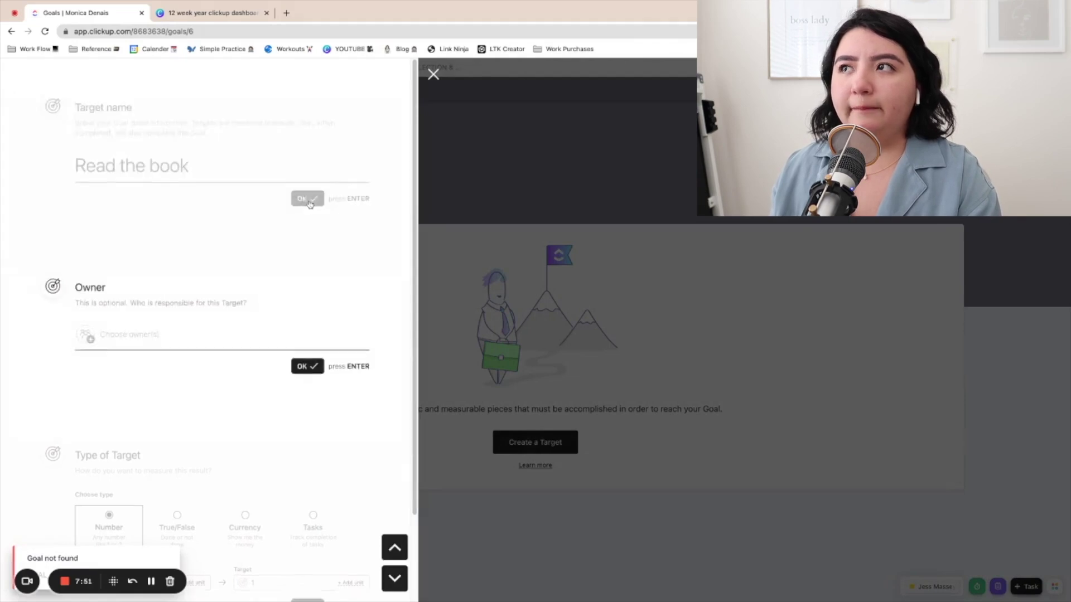
left_click(86, 234)
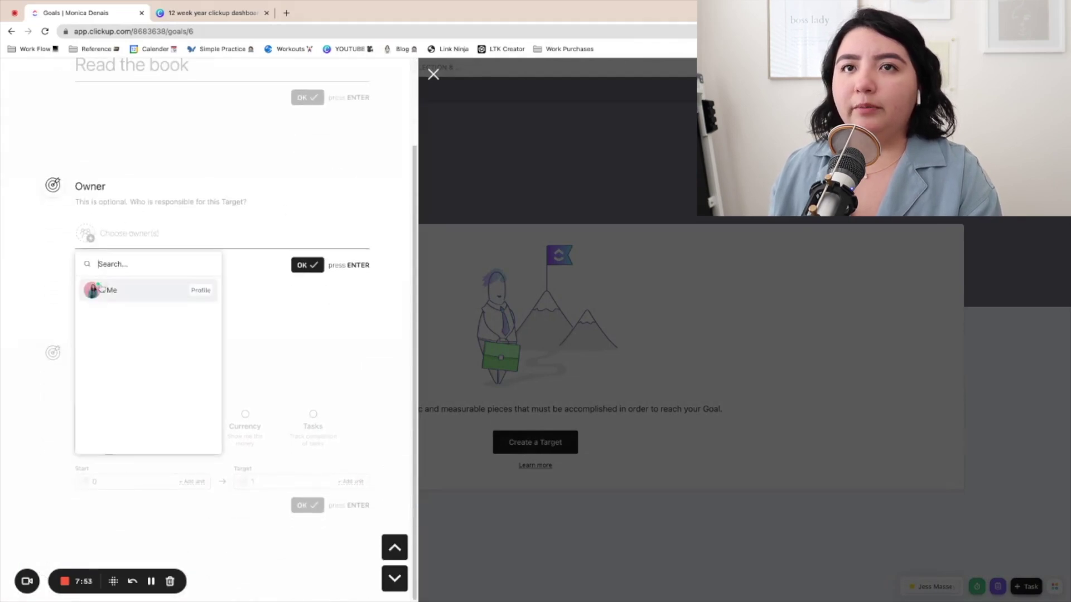
left_click(96, 290)
left_click(322, 272)
left_click(318, 271)
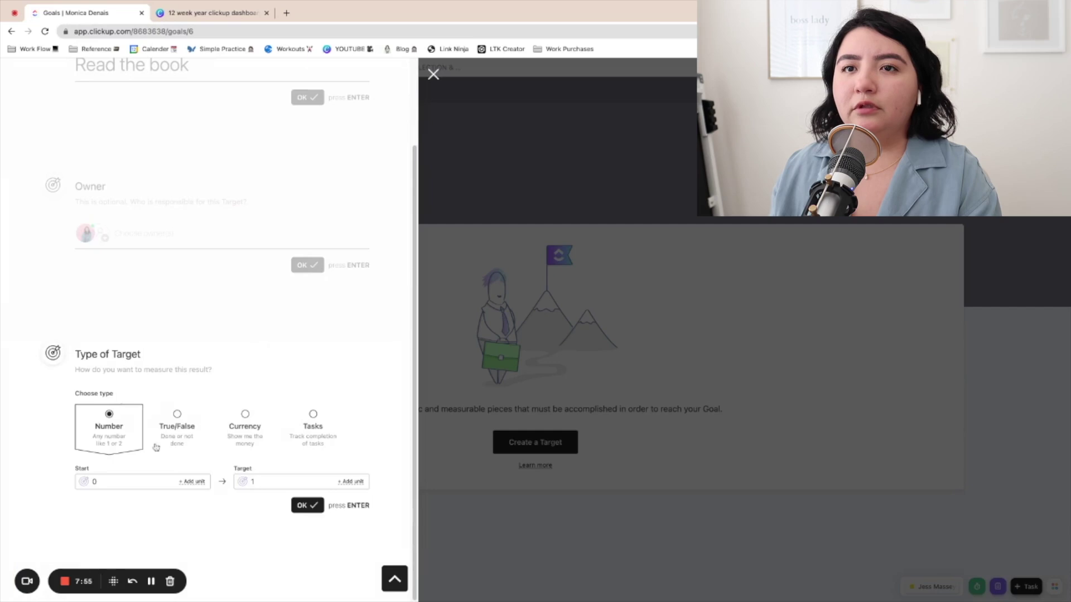
left_click(177, 420)
left_click(310, 481)
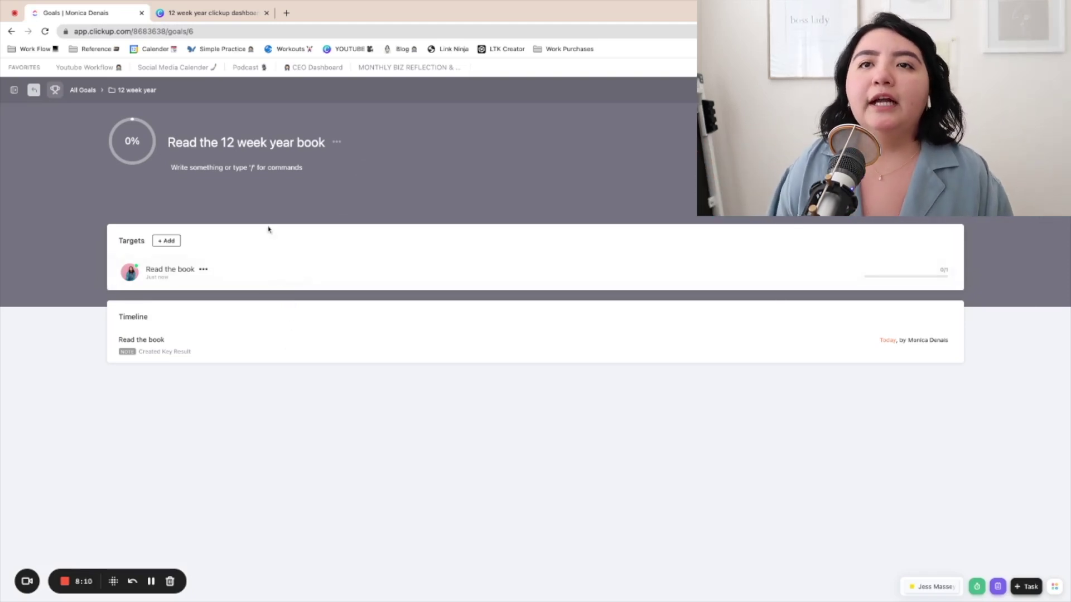
Mark the 'Read the book' target Finished, then go back to the 12 week year goals folder
left_click(179, 275)
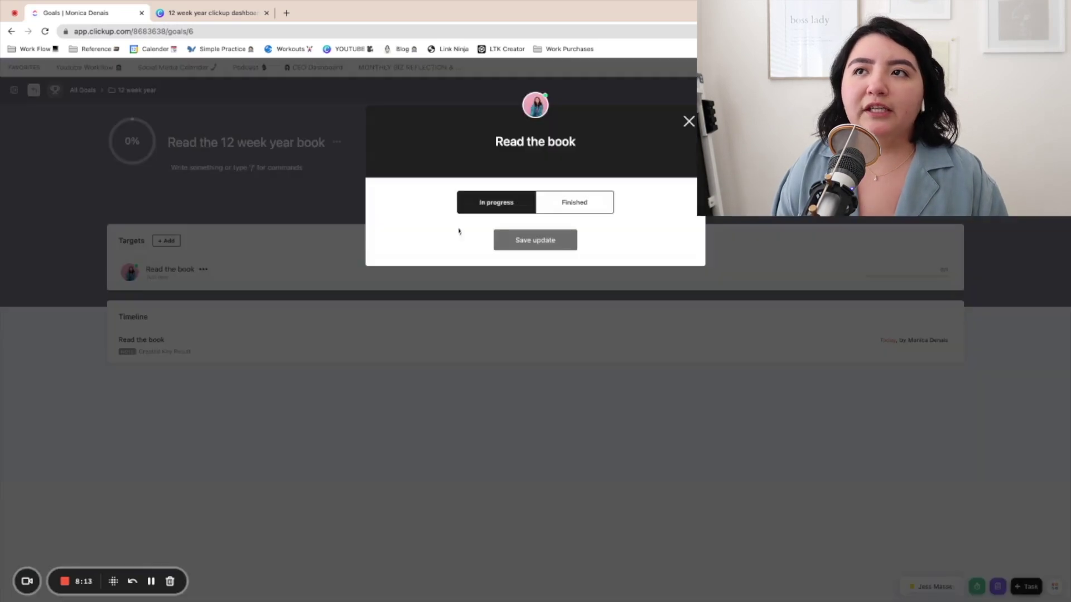
left_click(577, 203)
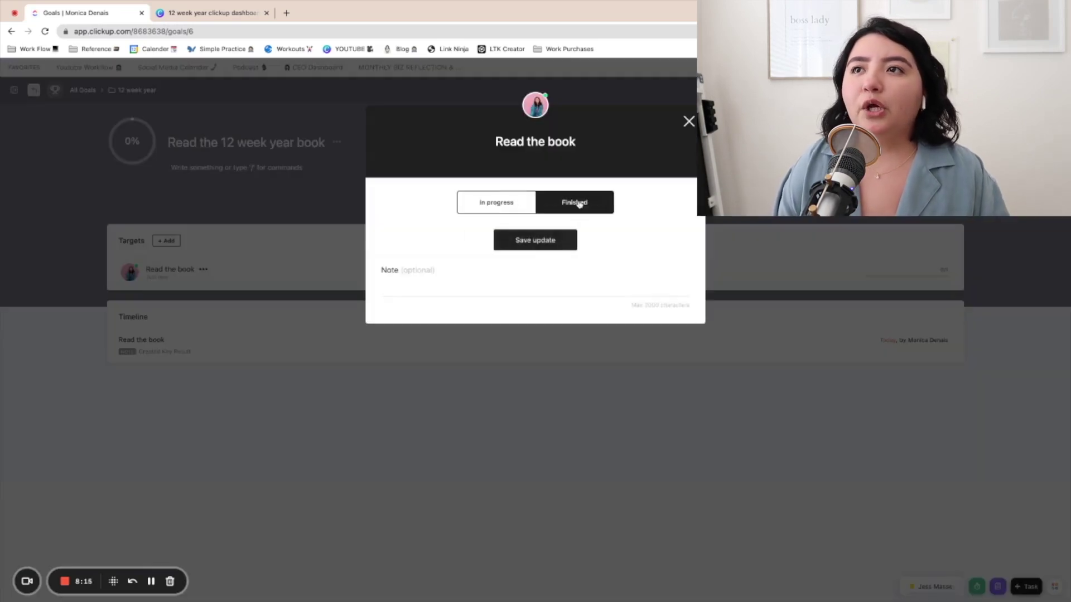
left_click(552, 241)
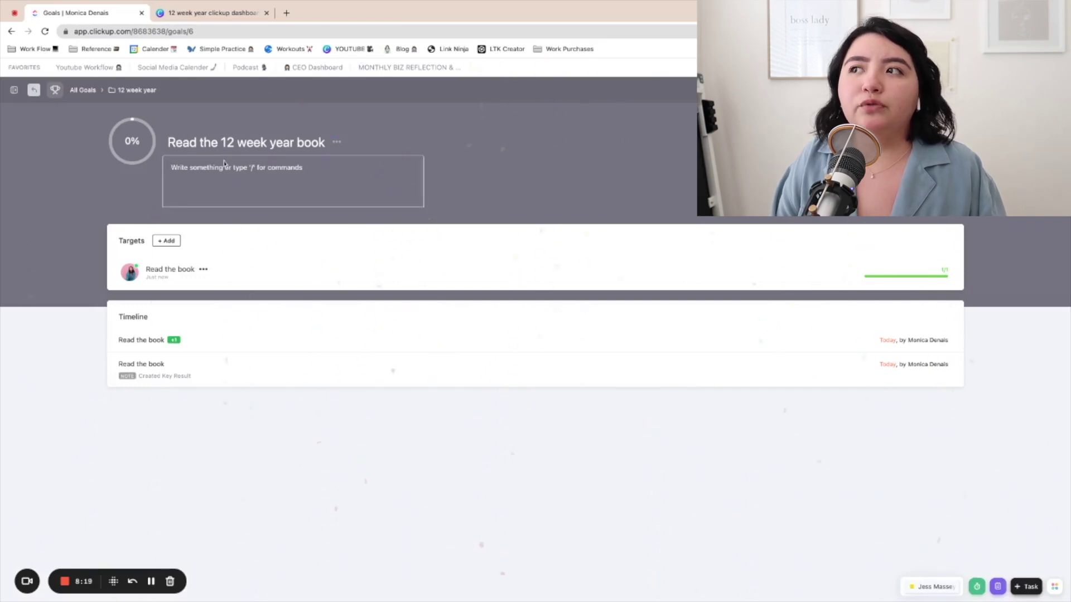
left_click(91, 91)
left_click(237, 156)
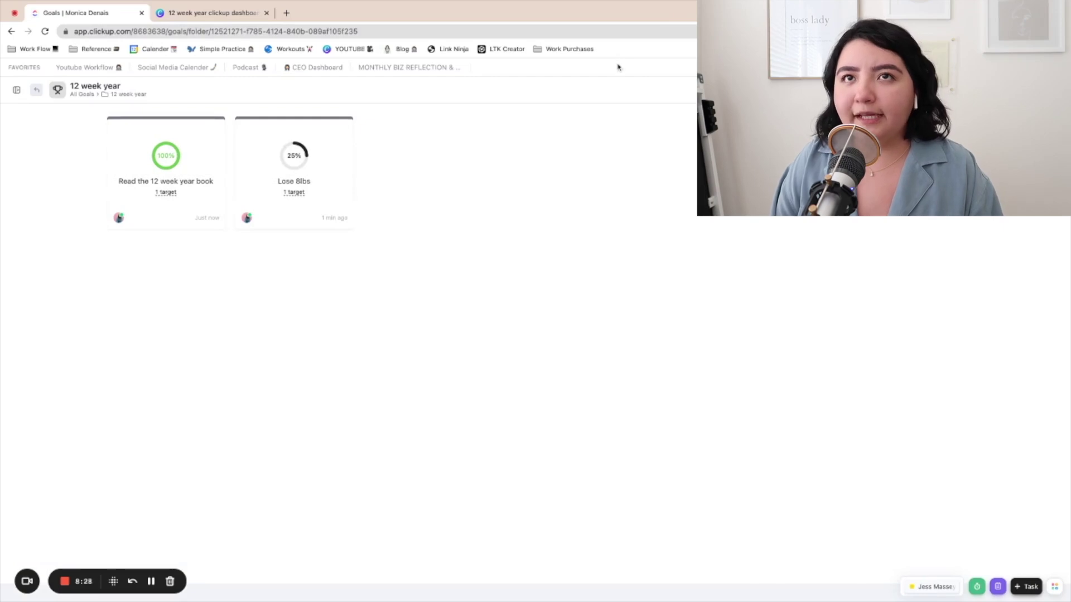
Open Dashboard1 from the sidebar and rename it 'Dashboard 12 Week year tutorial'
left_click(17, 90)
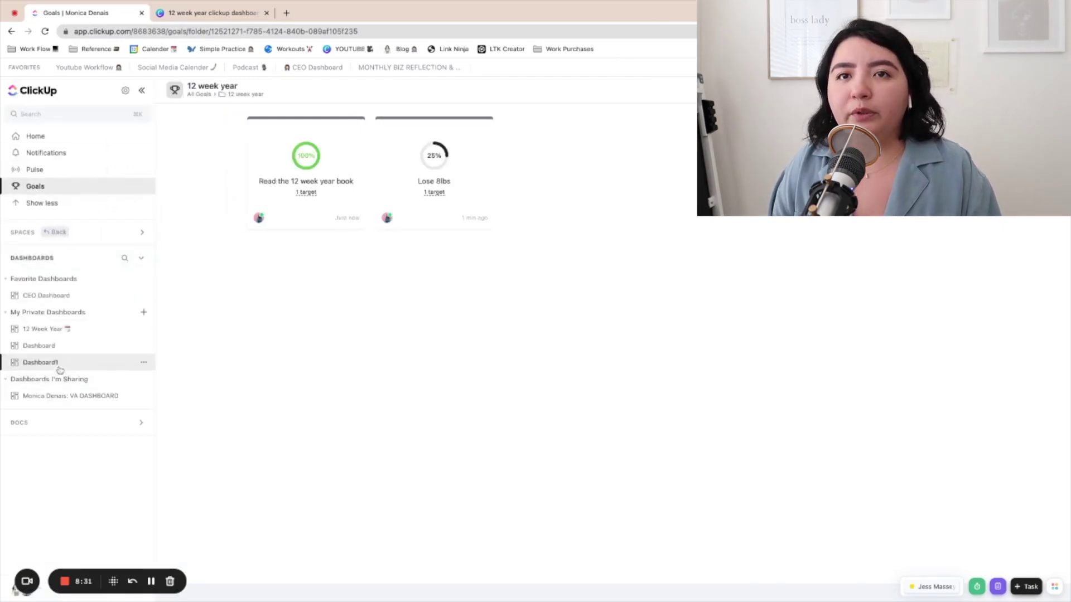
left_click(57, 363)
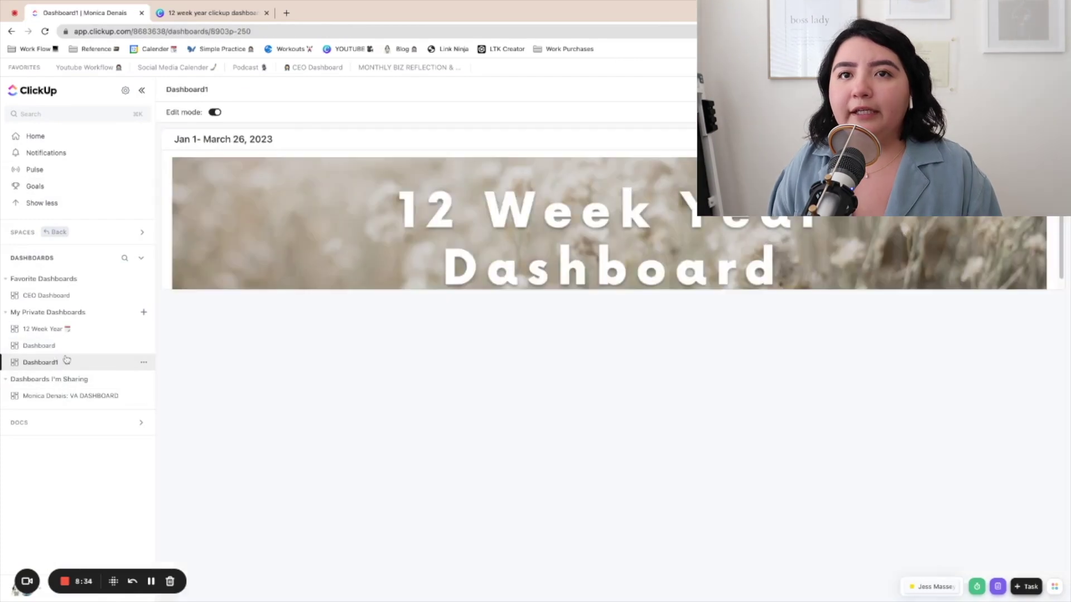
left_click(143, 362)
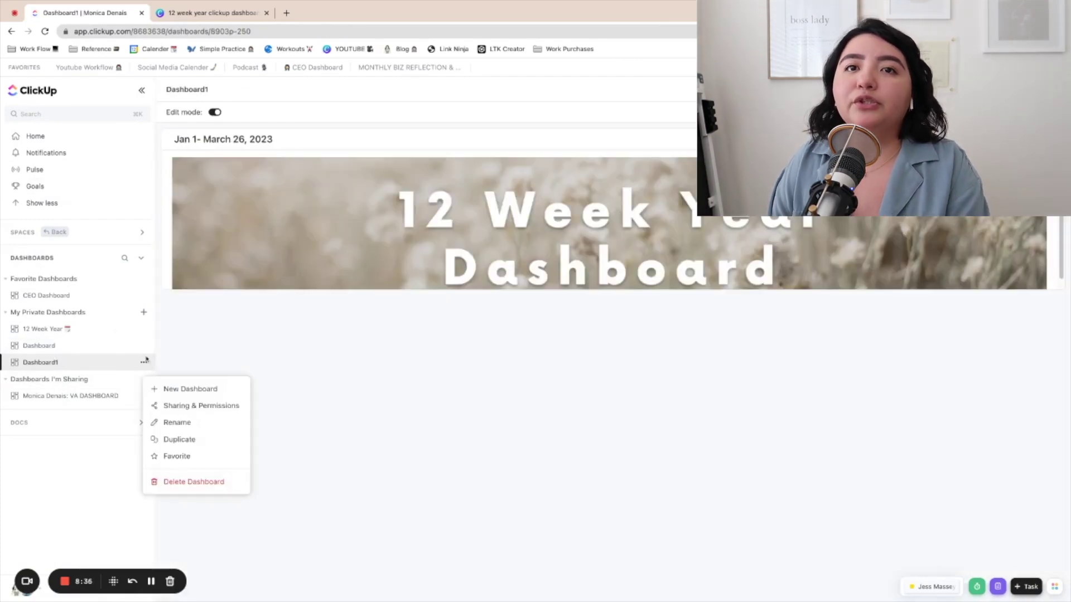
left_click(156, 423)
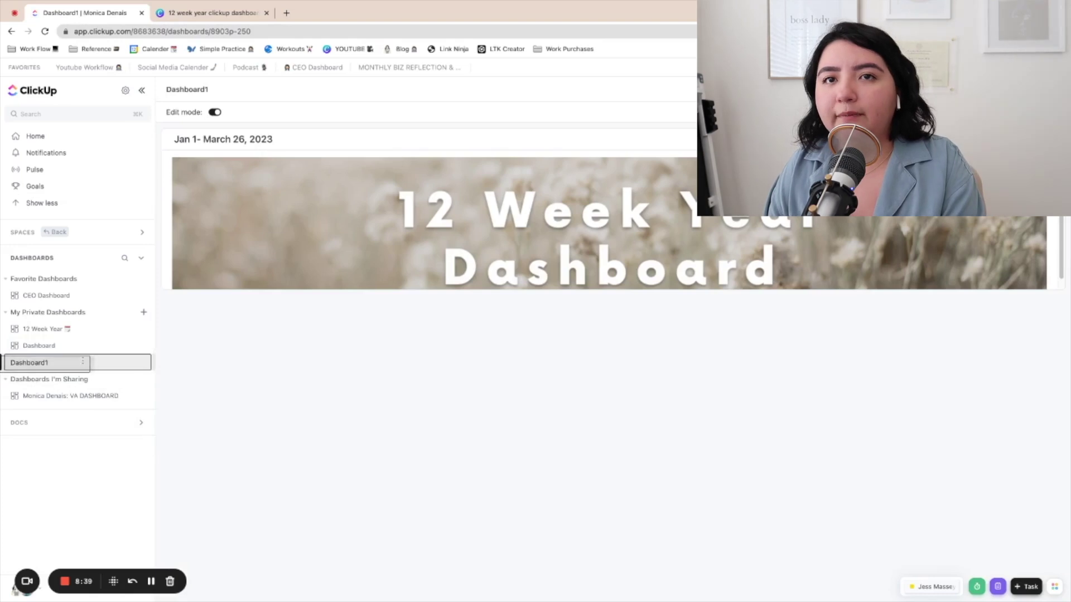
key("Return")
left_click(141, 363)
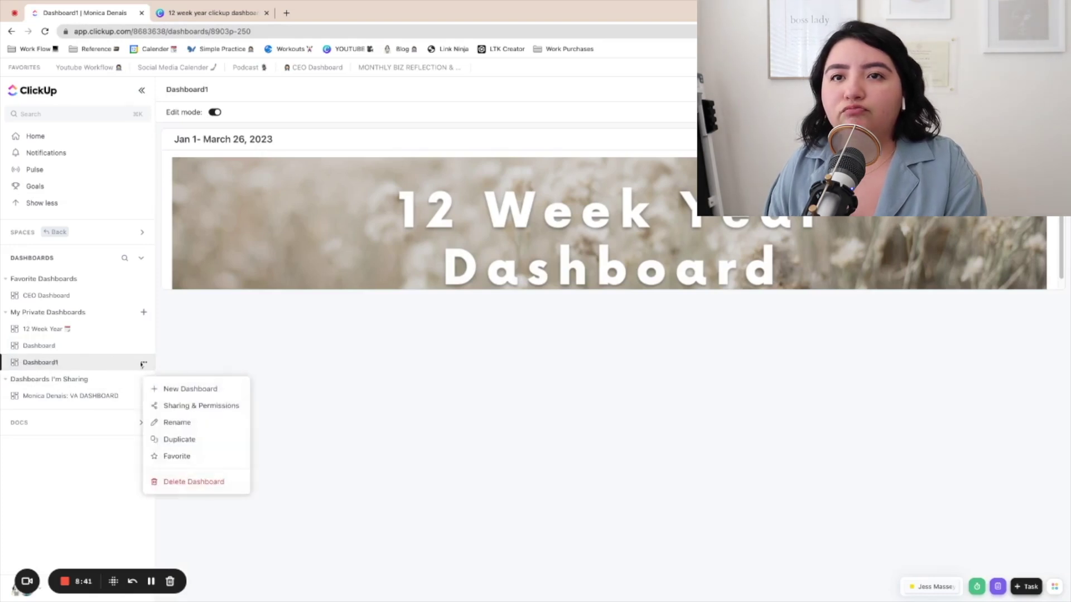
left_click(158, 422)
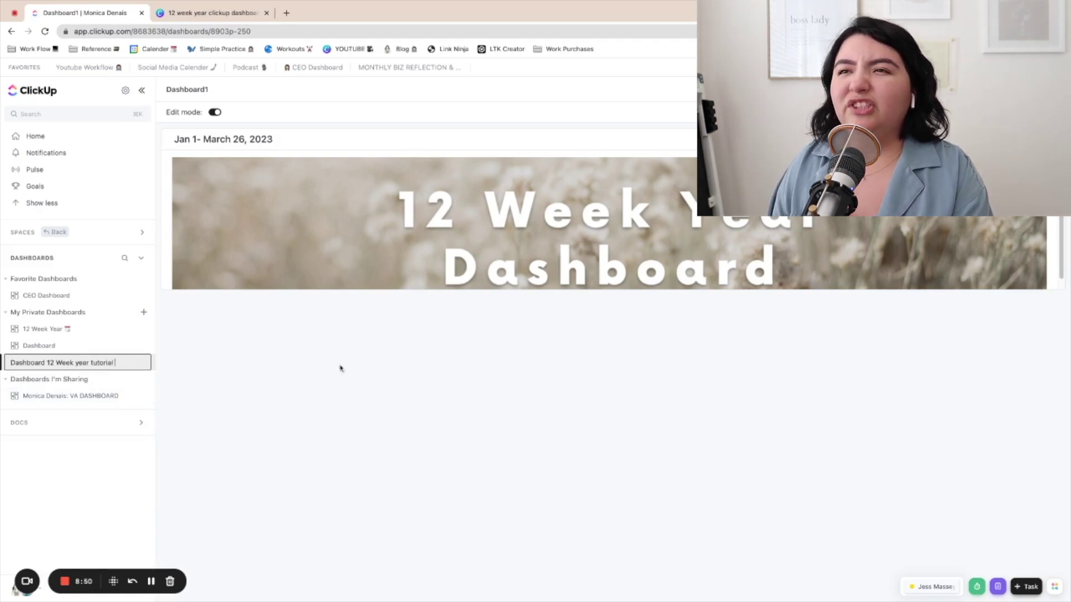
key("Return")
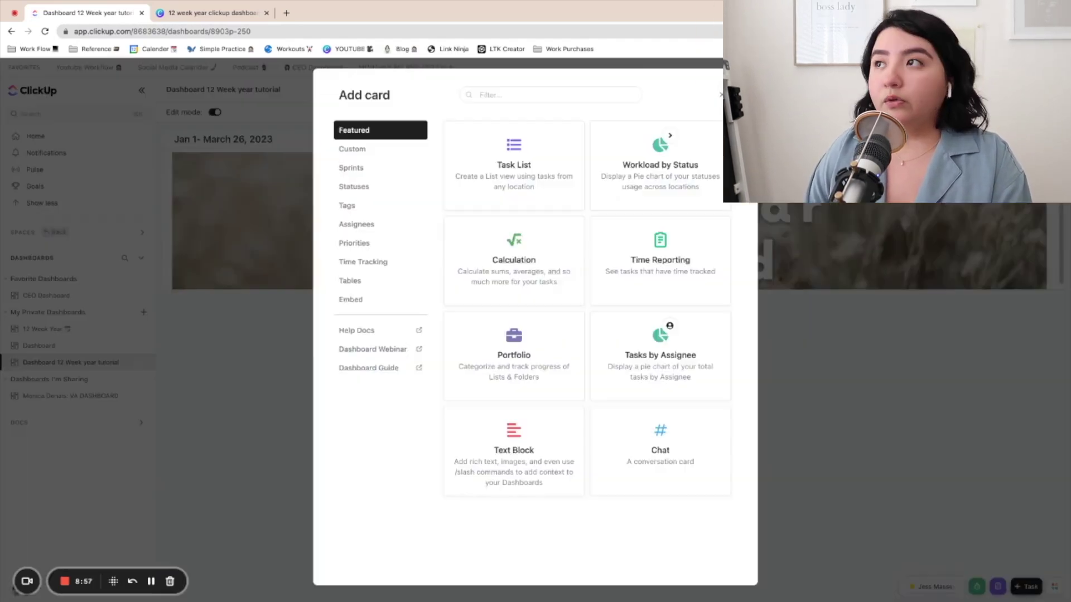
Add a Goals card for the 12 week year folder showing completed and own goals, sorted by progress
type("goals")
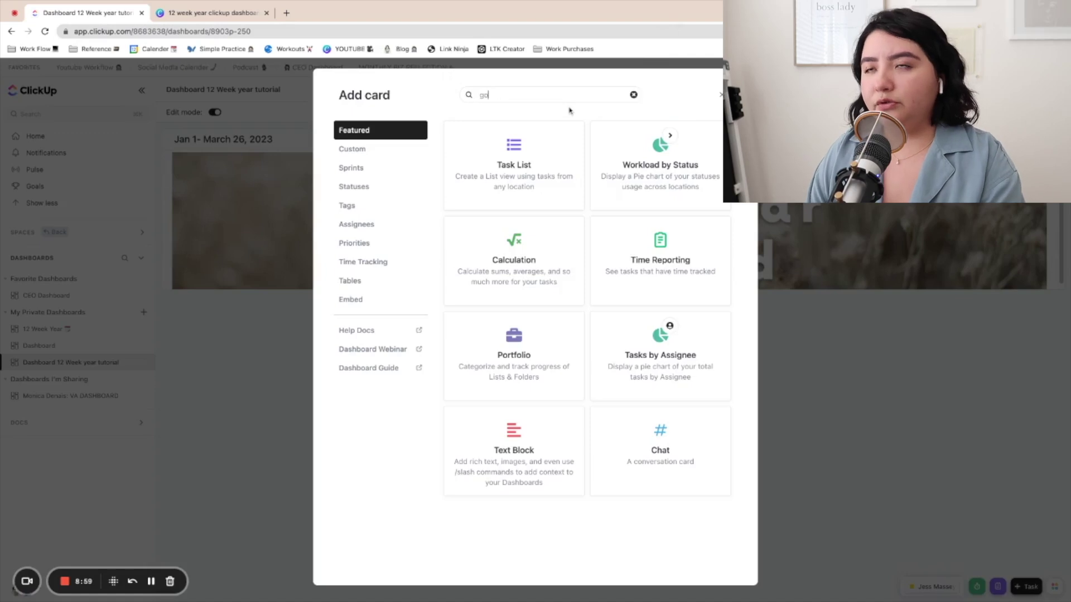
left_click(478, 155)
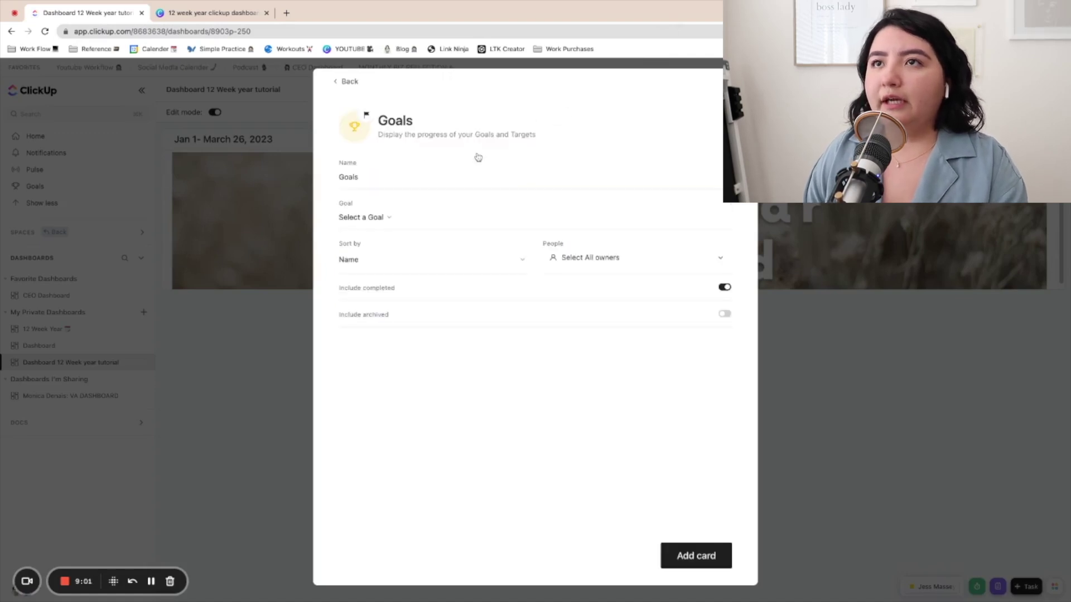
left_click(386, 221)
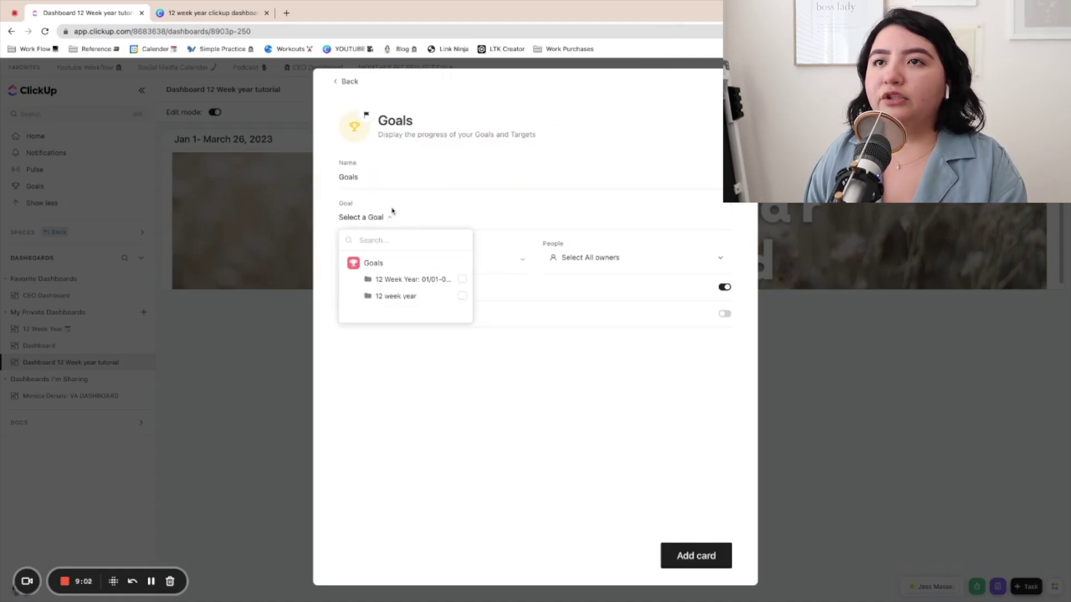
left_click(462, 297)
left_click(537, 370)
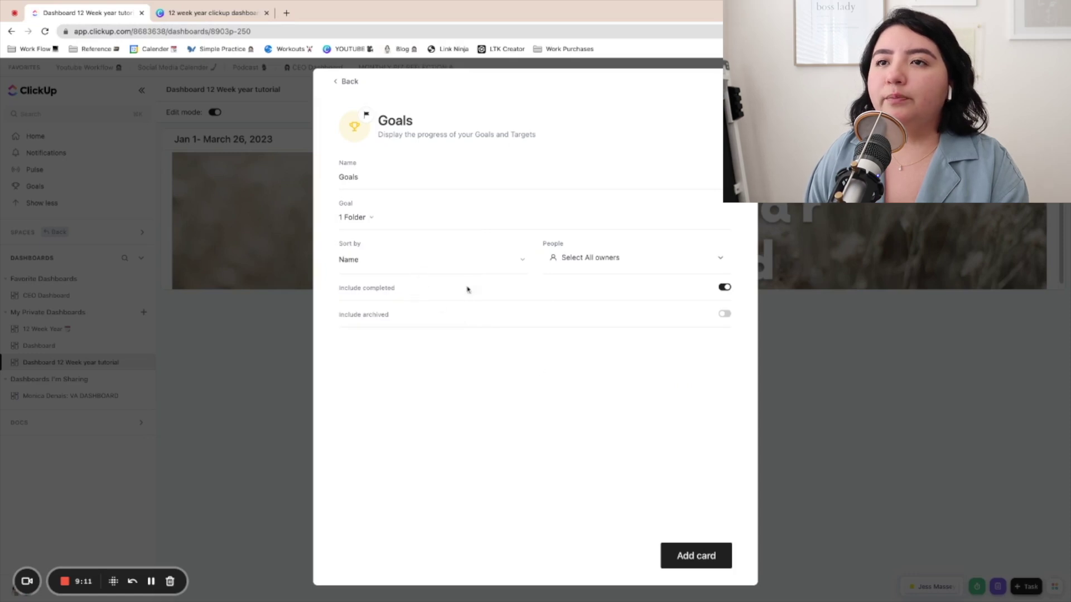
left_click(725, 288)
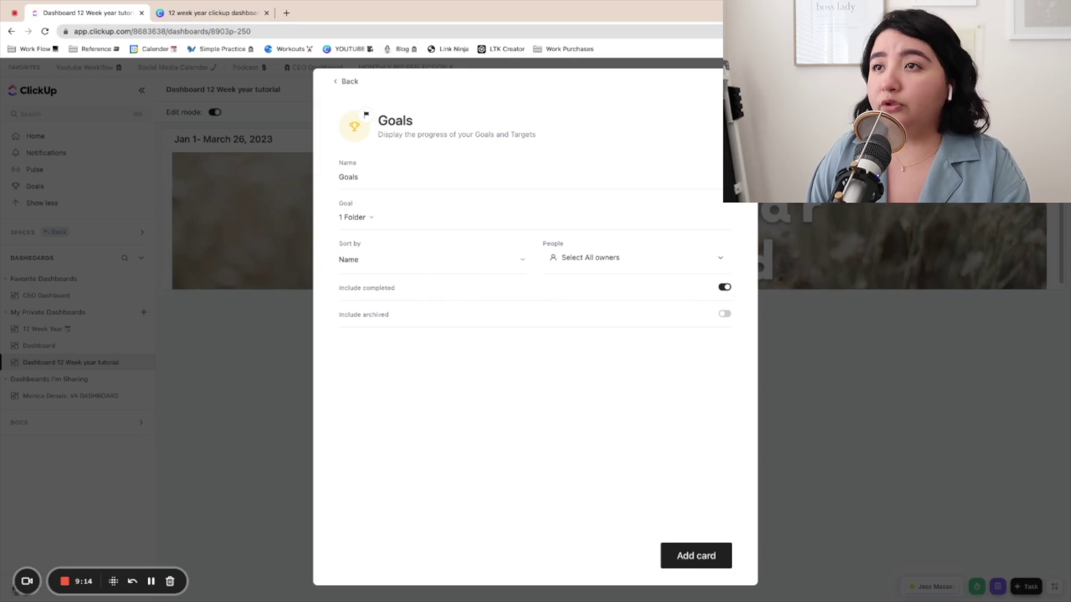
left_click(587, 259)
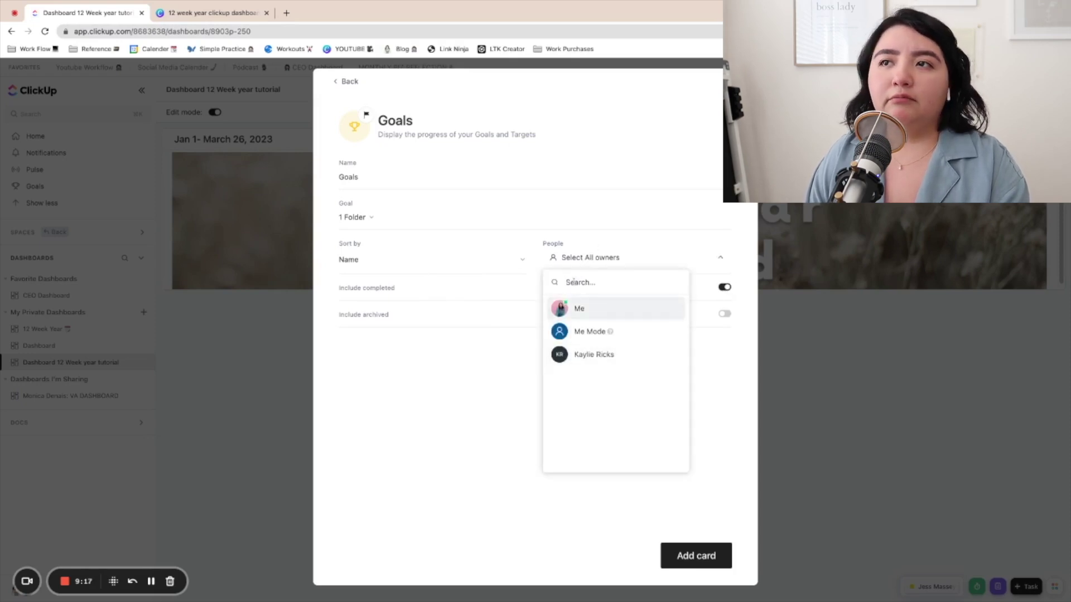
left_click(578, 304)
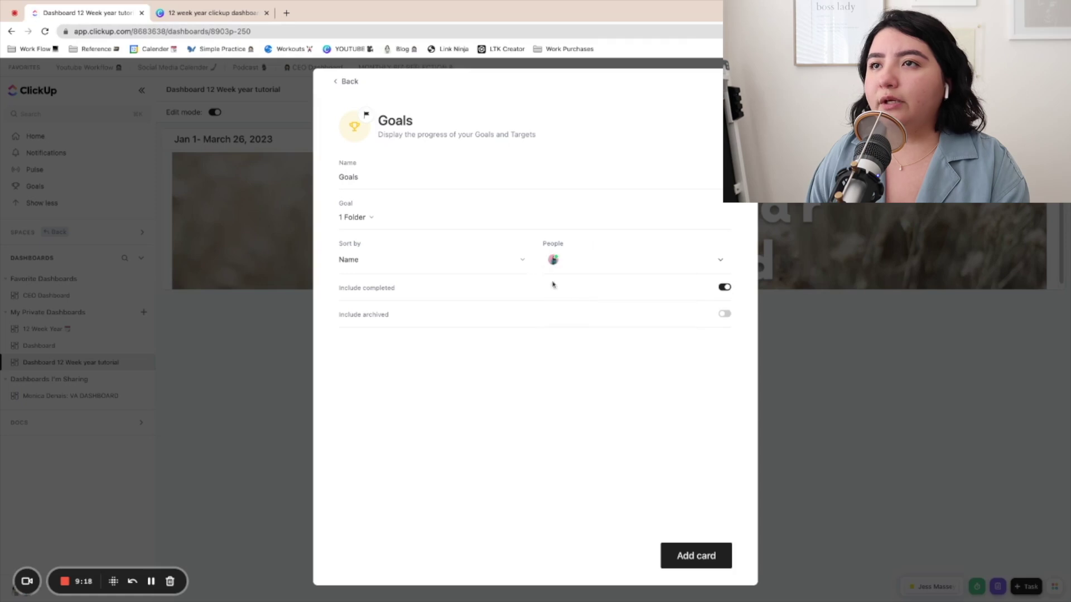
left_click(522, 260)
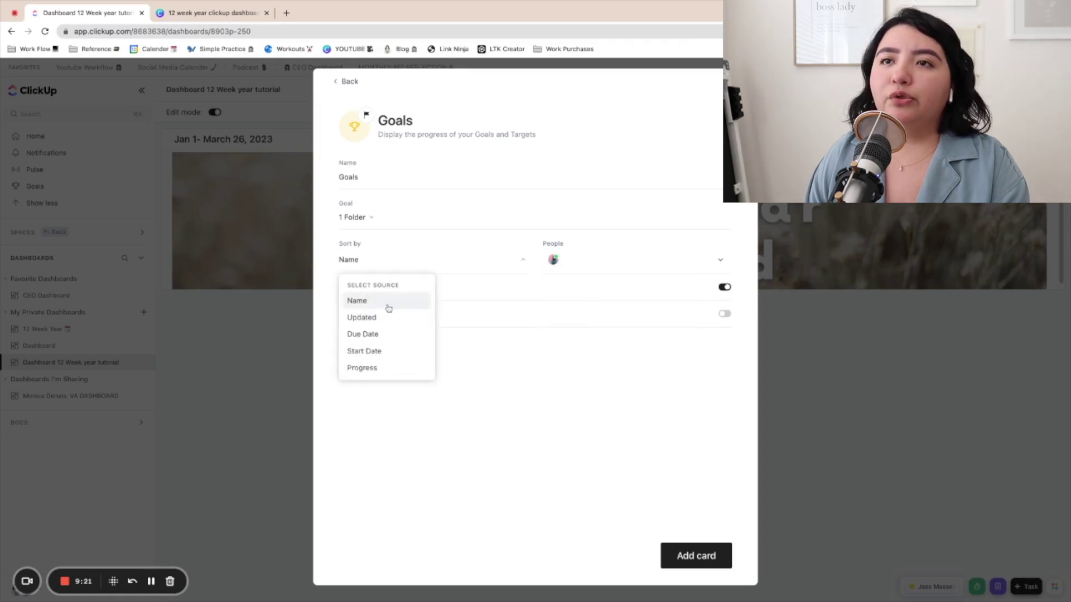
left_click(369, 370)
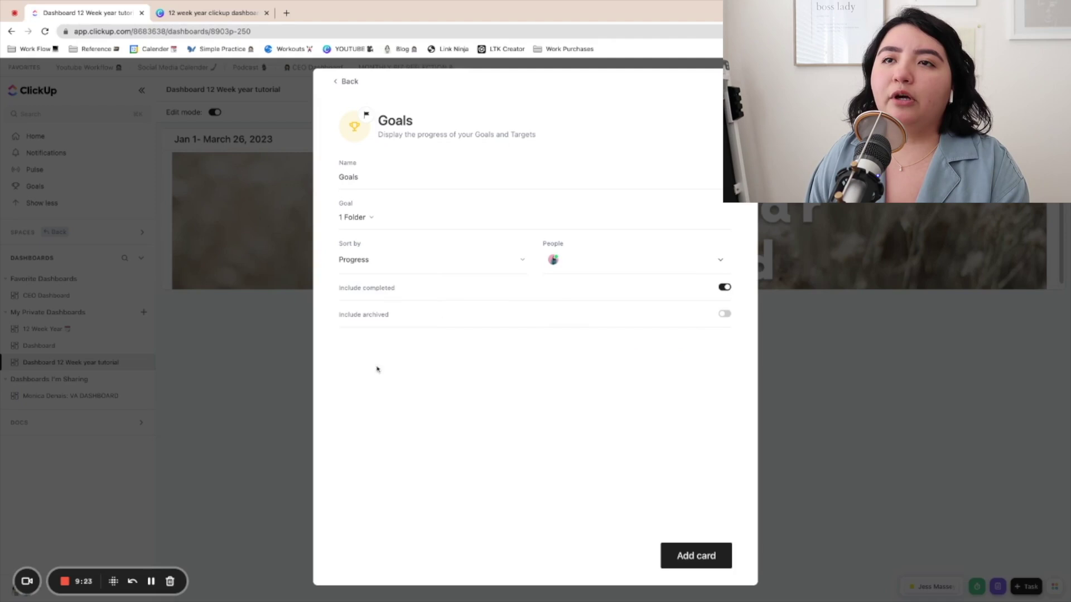
left_click(673, 560)
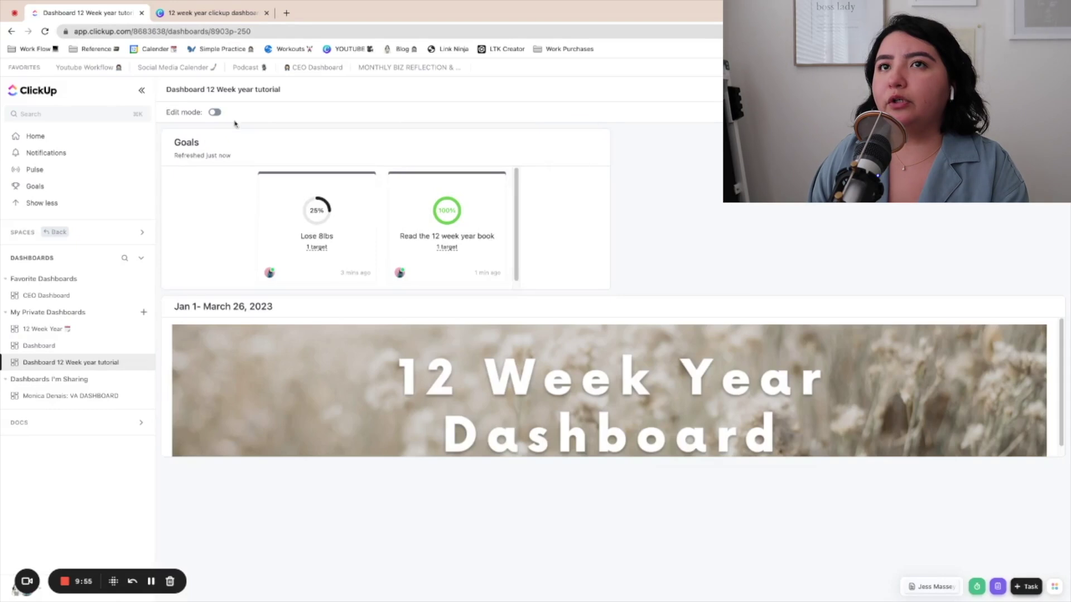
Turn on Edit mode and move the Goals card directly below the 12 Week Year banner
left_click(215, 112)
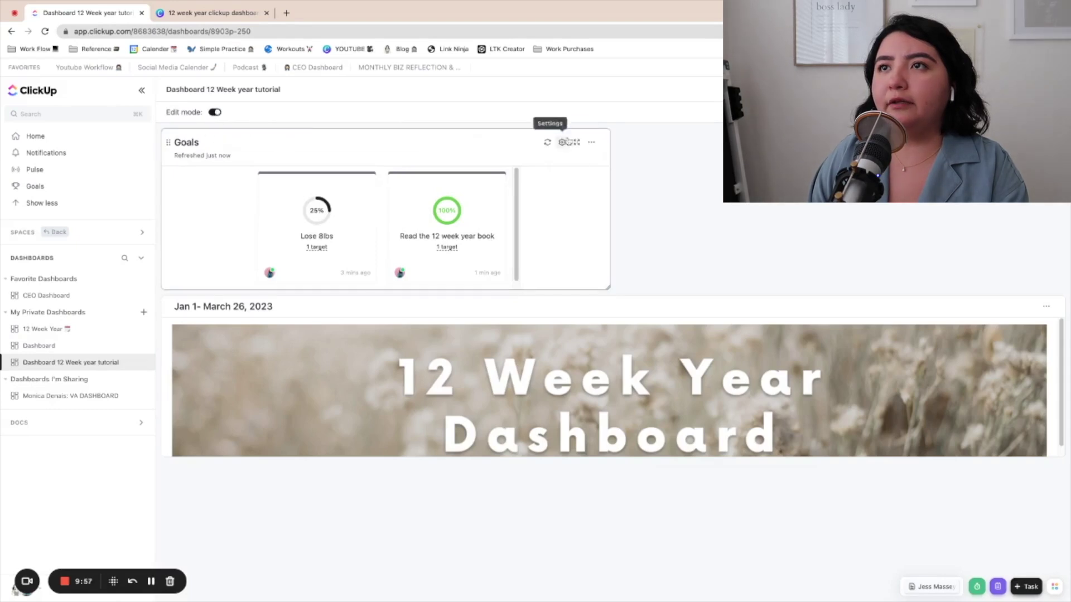
left_click_drag(489, 157, 485, 415)
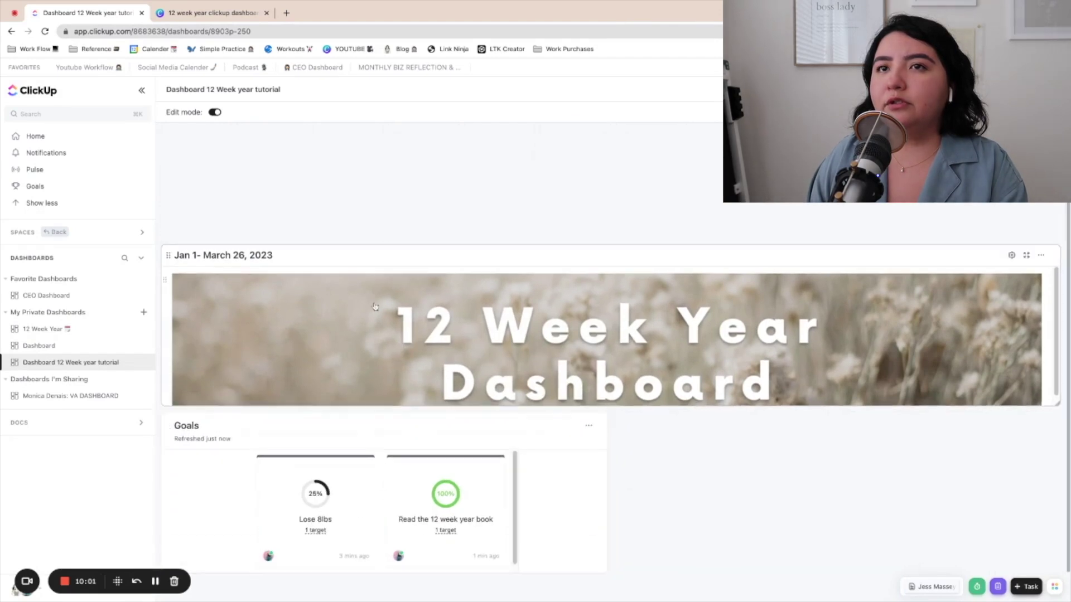
left_click_drag(168, 255, 168, 168)
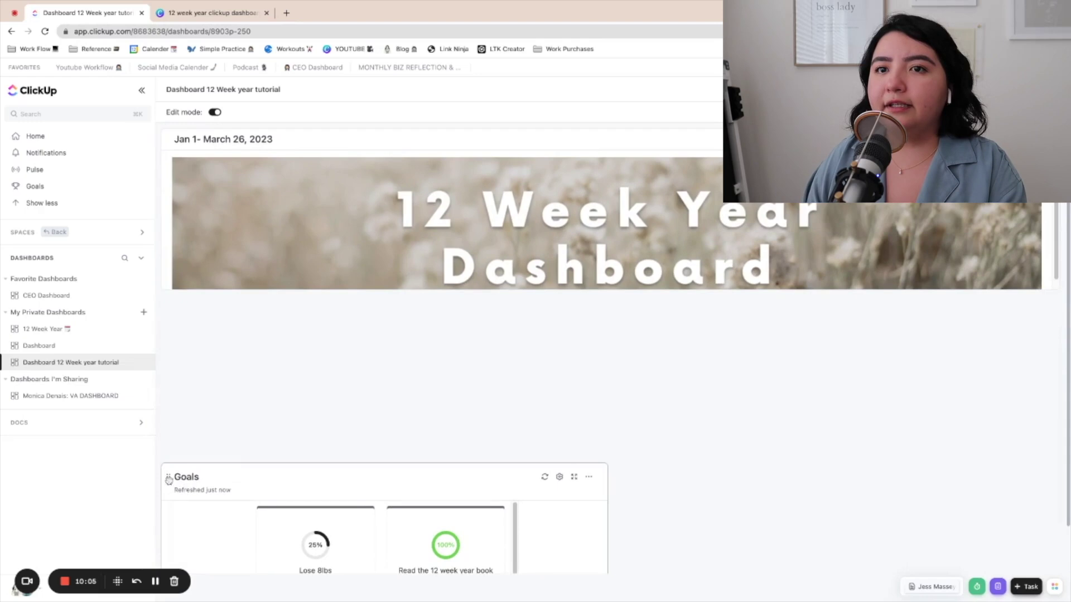
left_click_drag(167, 477, 167, 480)
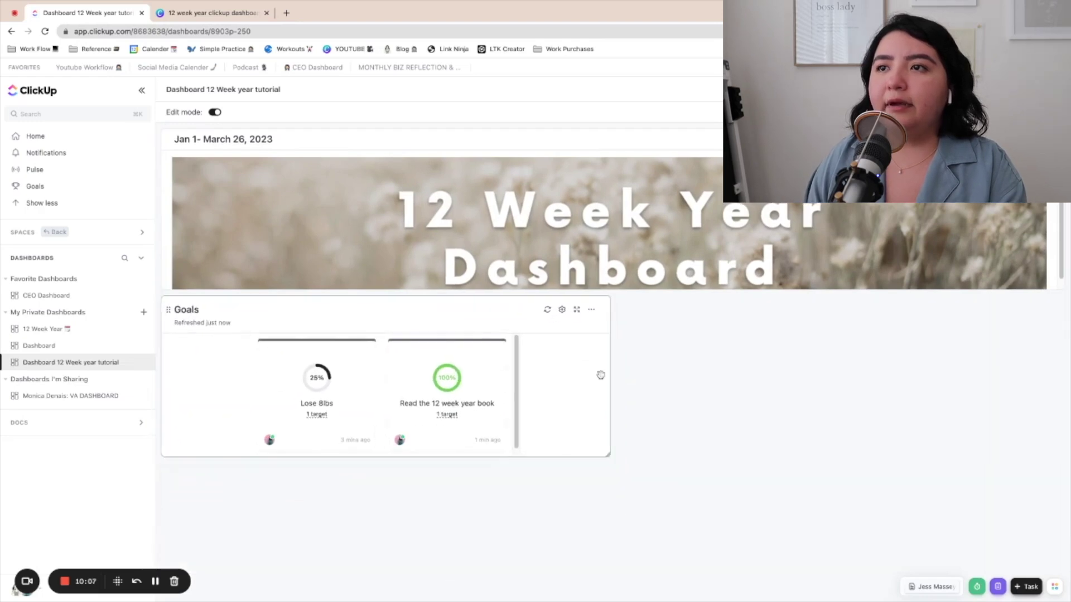
Narrow the Goals card to about half width and adjust its height to fit its goals
left_click_drag(609, 370, 699, 370)
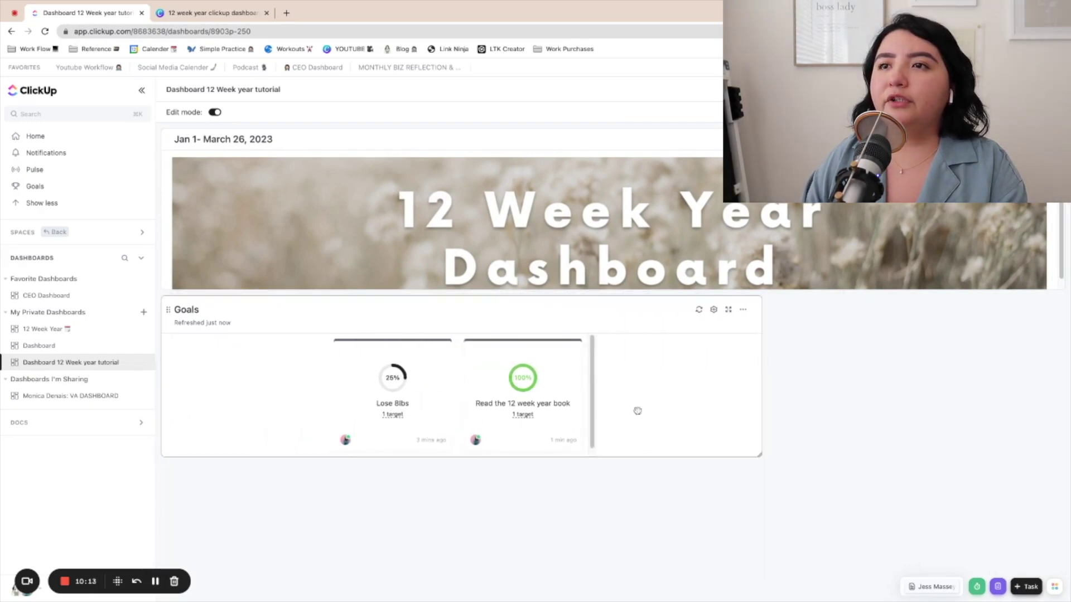
left_click_drag(762, 352, 611, 354)
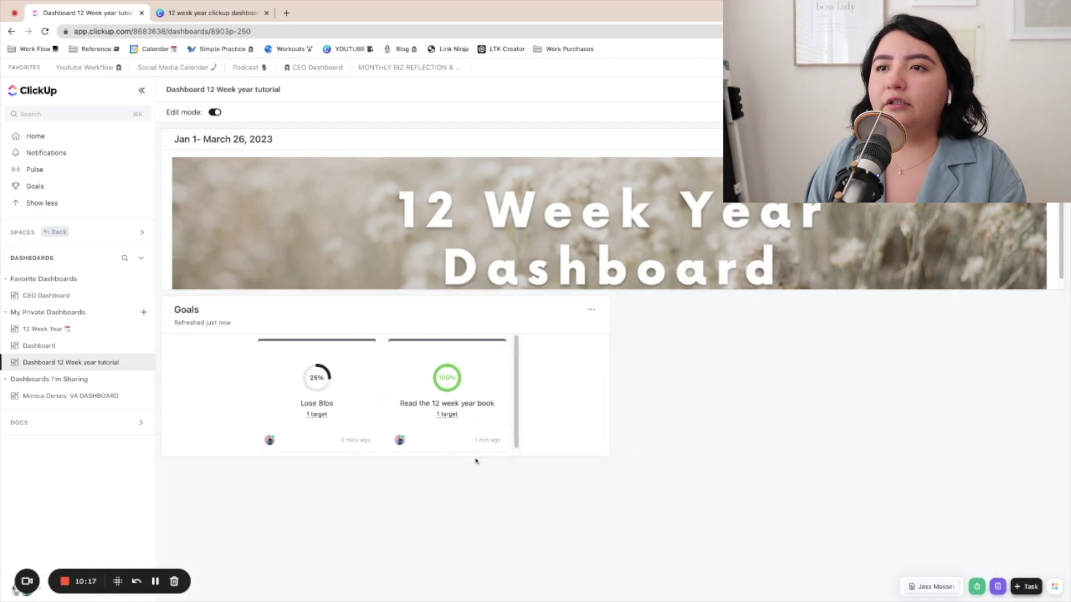
left_click_drag(474, 456, 474, 455)
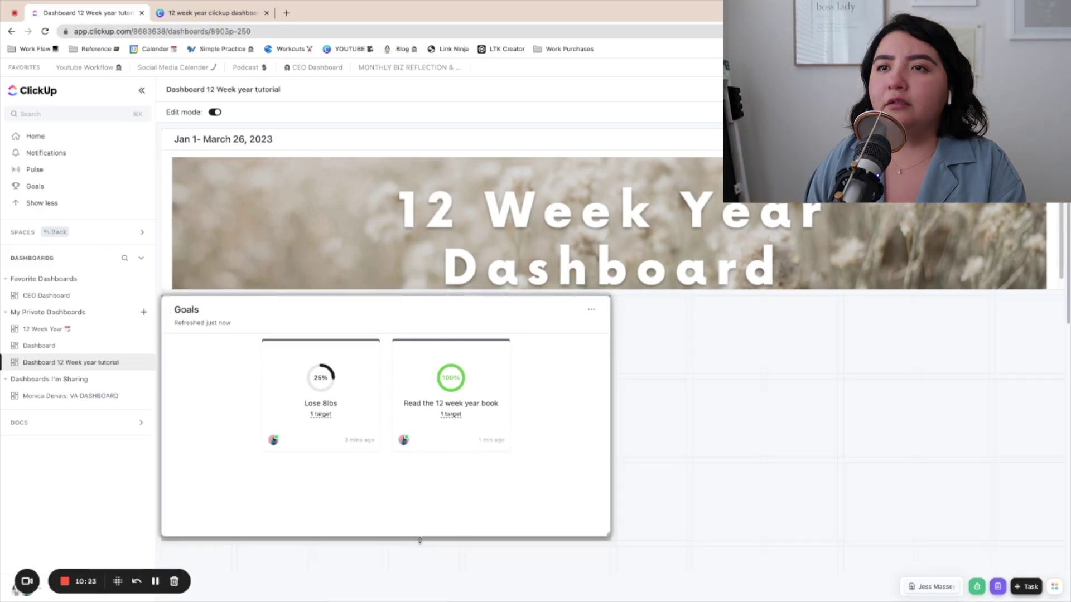
left_click(438, 407)
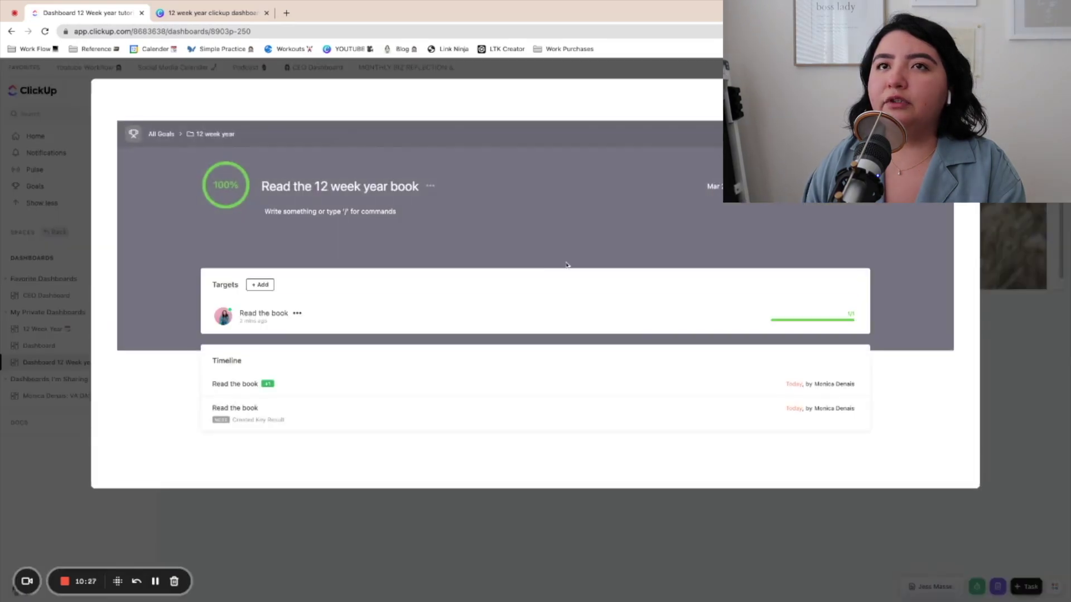
key("Escape")
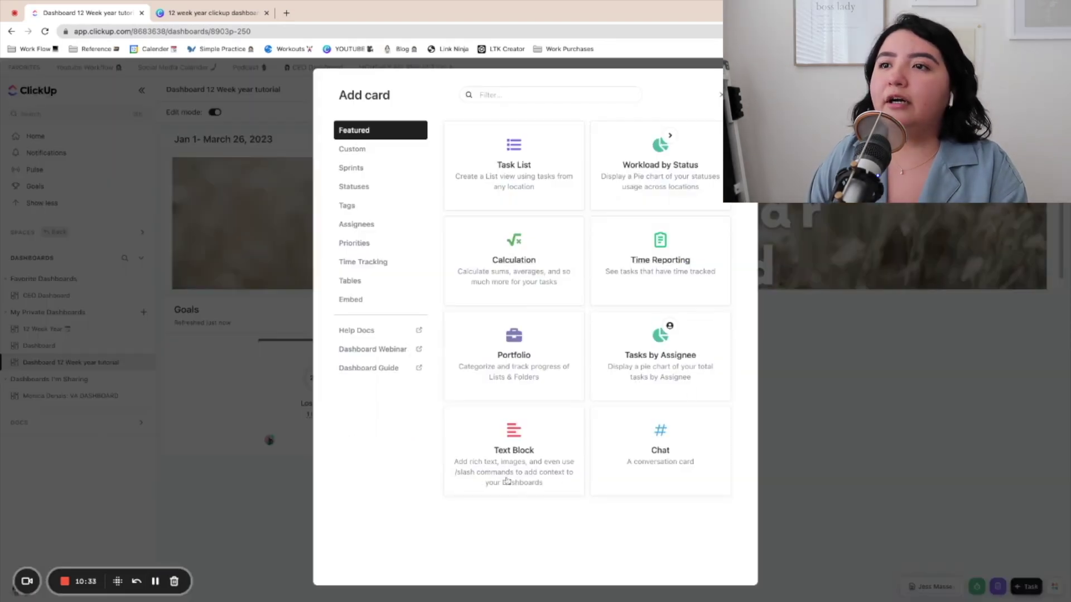
Add a text block card named Reference that mentions the '12 Week Year: Jan 1-March 26th' doc
left_click(499, 476)
left_click(398, 176)
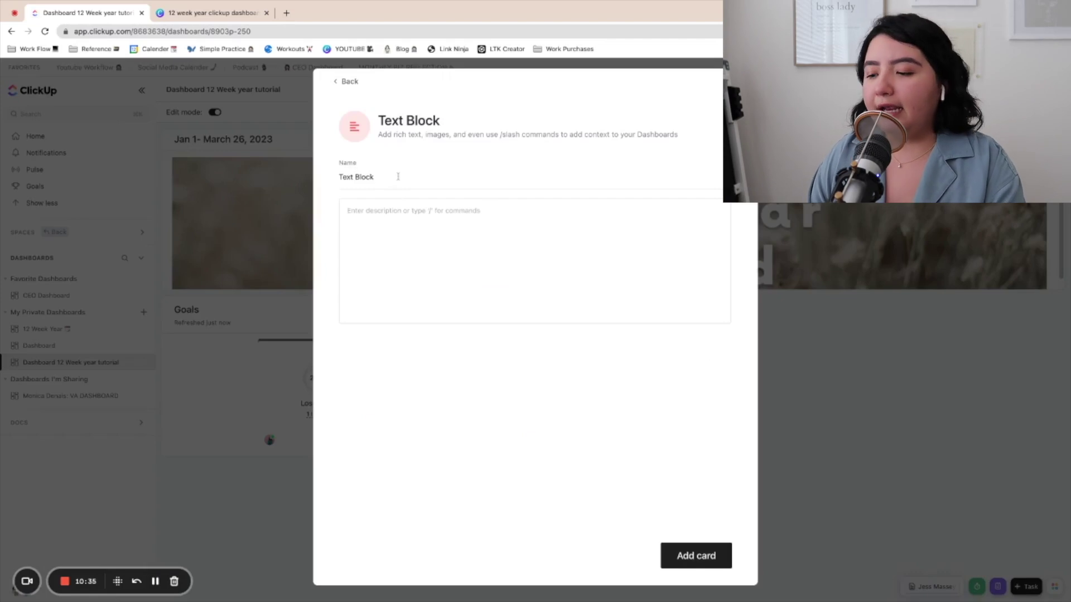
key("BackSpace")
key("BackSpace")
key("BackSpace")
key("BackSpace")
key("BackSpace")
key("BackSpace")
key("BackSpace")
key("BackSpace")
key("BackSpace")
type("Reference 📙")
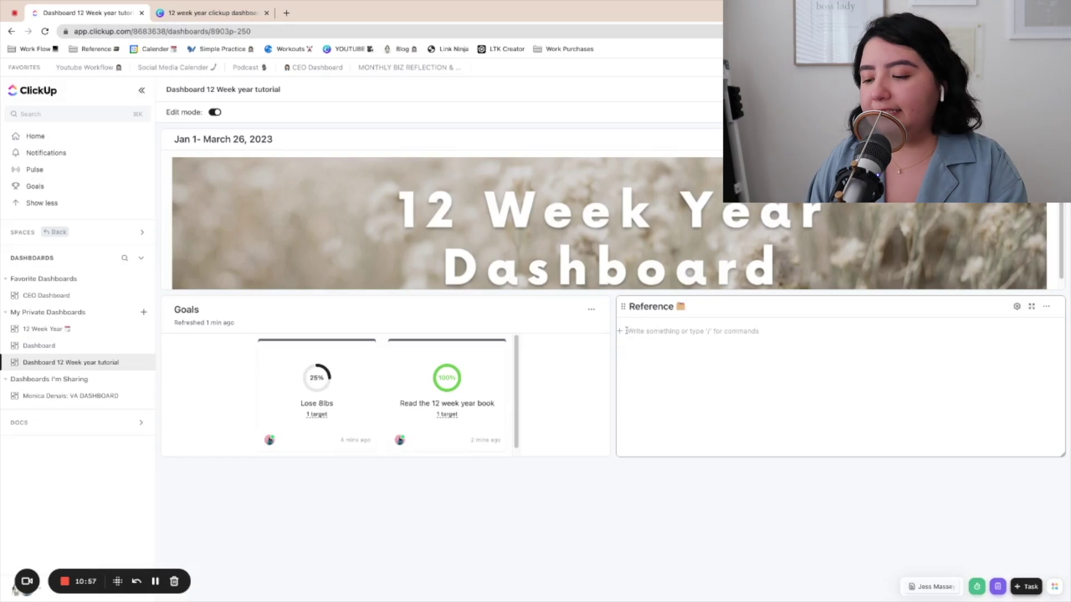
type("/doc")
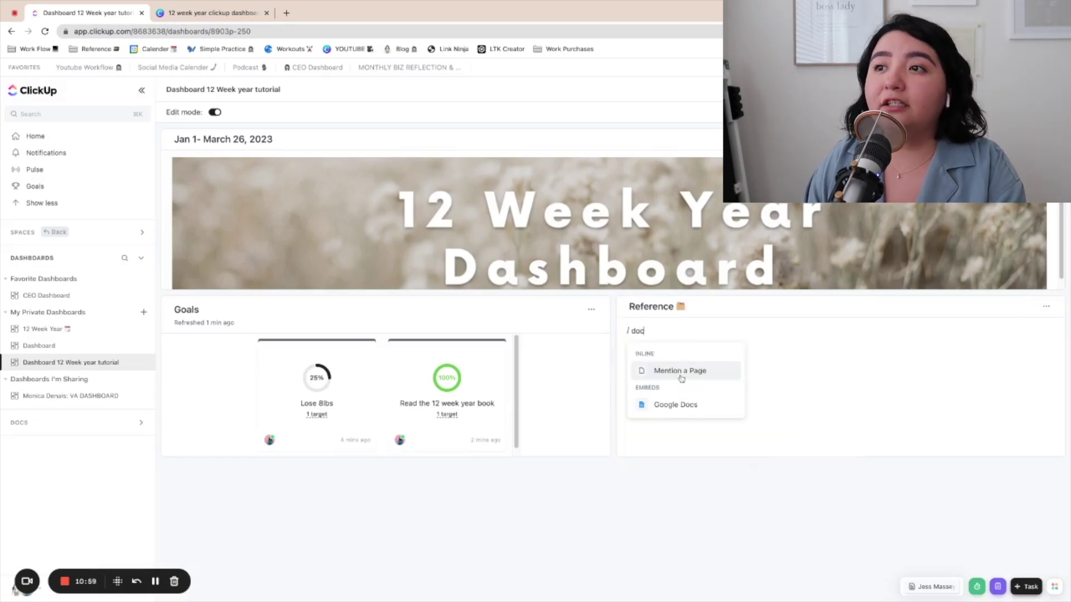
left_click(680, 374)
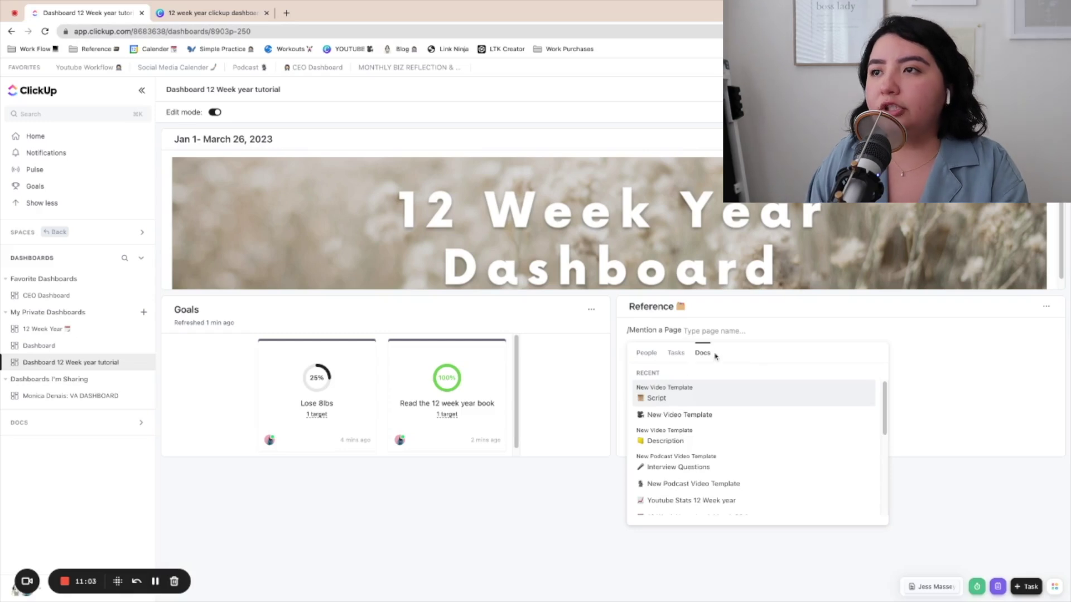
type("12")
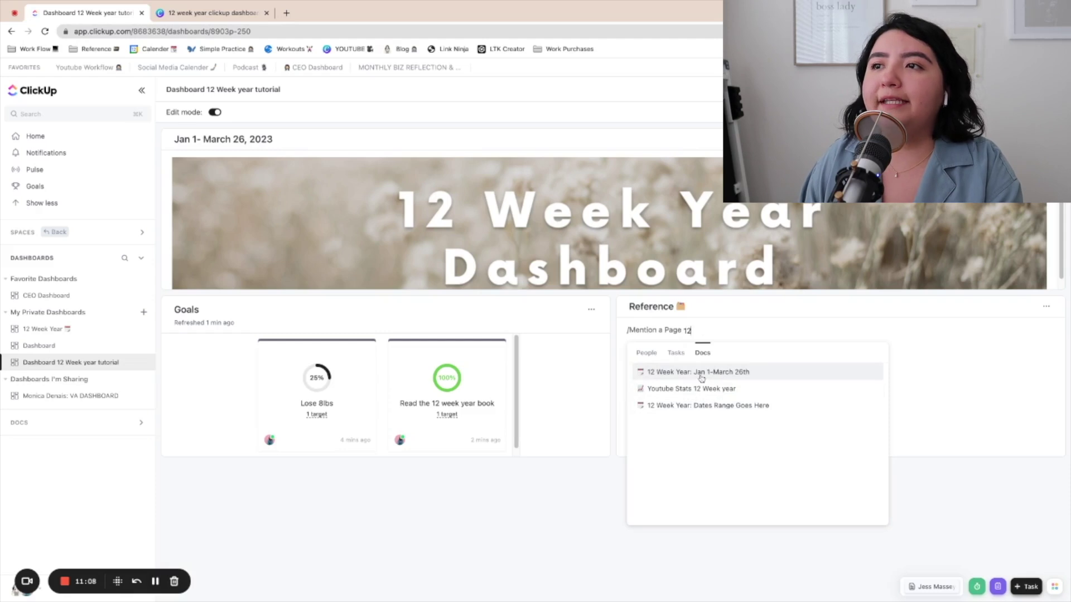
left_click(701, 378)
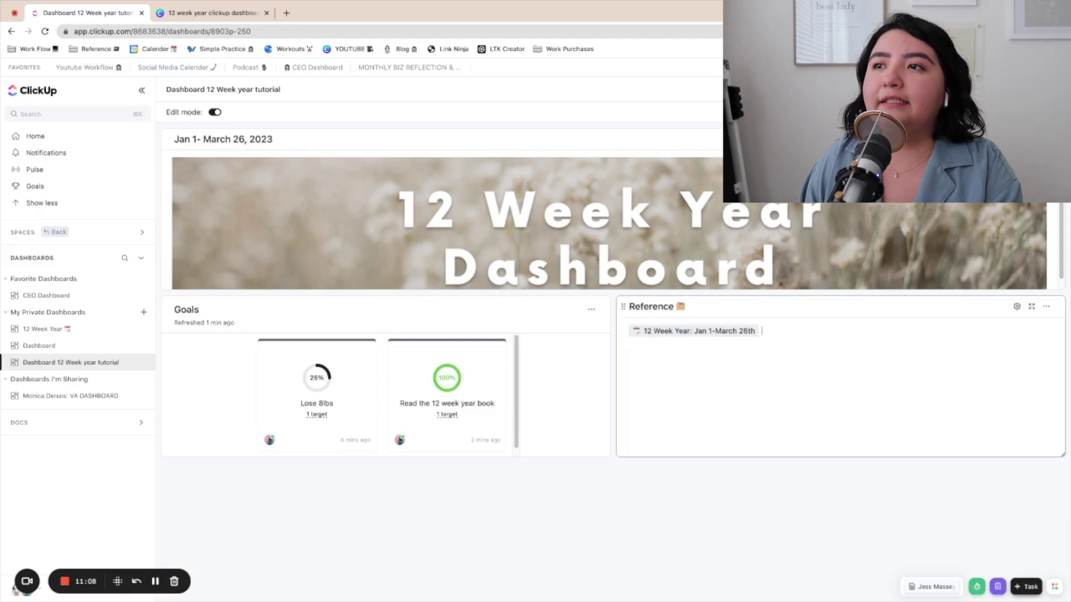
left_click(652, 335)
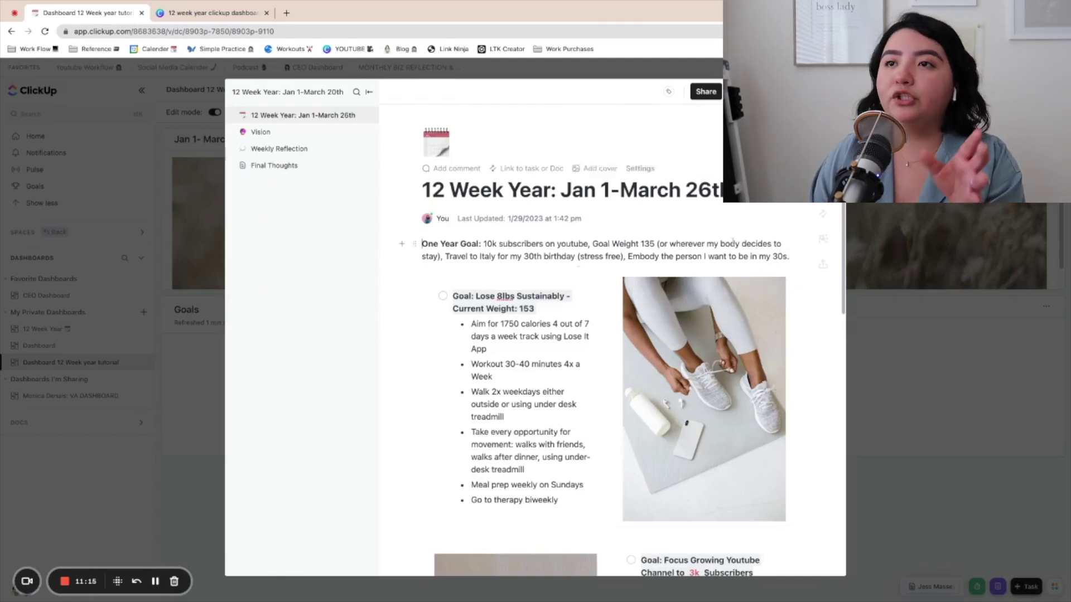
Scroll through the linked 12 Week Year doc and close it to return to the dashboard
scroll(543, 390, "down", 1)
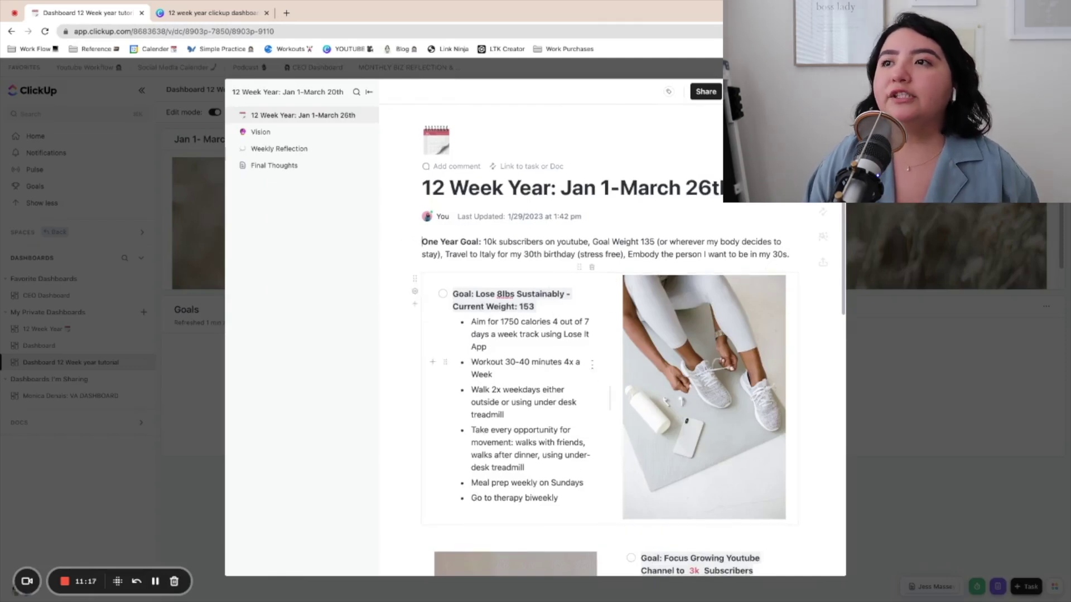
scroll(697, 395, "down", 10)
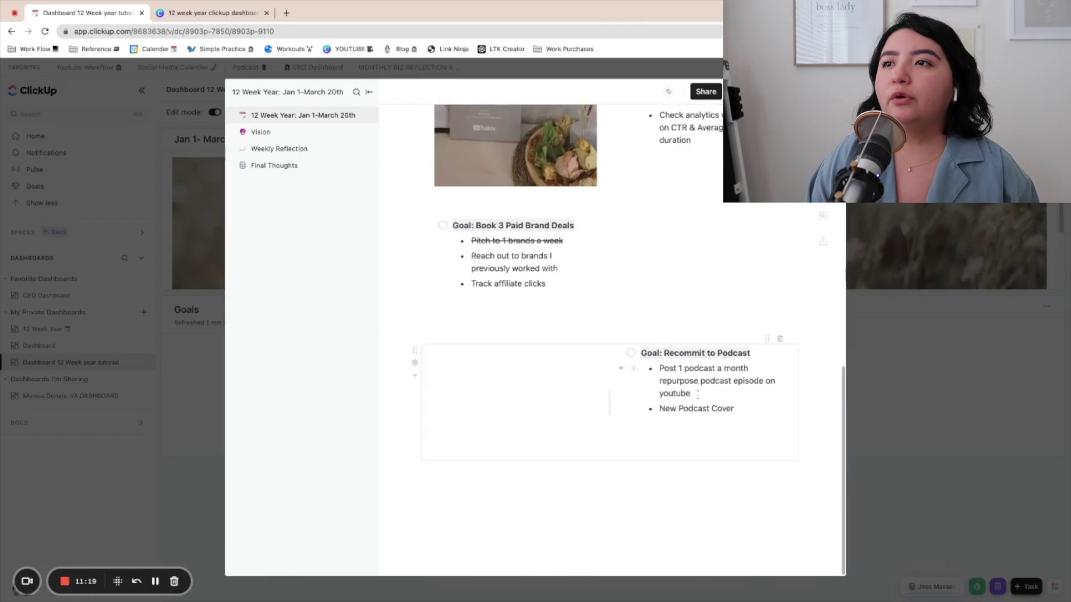
scroll(697, 394, "up", 15)
key("Escape")
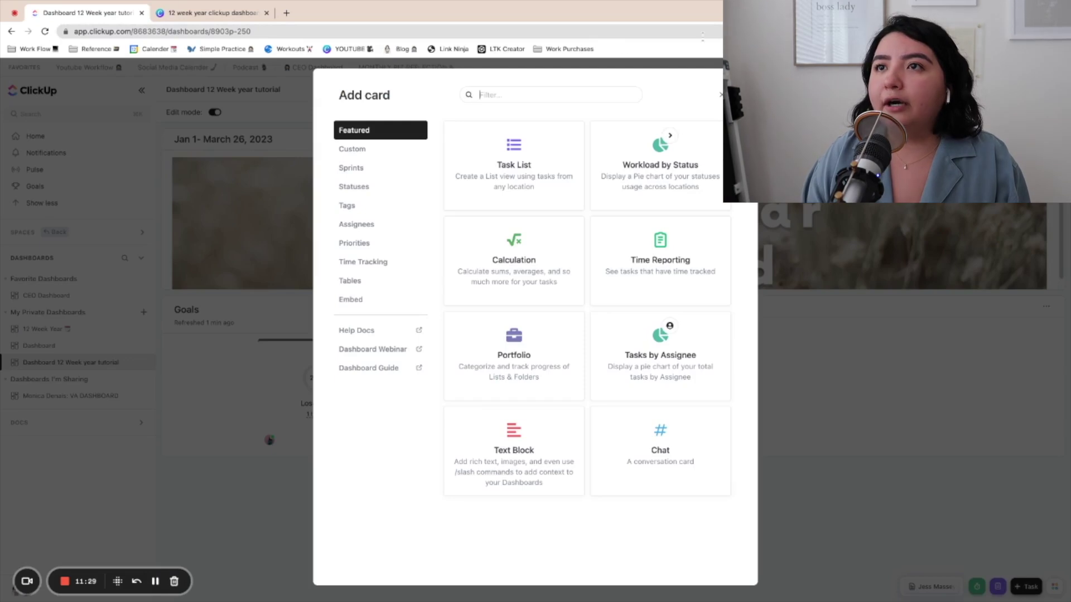
Add a Task List card sourced from the Personal space's 12 Year: Weekly Plan list
left_click(522, 190)
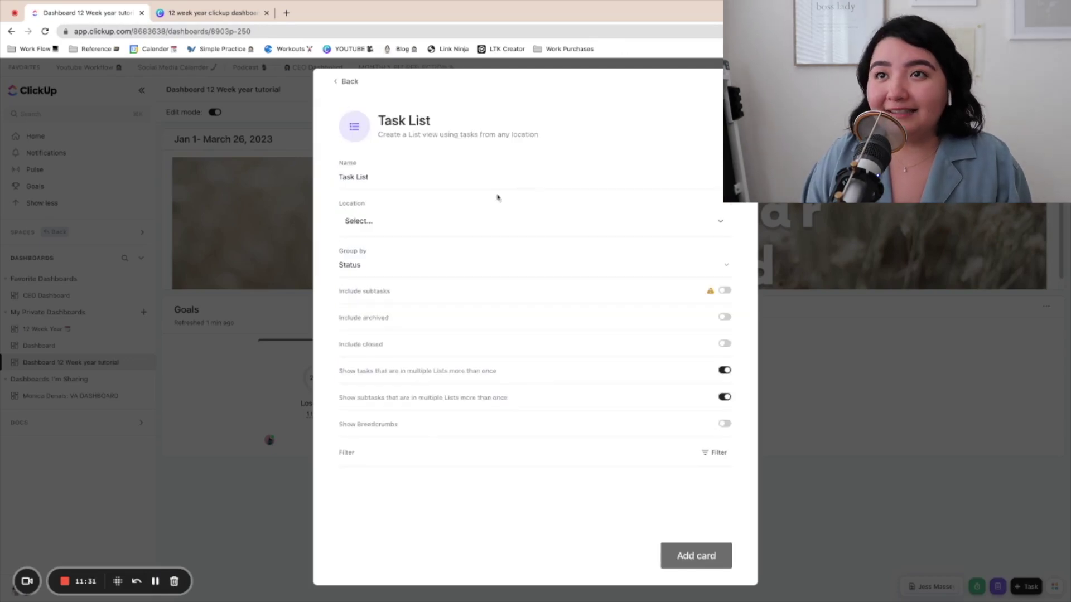
left_click(410, 224)
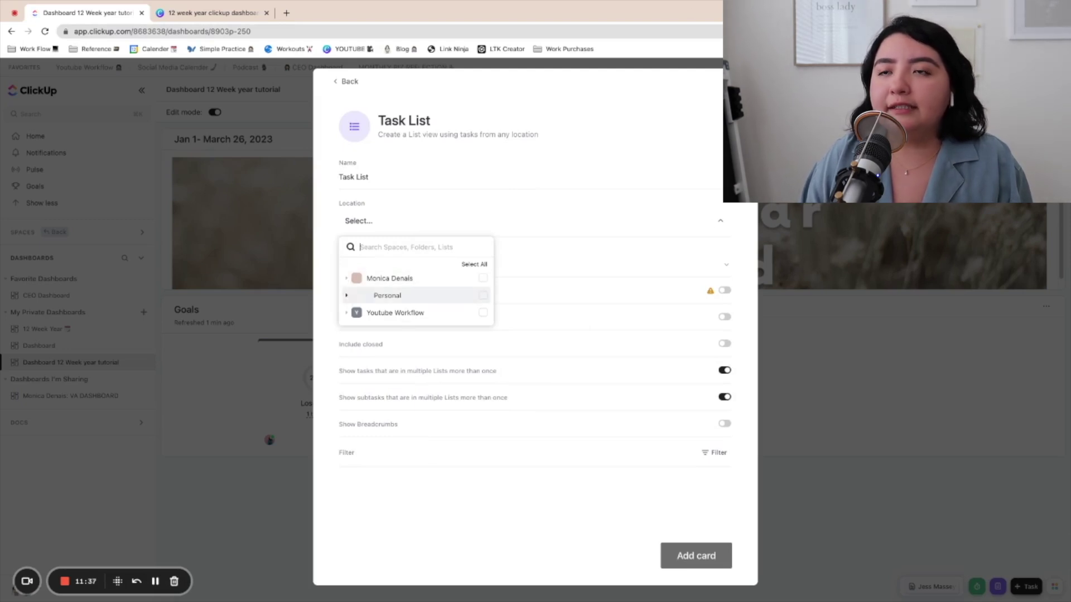
left_click(346, 313)
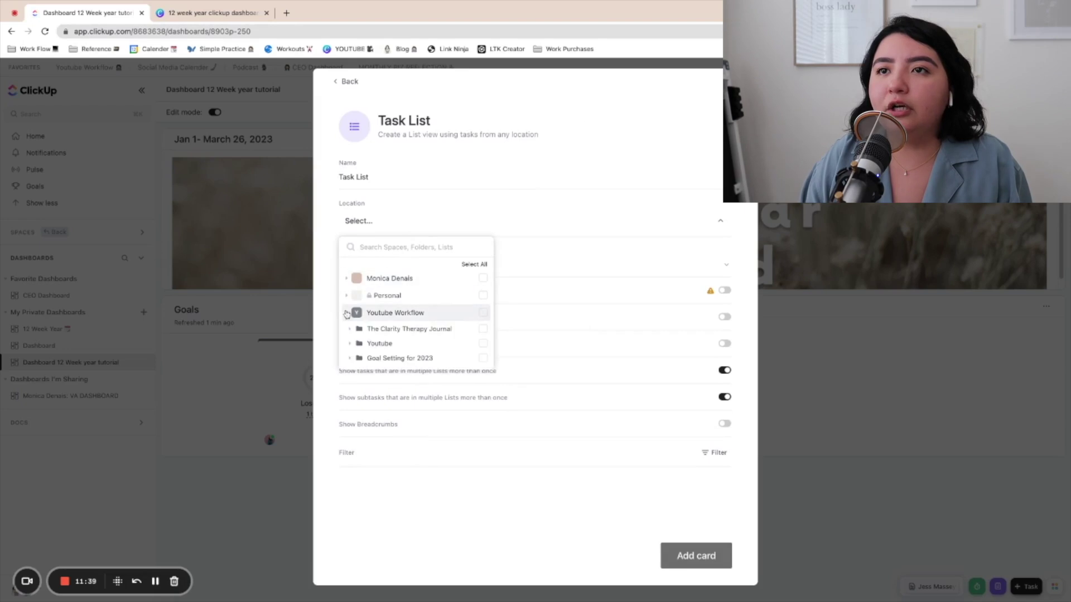
left_click(347, 313)
left_click(347, 296)
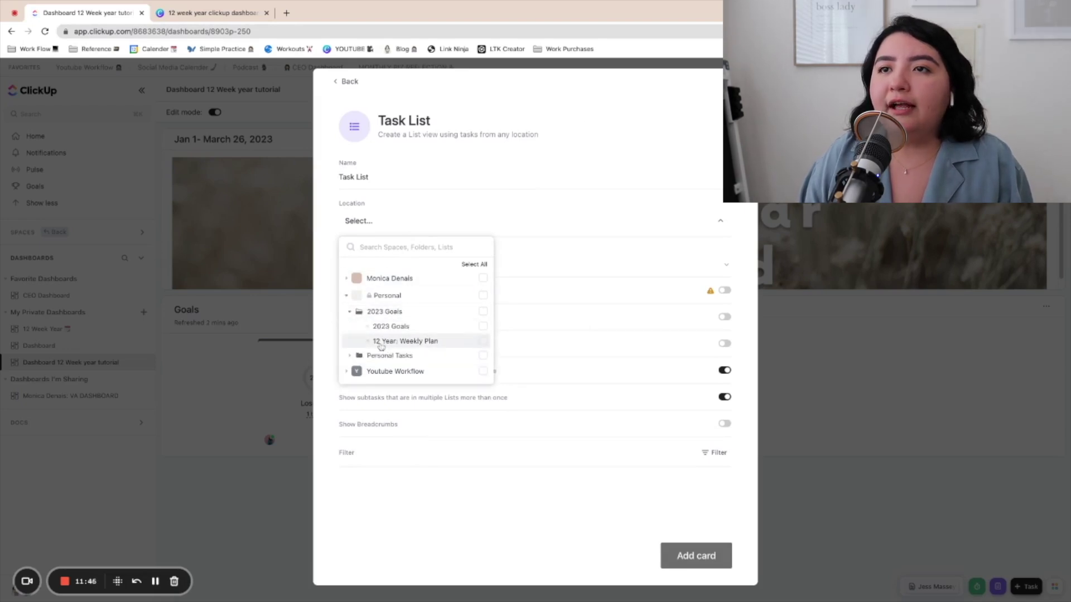
left_click(483, 342)
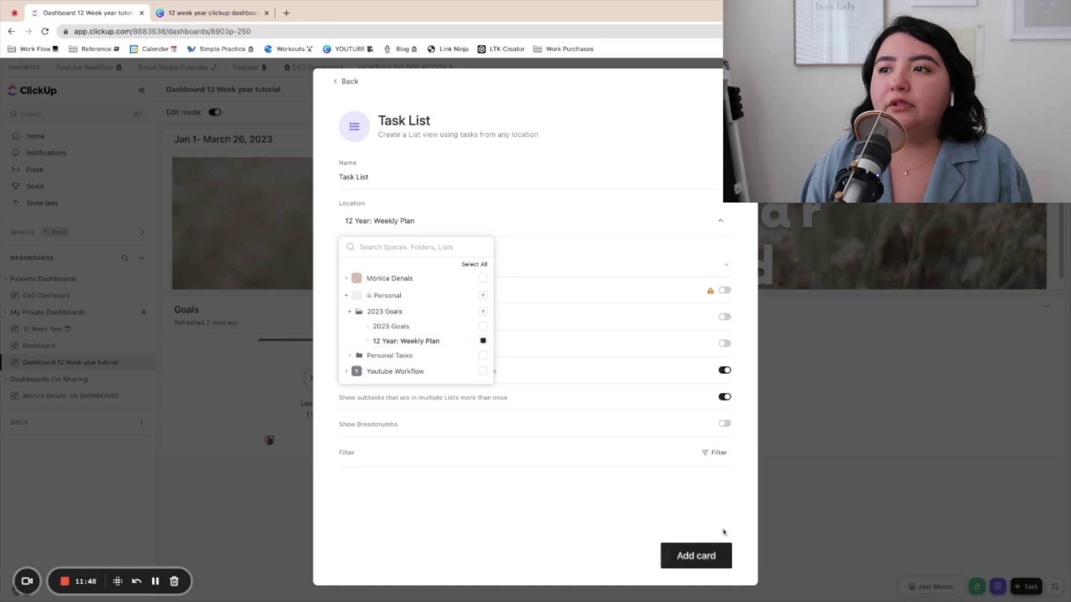
left_click(707, 558)
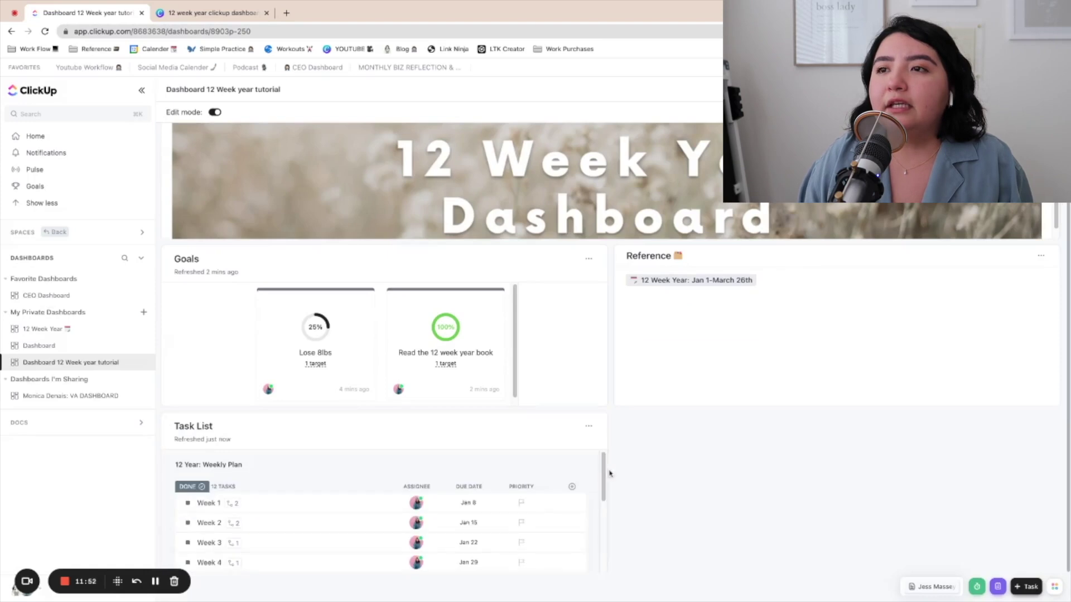
Widen the Task List card to full width and show the Notes field as a column
left_click_drag(607, 471, 1047, 482)
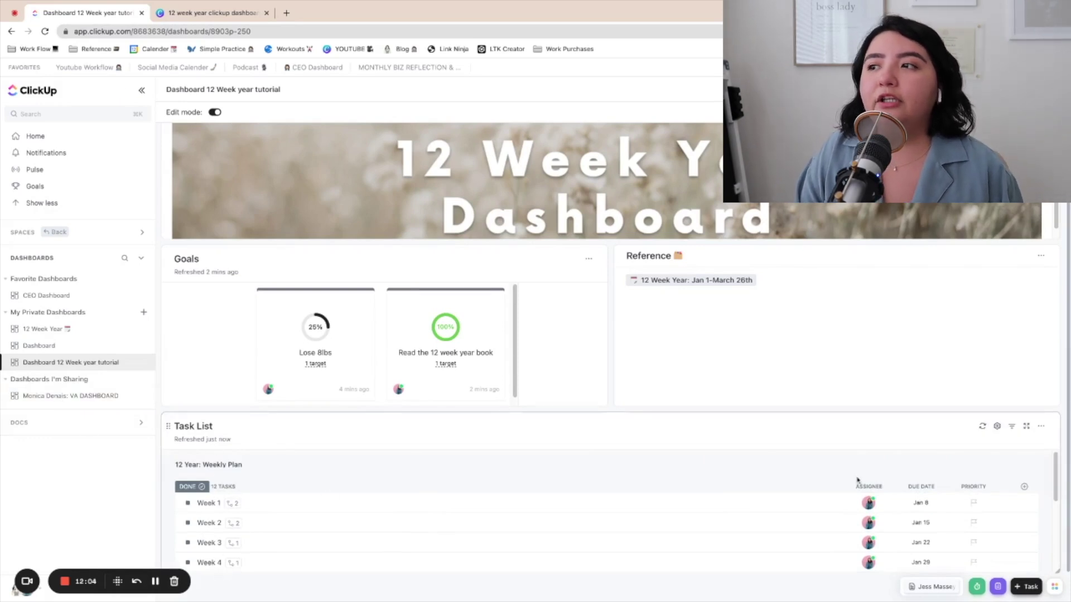
left_click(1025, 486)
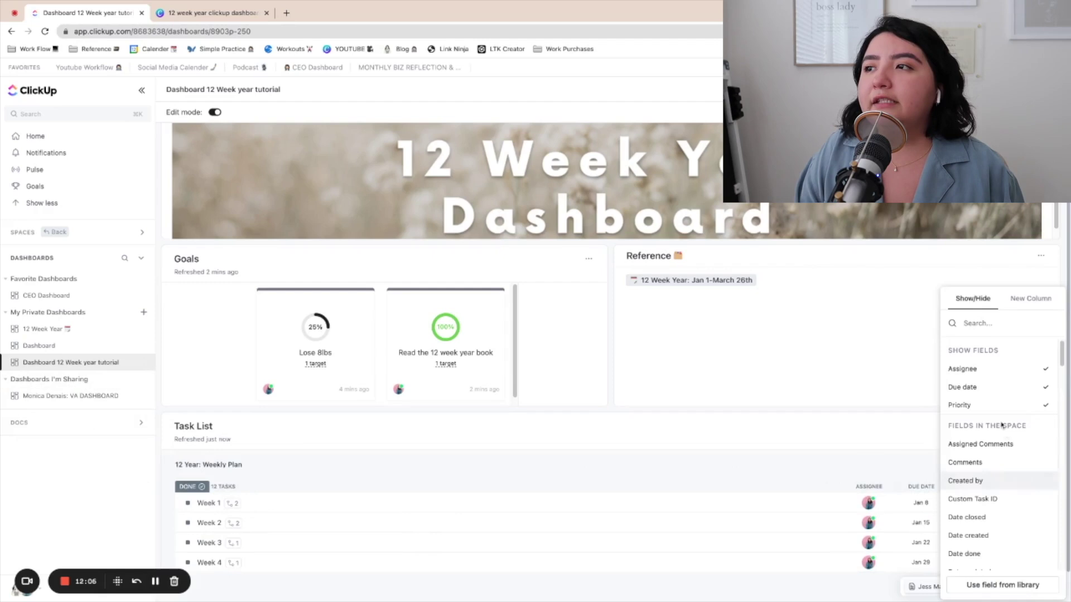
left_click(976, 323)
type("notes")
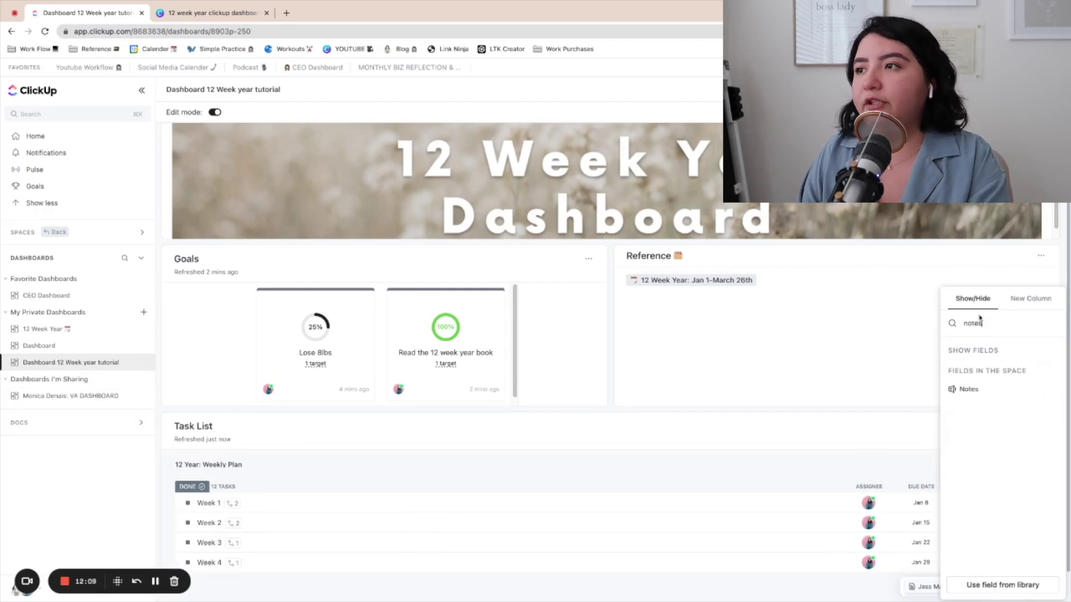
left_click(968, 389)
left_click(967, 480)
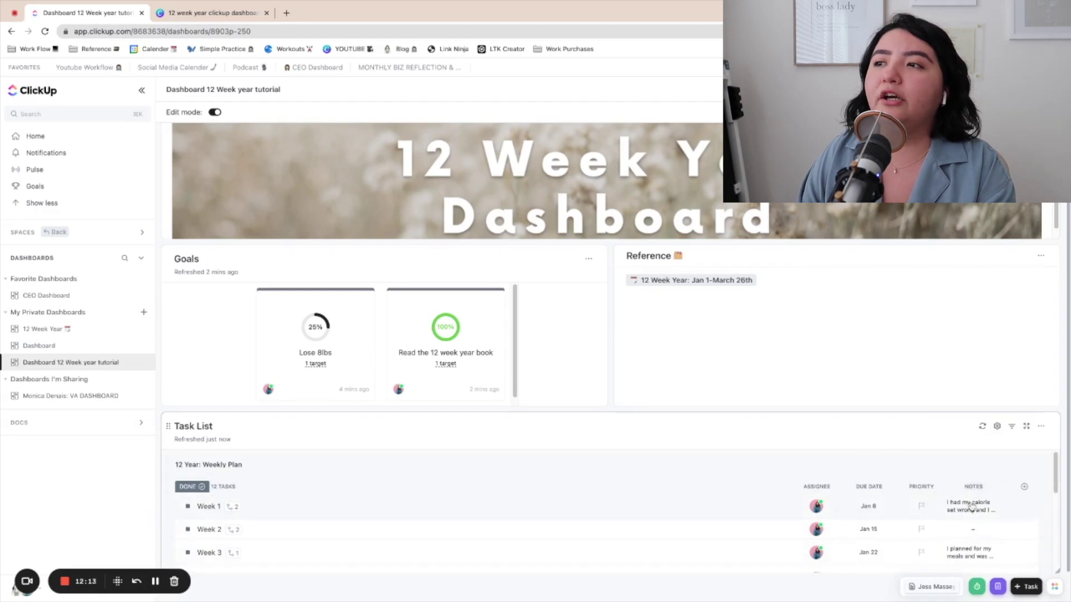
scroll(971, 506, "down", 1)
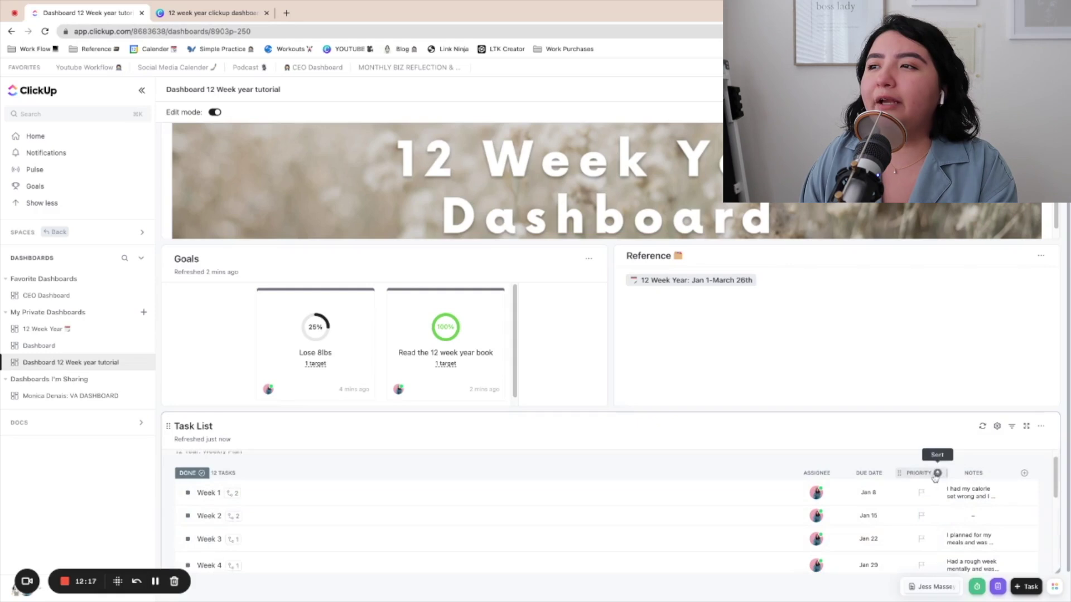
Hide the Priority and Assignee columns in the Task List card
left_click(935, 473)
left_click(929, 554)
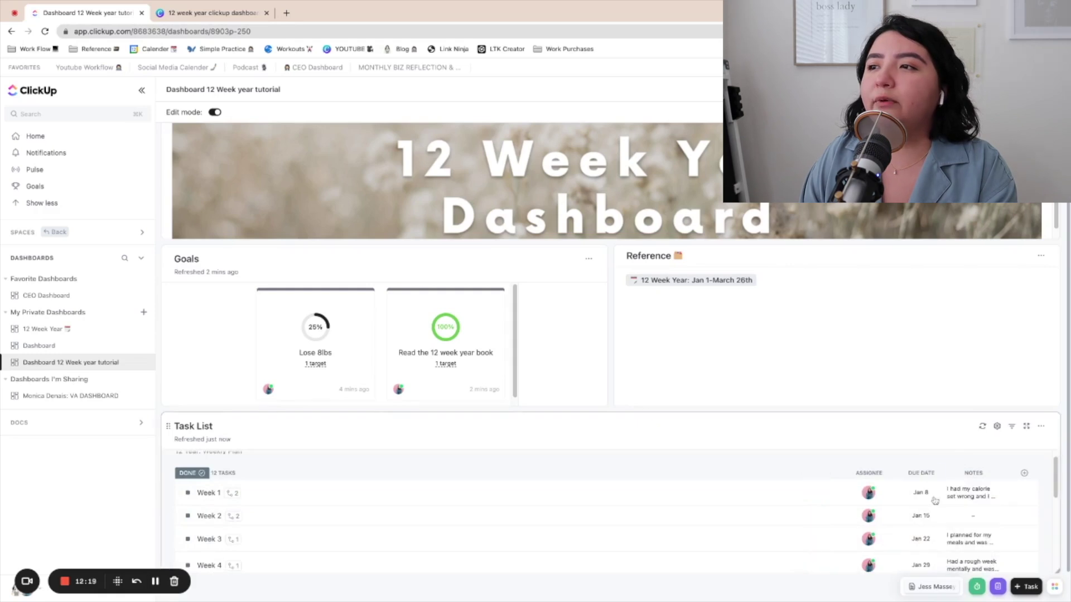
left_click(882, 474)
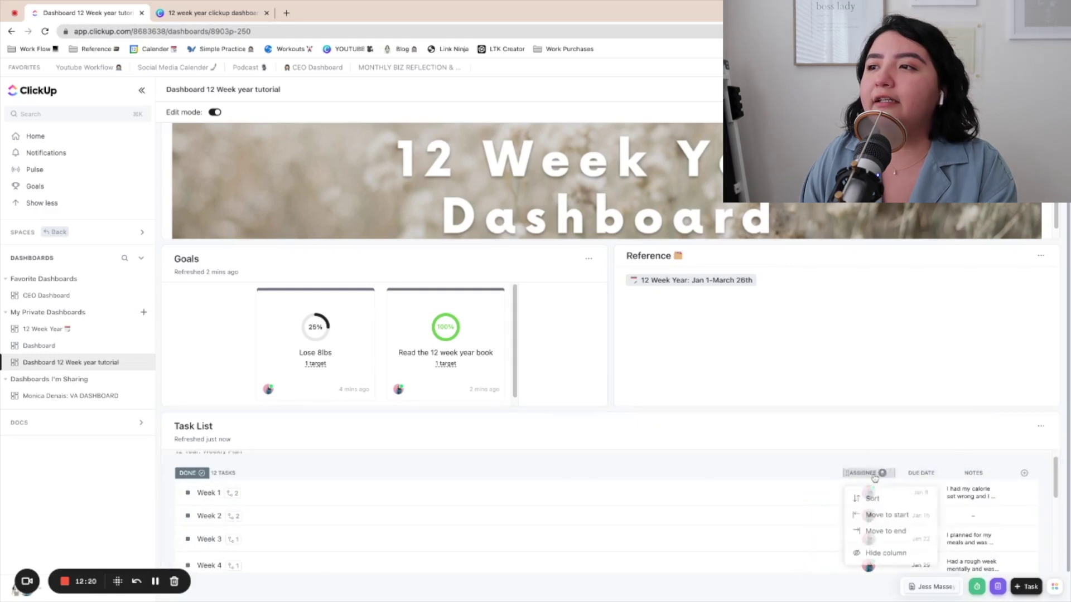
left_click(874, 554)
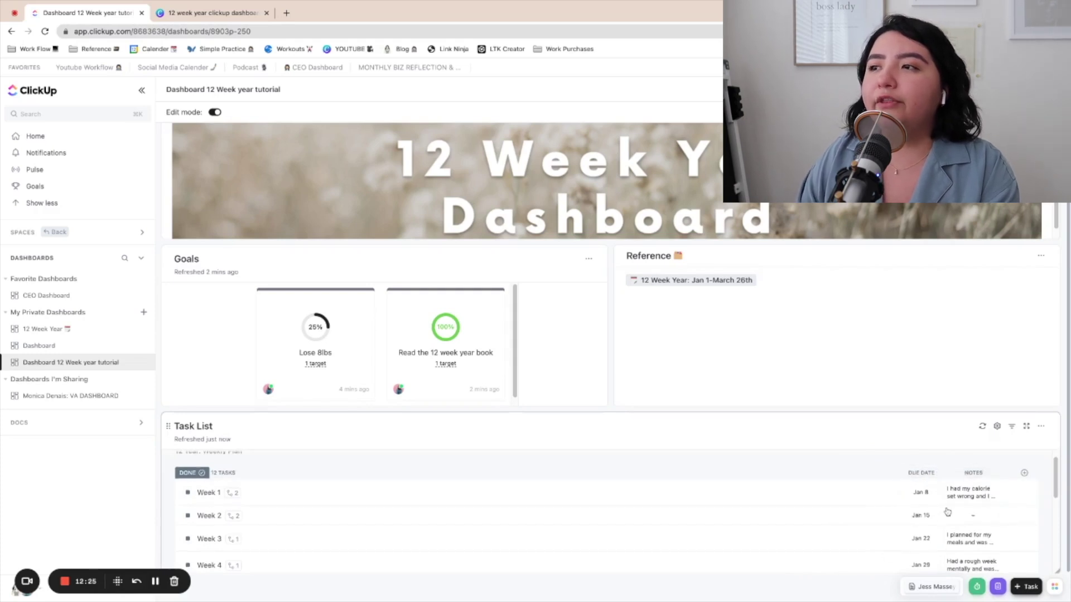
scroll(976, 485, "down", 1)
left_click(1025, 427)
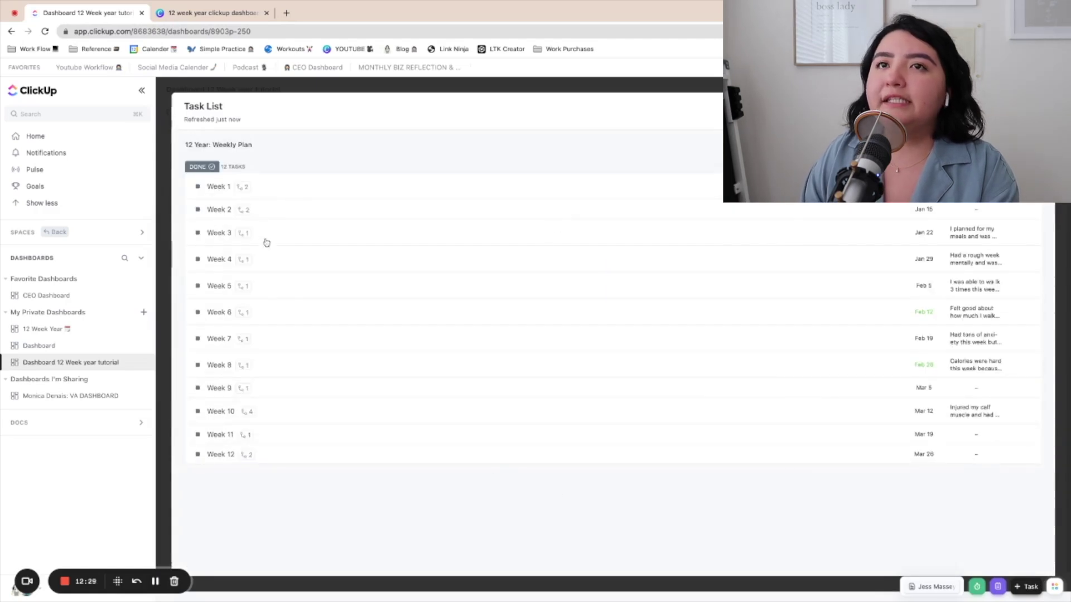
left_click(210, 187)
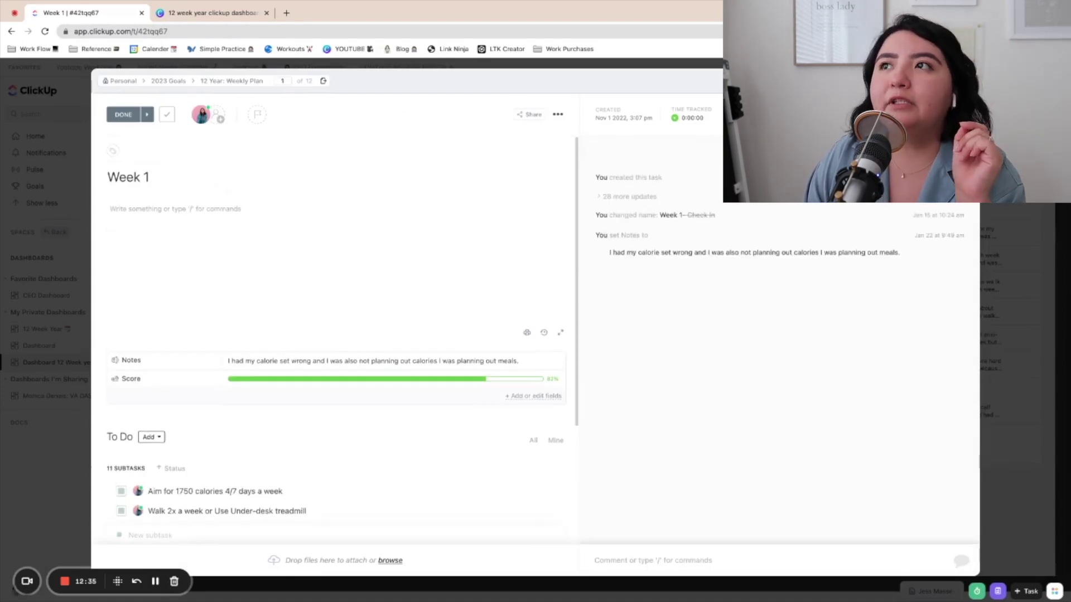
key("Escape")
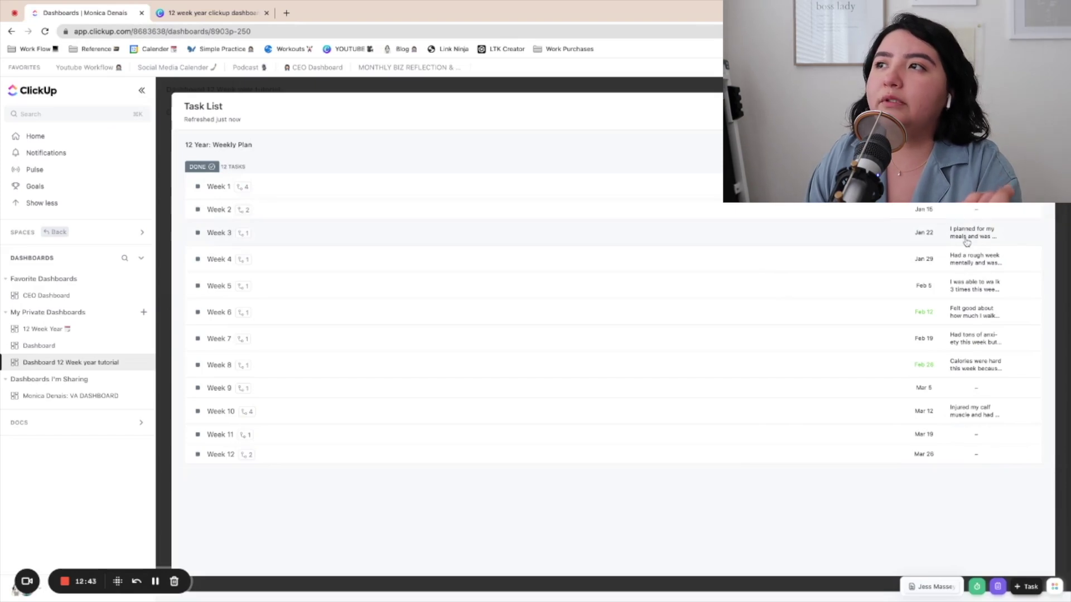
key("Escape")
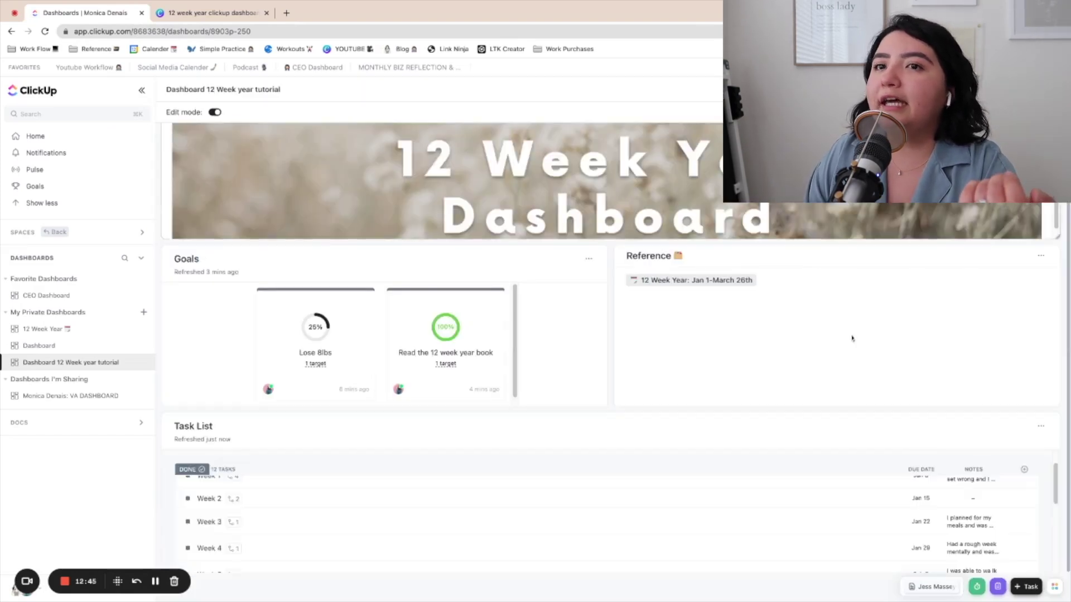
Collapse the sidebar, narrow the Goals and Reference cards, and start a YouTube embed card
left_click(142, 90)
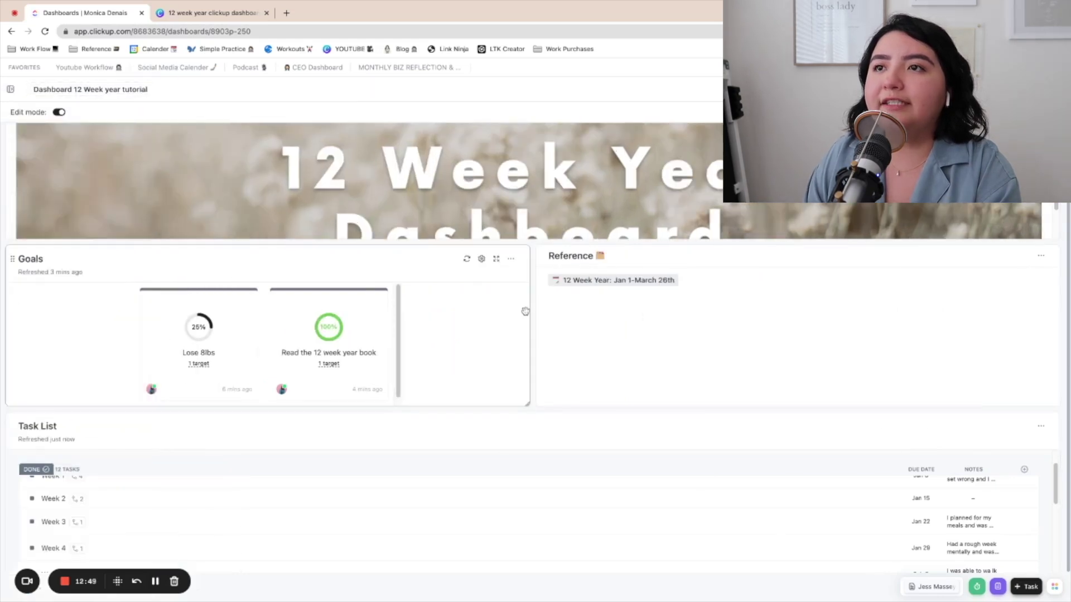
left_click_drag(528, 310, 536, 311)
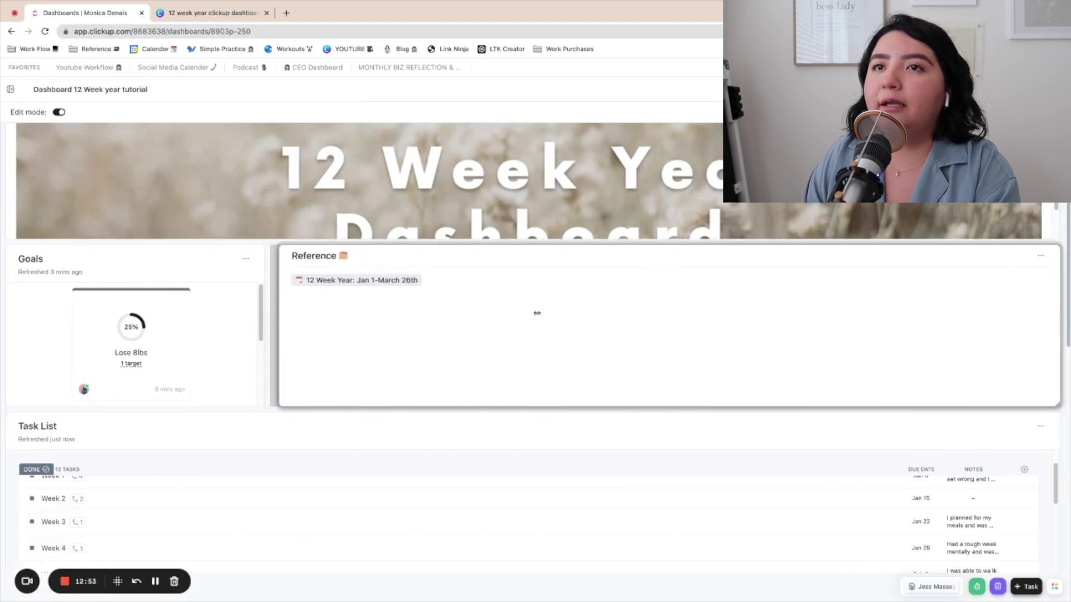
left_click_drag(1058, 321, 1058, 321)
scroll(703, 167, "down", 2)
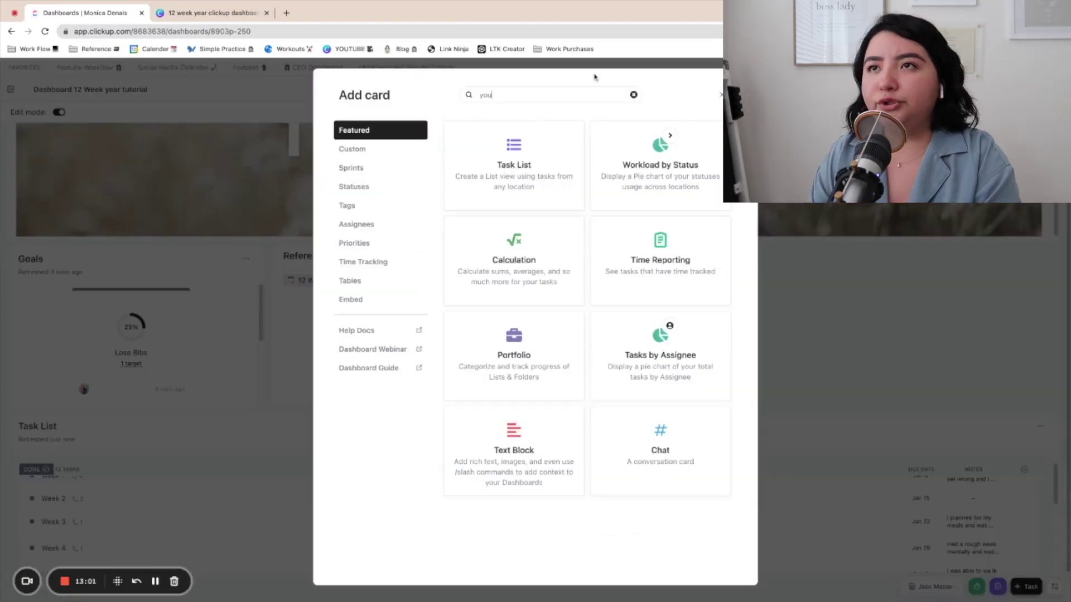
left_click(450, 174)
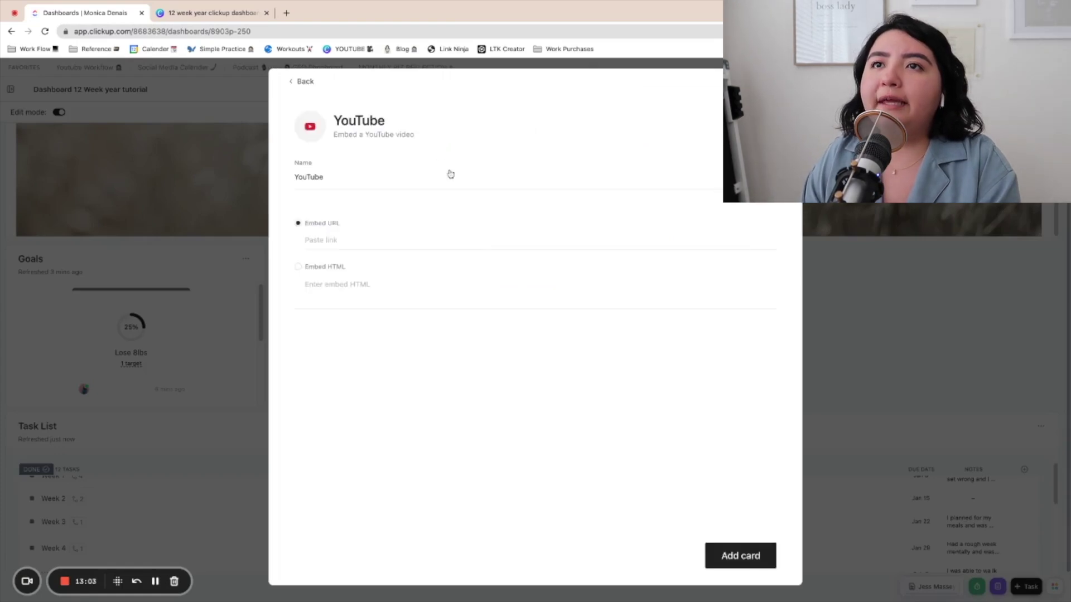
Go to youtube.com in a new browser tab and search for 'asesthetic music'
left_click(286, 12)
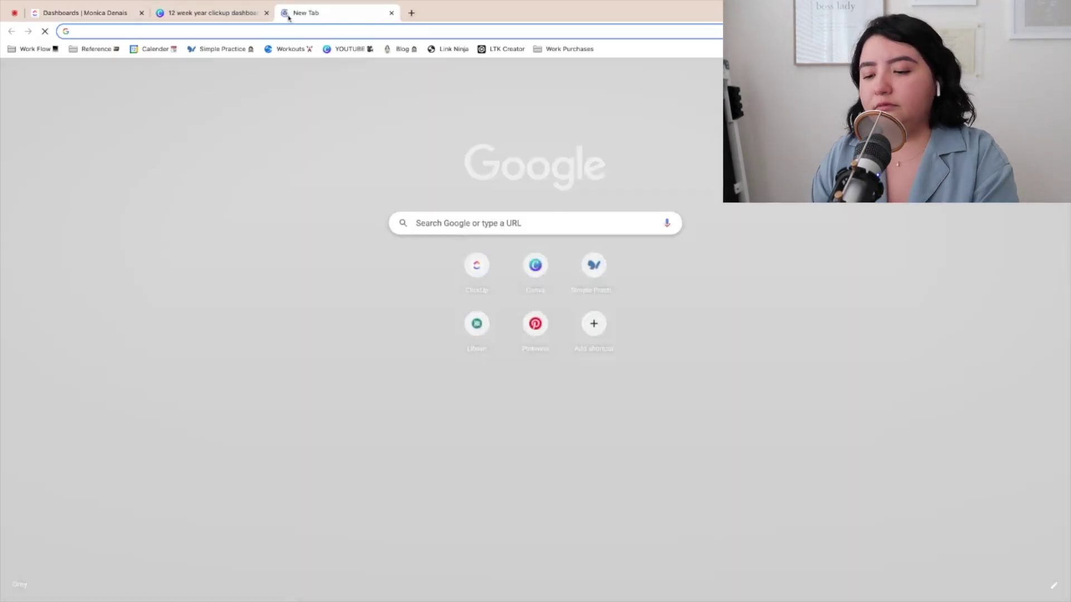
type("you")
key("Return")
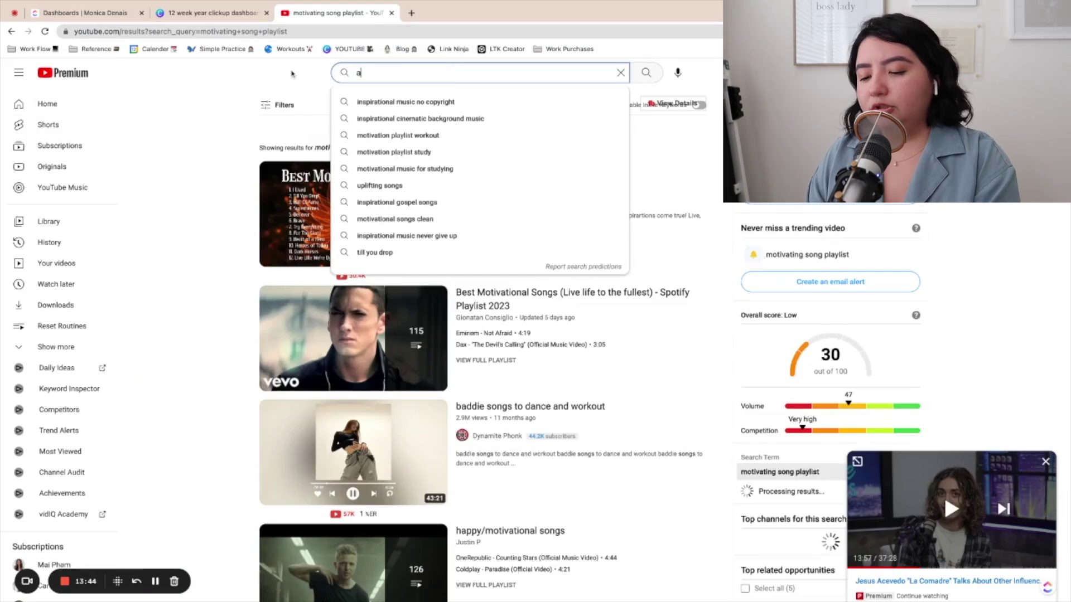
type("asesthetic music")
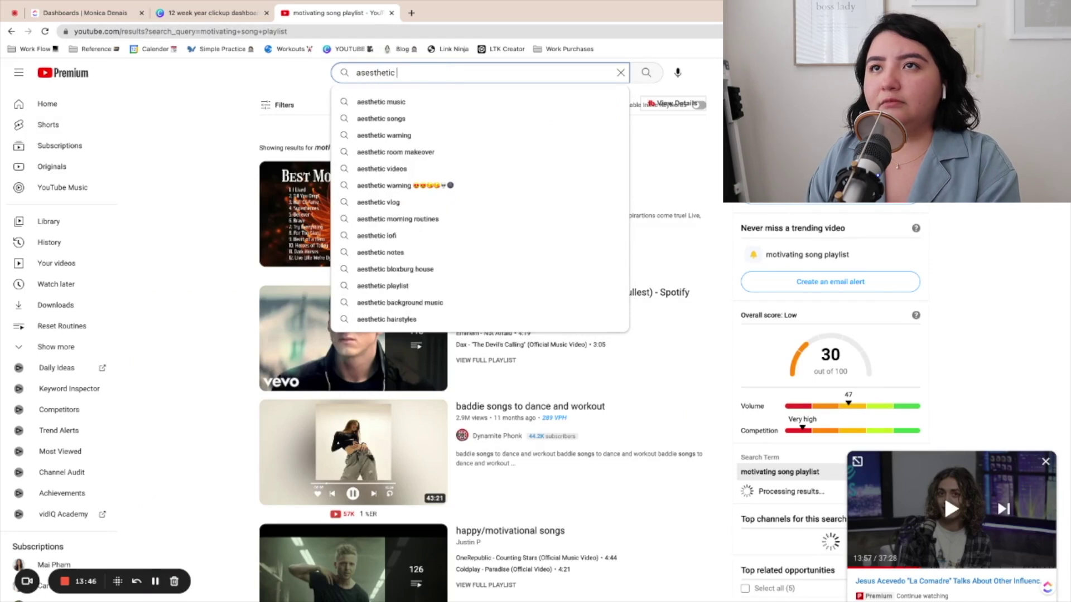
key("Return")
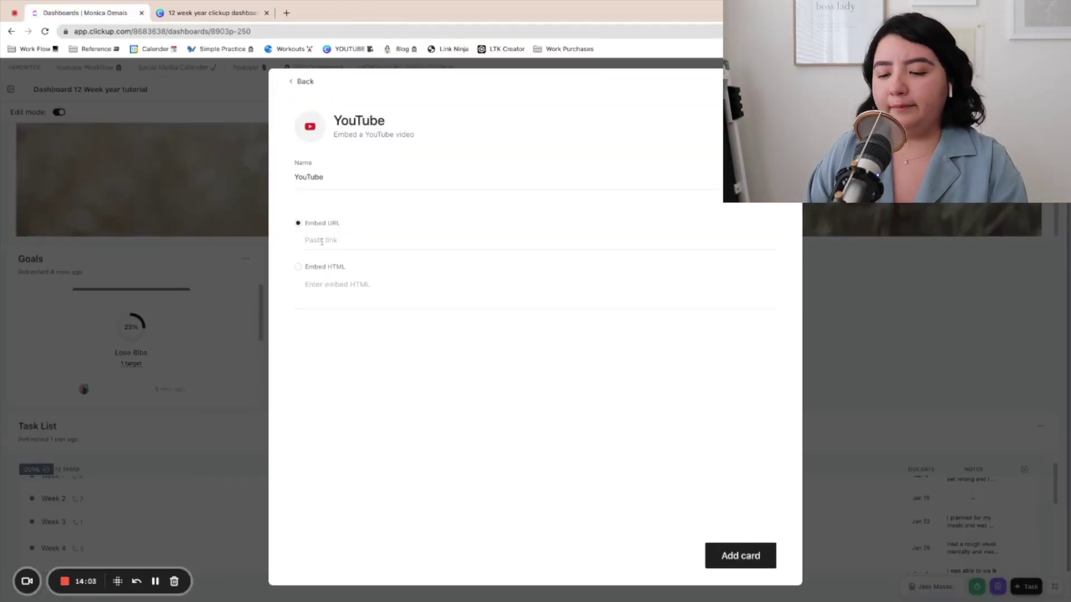
Paste the Lofi Study Vibes video link as the Embed URL and add the YouTube card
left_click(324, 242)
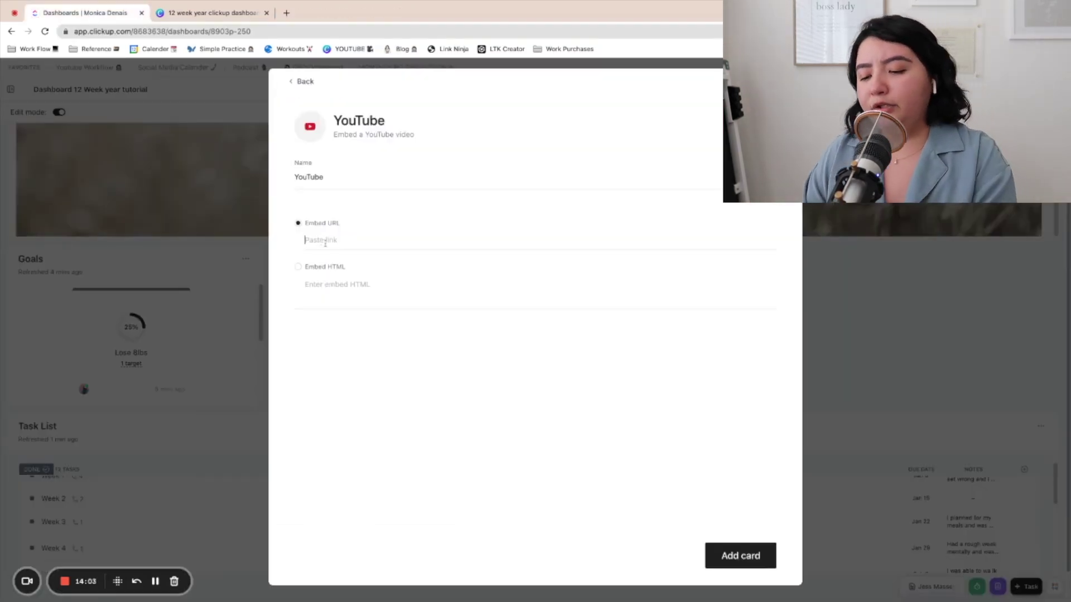
type("https://www.youtube.com/watch?v=wGdodz6ck7g")
left_click(740, 562)
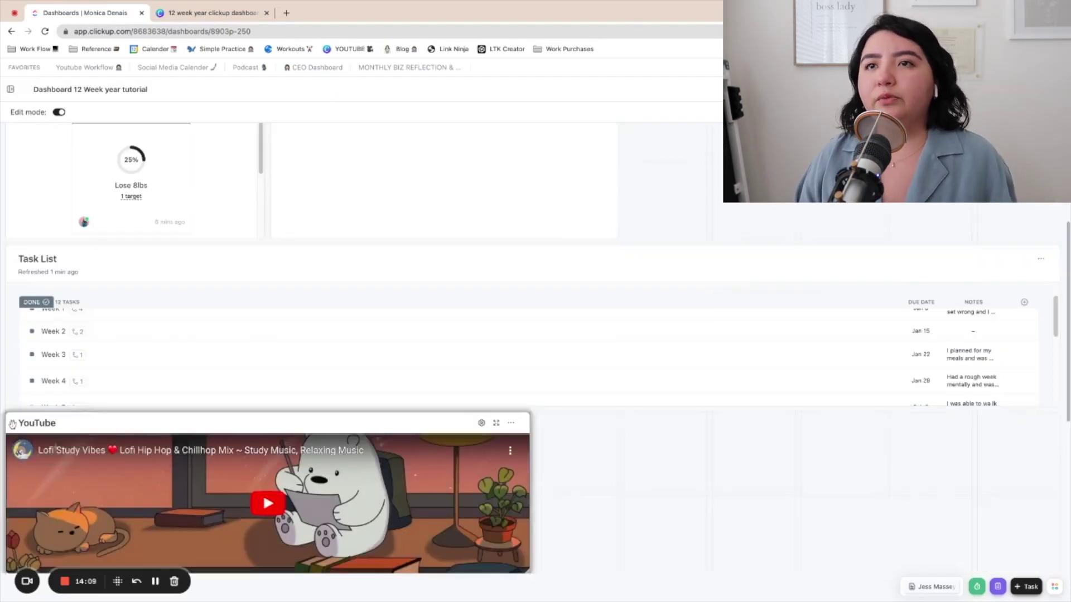
Move the YouTube card beside the Reference card, narrow it, and clear its default title
left_click_drag(13, 423, 613, 162)
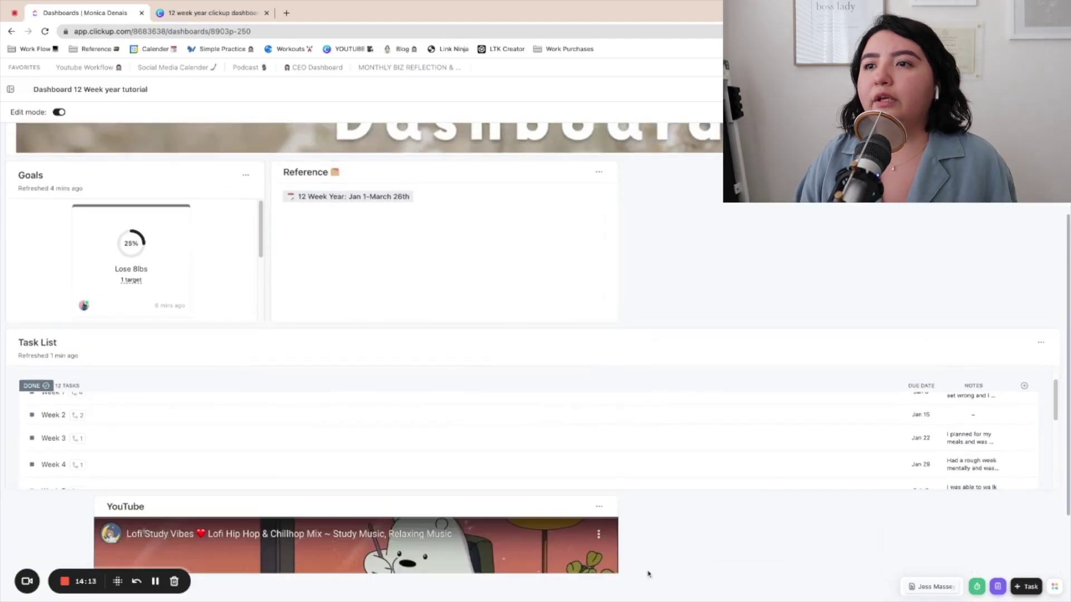
left_click_drag(623, 545, 442, 546)
left_click_drag(101, 506, 642, 180)
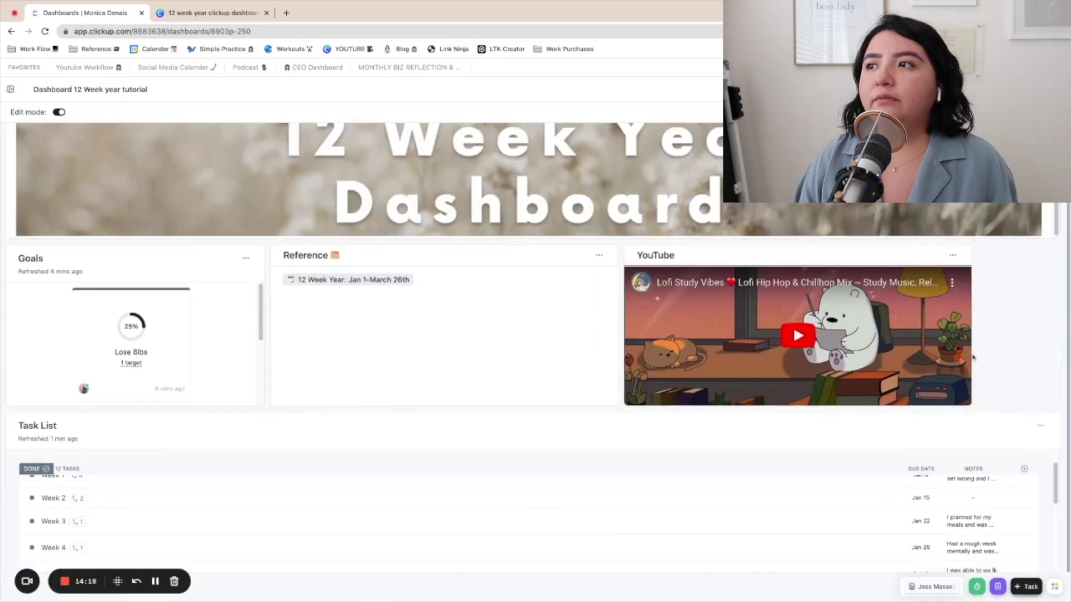
scroll(971, 353, "down", 2)
scroll(970, 353, "up", 3)
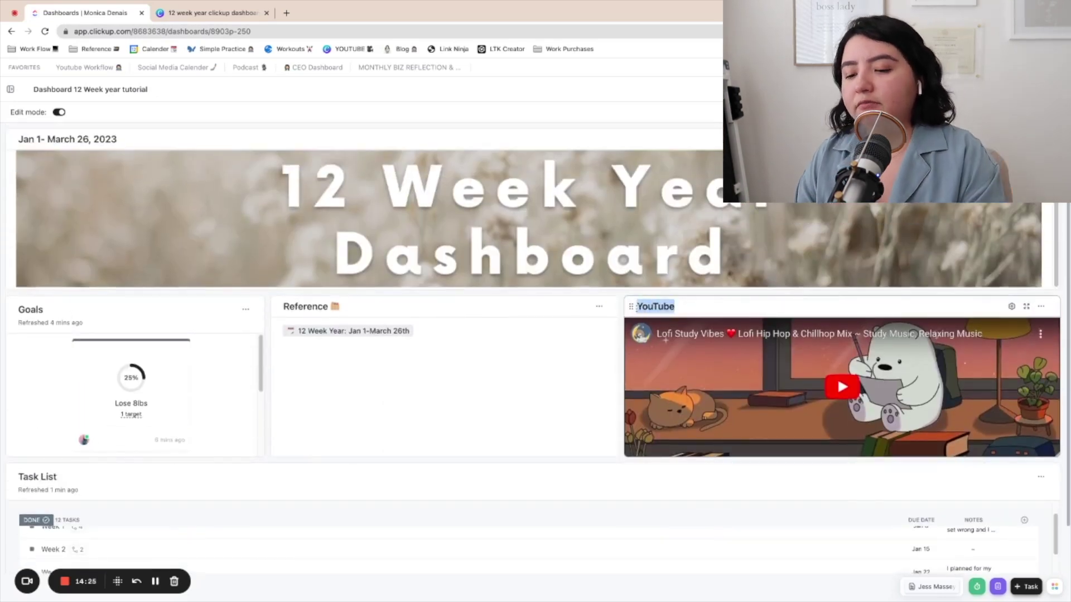
key("BackSpace")
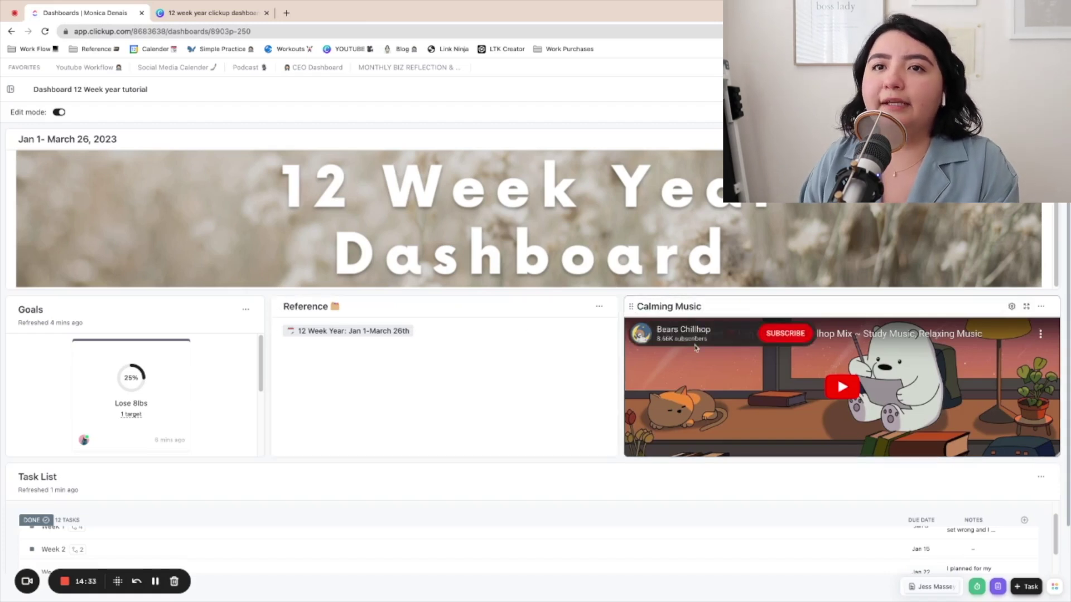
Shrink the Task List card to half width, refresh it to 'Refreshed just now', and switch Edit mode off
scroll(706, 356, "down", 1)
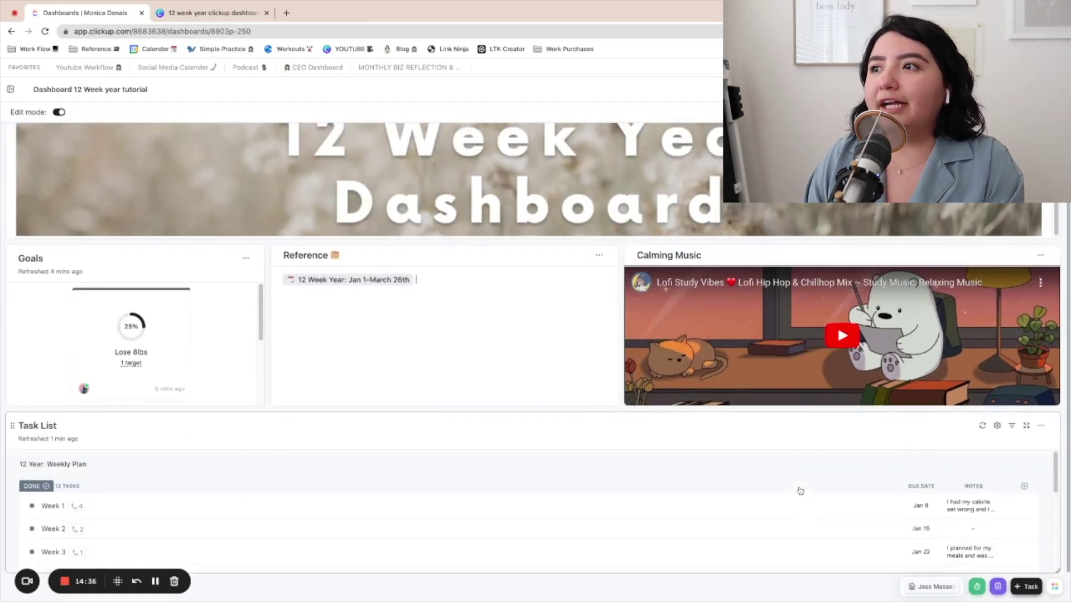
scroll(774, 288, "up", 1)
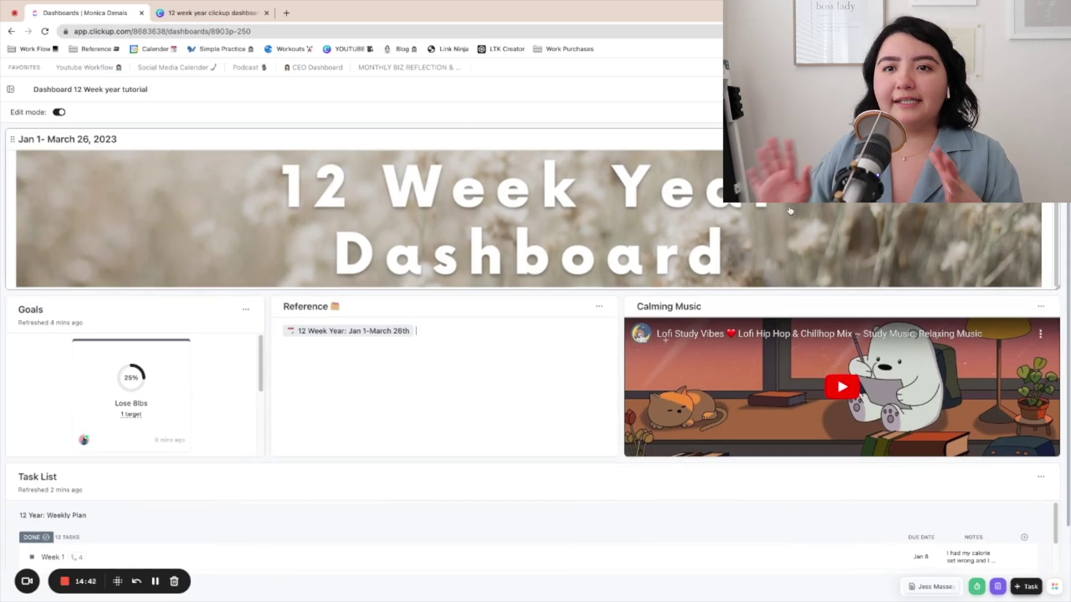
scroll(740, 504, "down", 5)
scroll(740, 504, "down", 1)
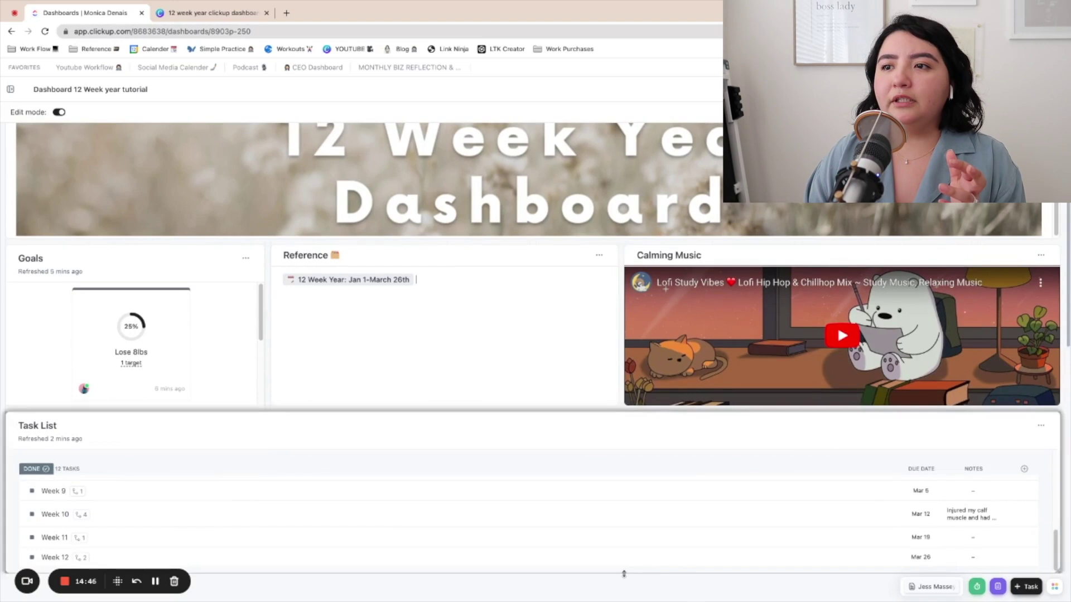
scroll(655, 575, "down", 2)
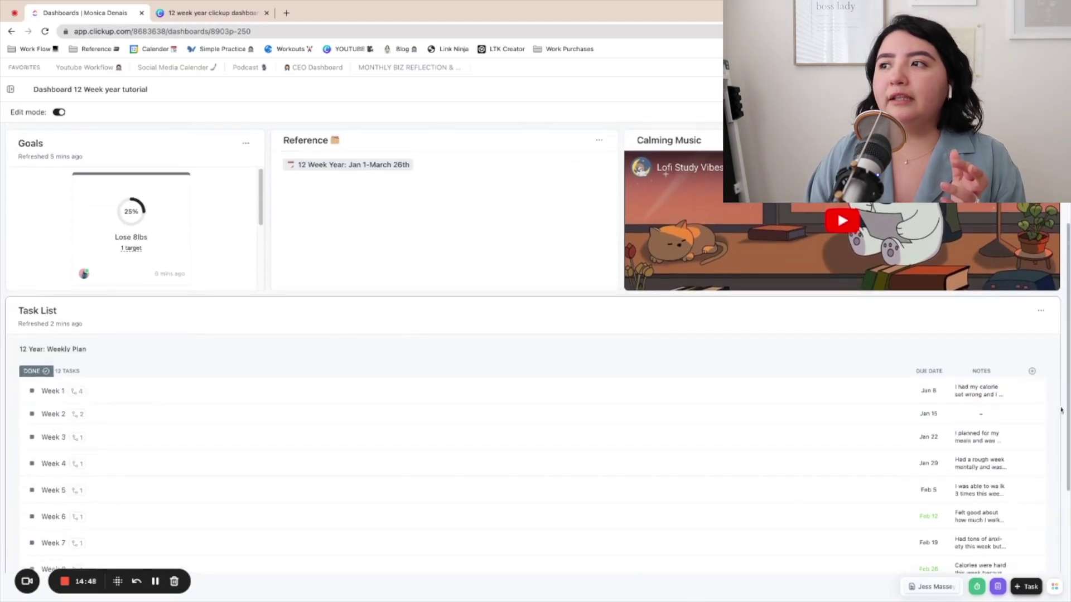
left_click_drag(1060, 411, 577, 411)
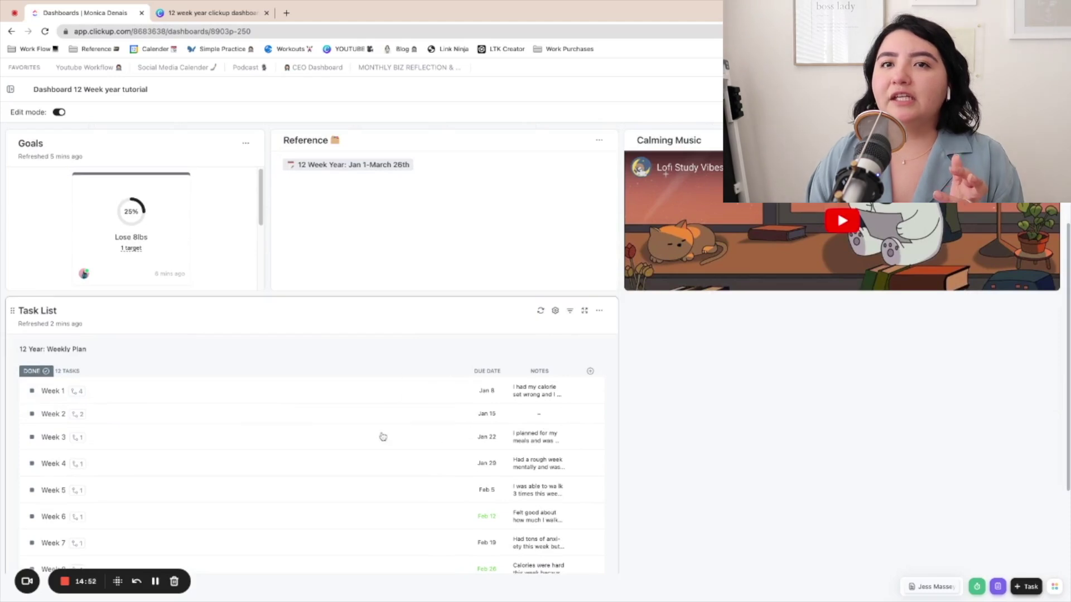
left_click(541, 311)
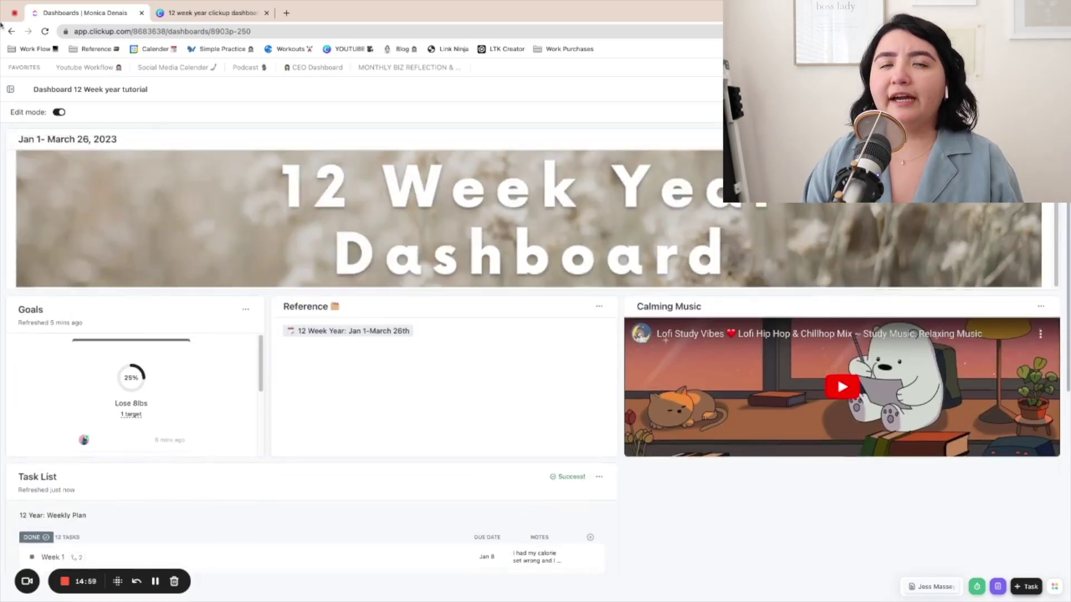
left_click(58, 112)
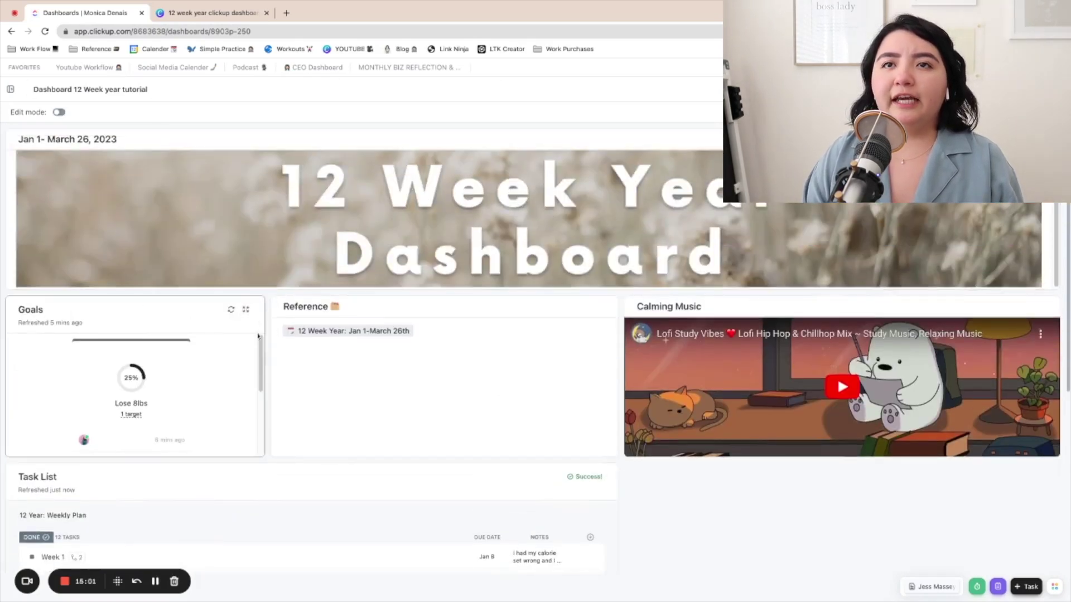
left_click_drag(232, 292, 232, 302)
left_click(232, 301)
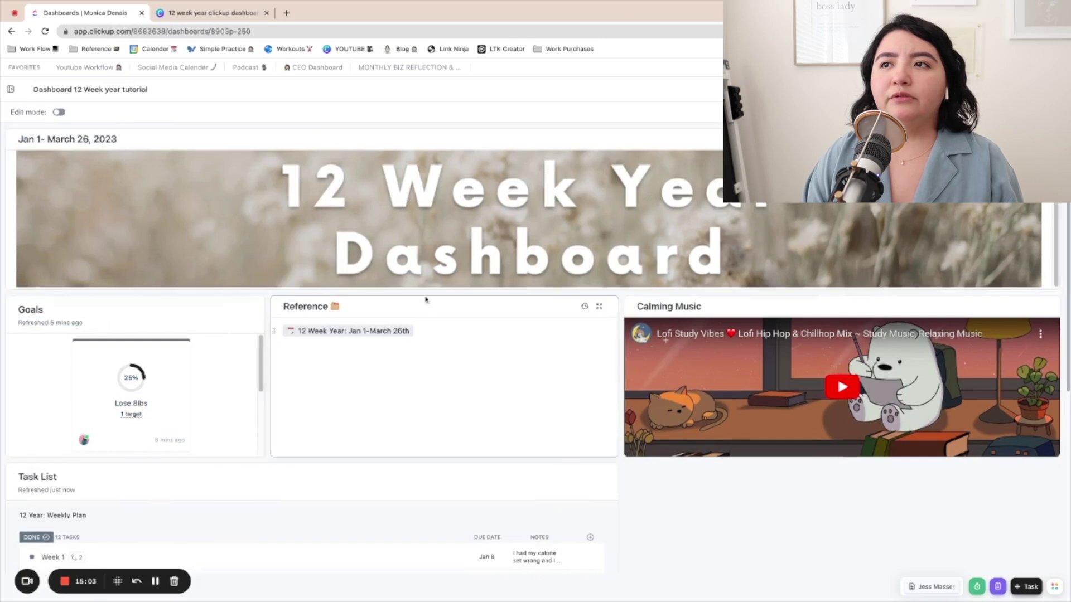